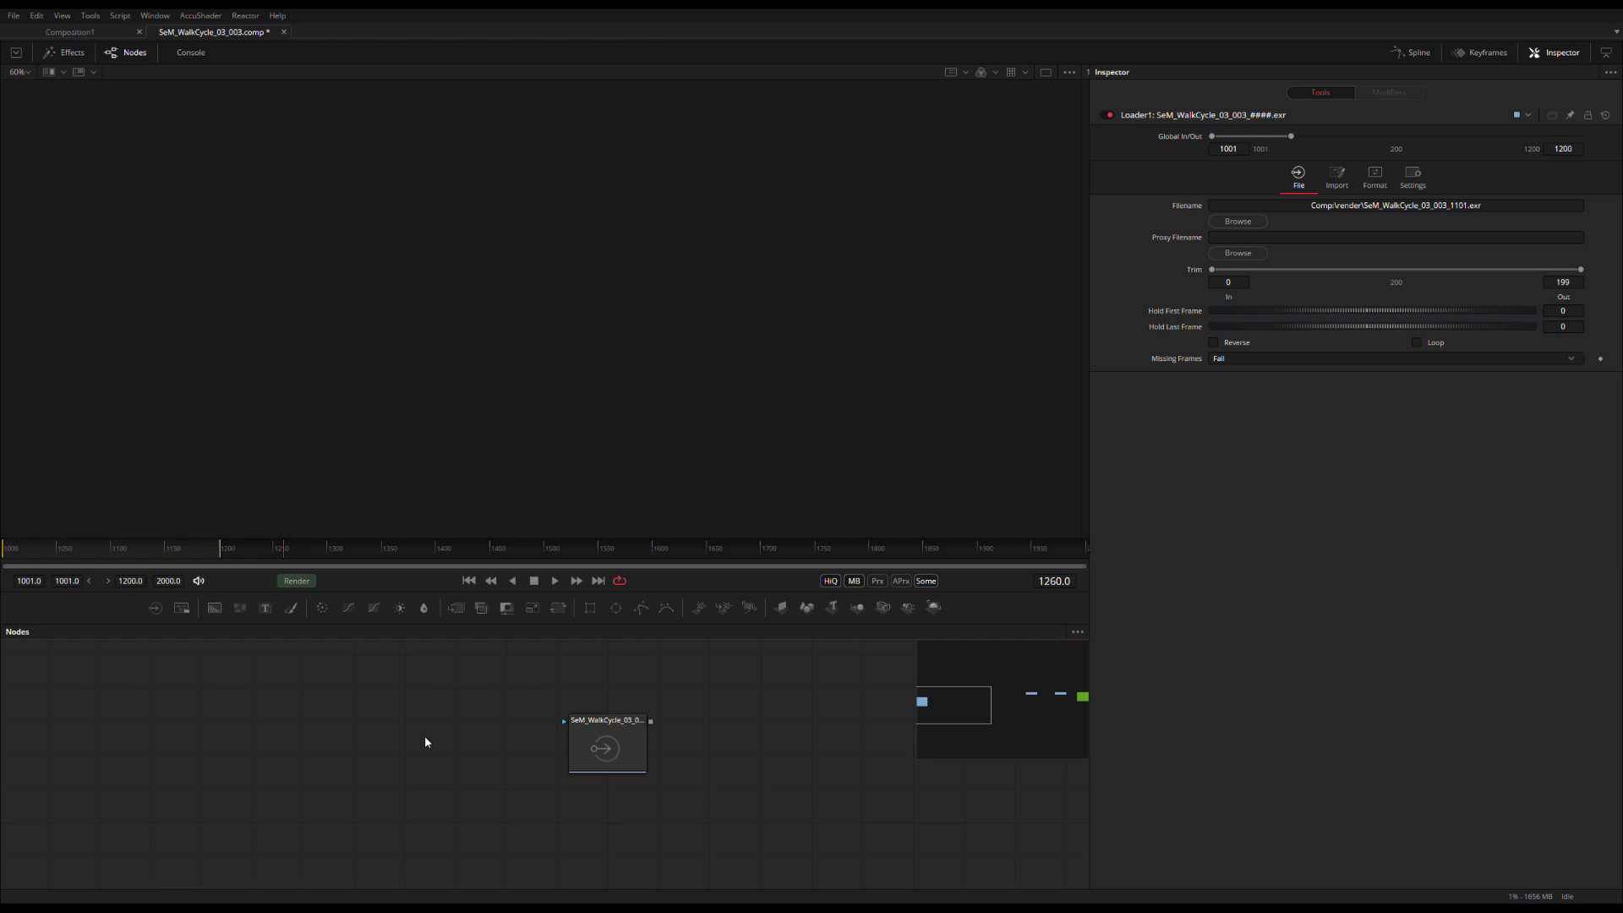
# Show the walk cycle Loader in the viewer and scrub the timeline to frame 1149.
pyautogui.click(603, 750)
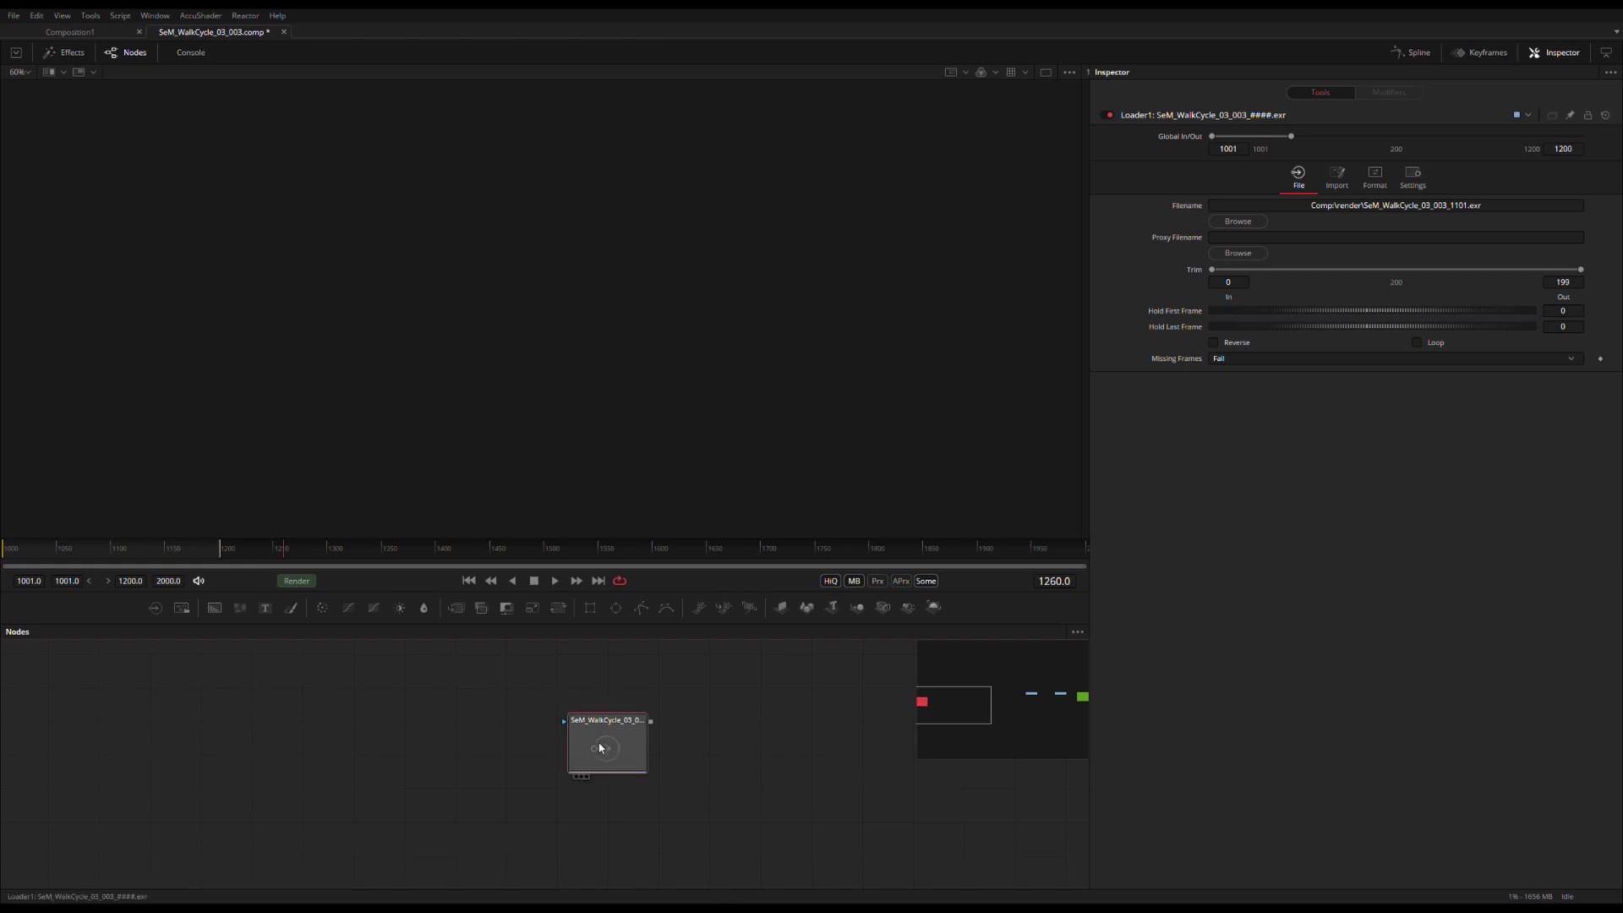
pyautogui.moveTo(607, 757); pyautogui.dragTo(626, 283)
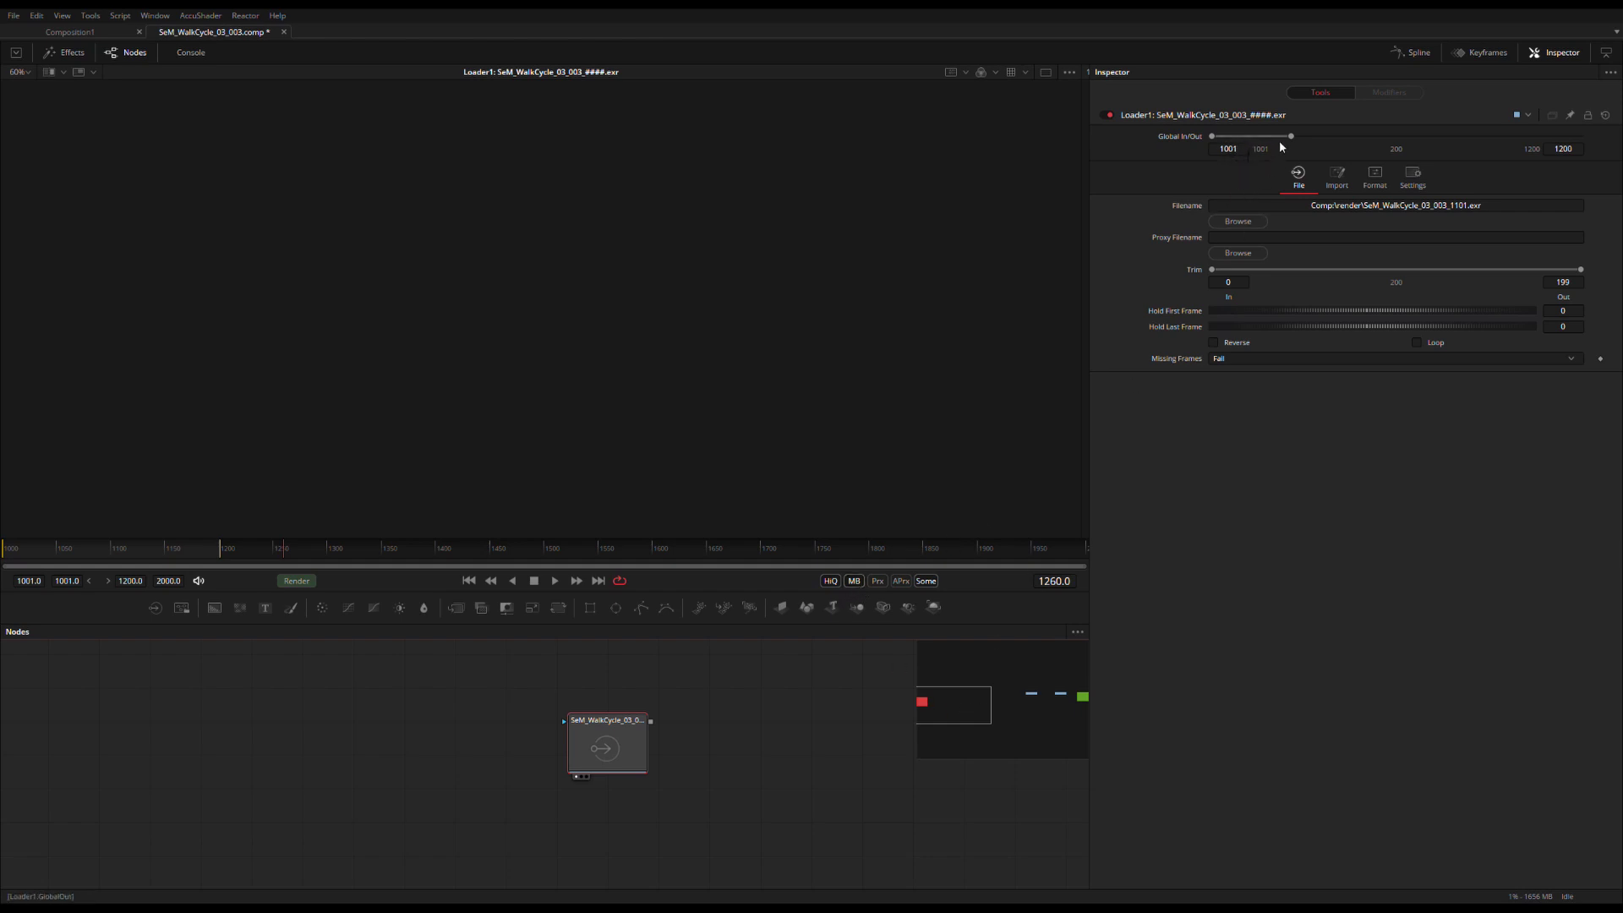
pyautogui.moveTo(178, 547)
pyautogui.mouseDown()
pyautogui.moveTo(80, 561)
pyautogui.moveTo(205, 552)
pyautogui.moveTo(146, 560)
pyautogui.moveTo(164, 566)
pyautogui.mouseUp()
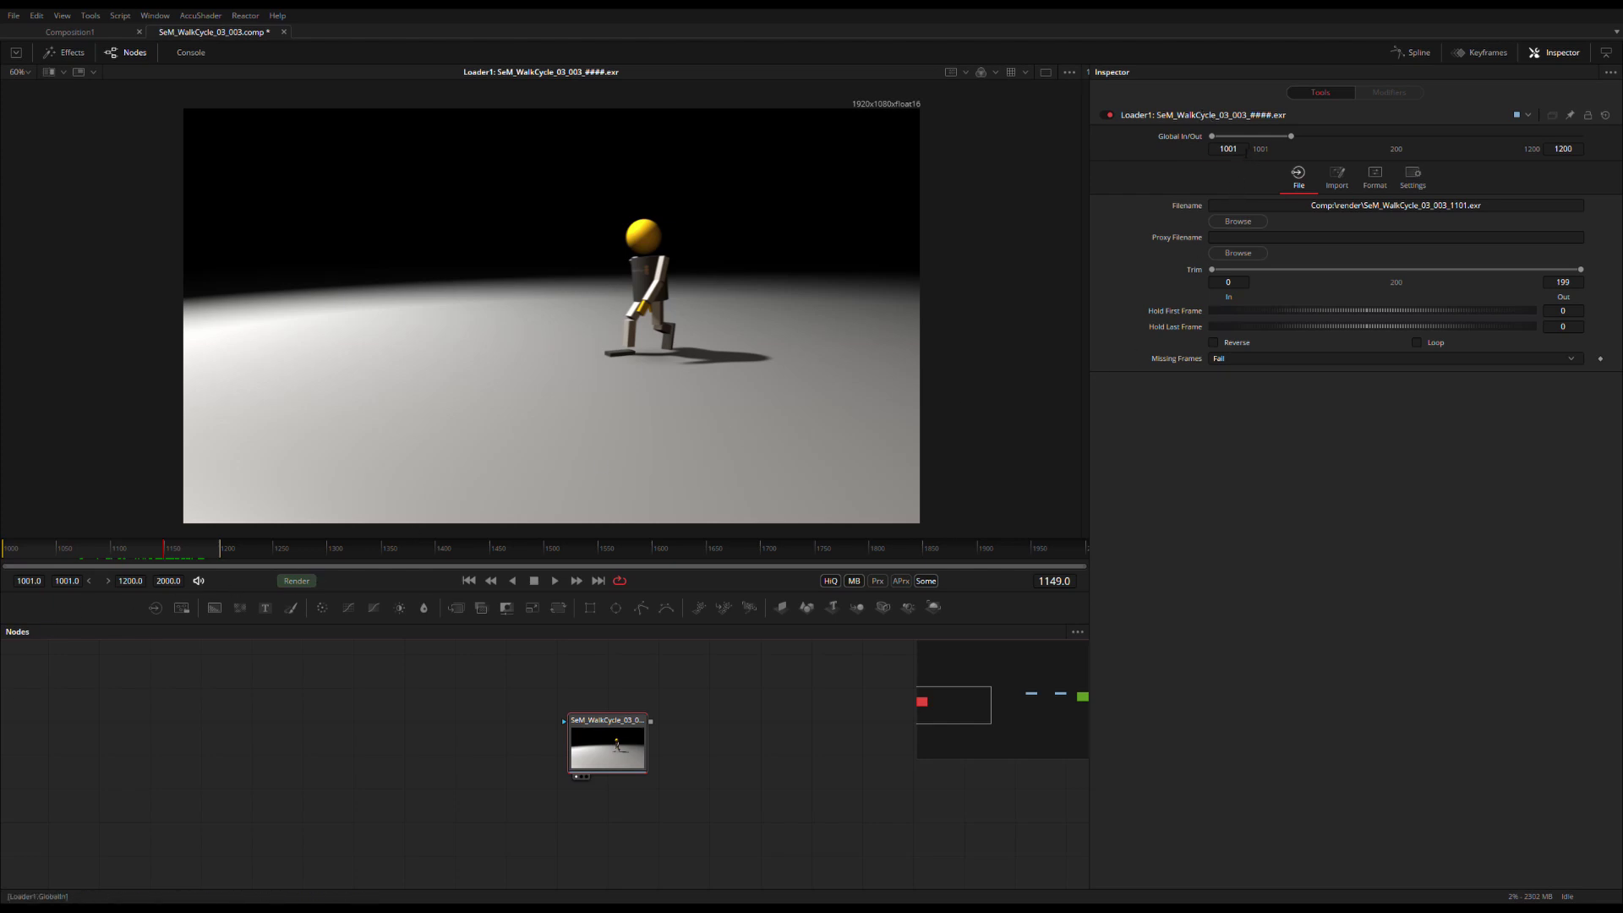
# Set the Loader's Global In to frame 1101 and scrub the timeline to frame 1223.
pyautogui.moveTo(1237, 153); pyautogui.dragTo(1244, 158)
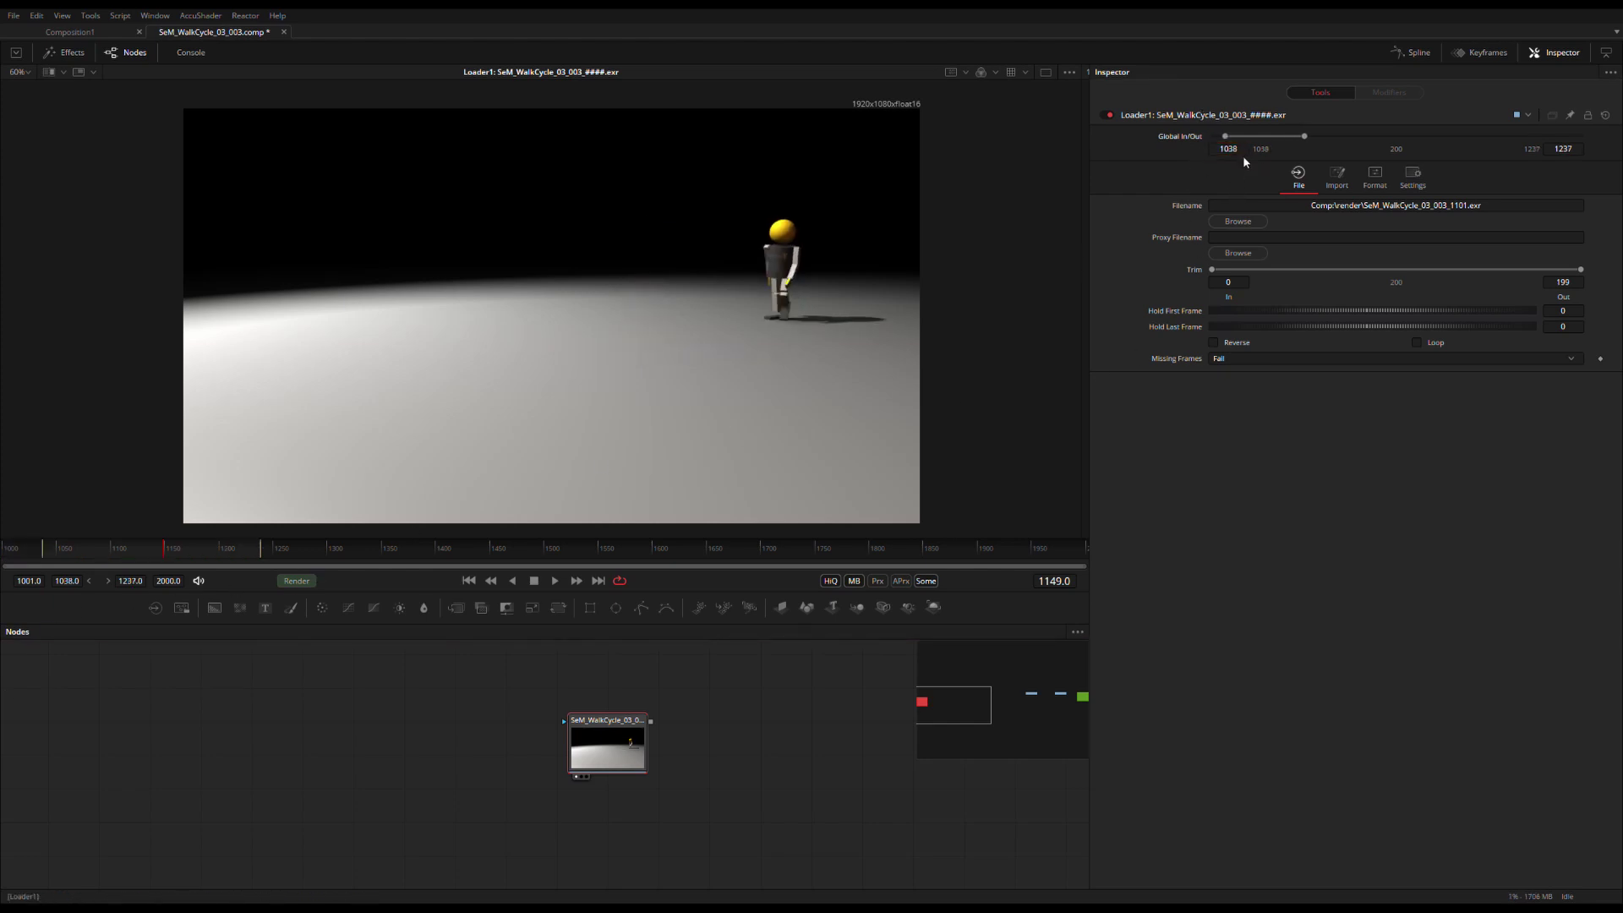
pyautogui.hotkey('ctrl', 'z')
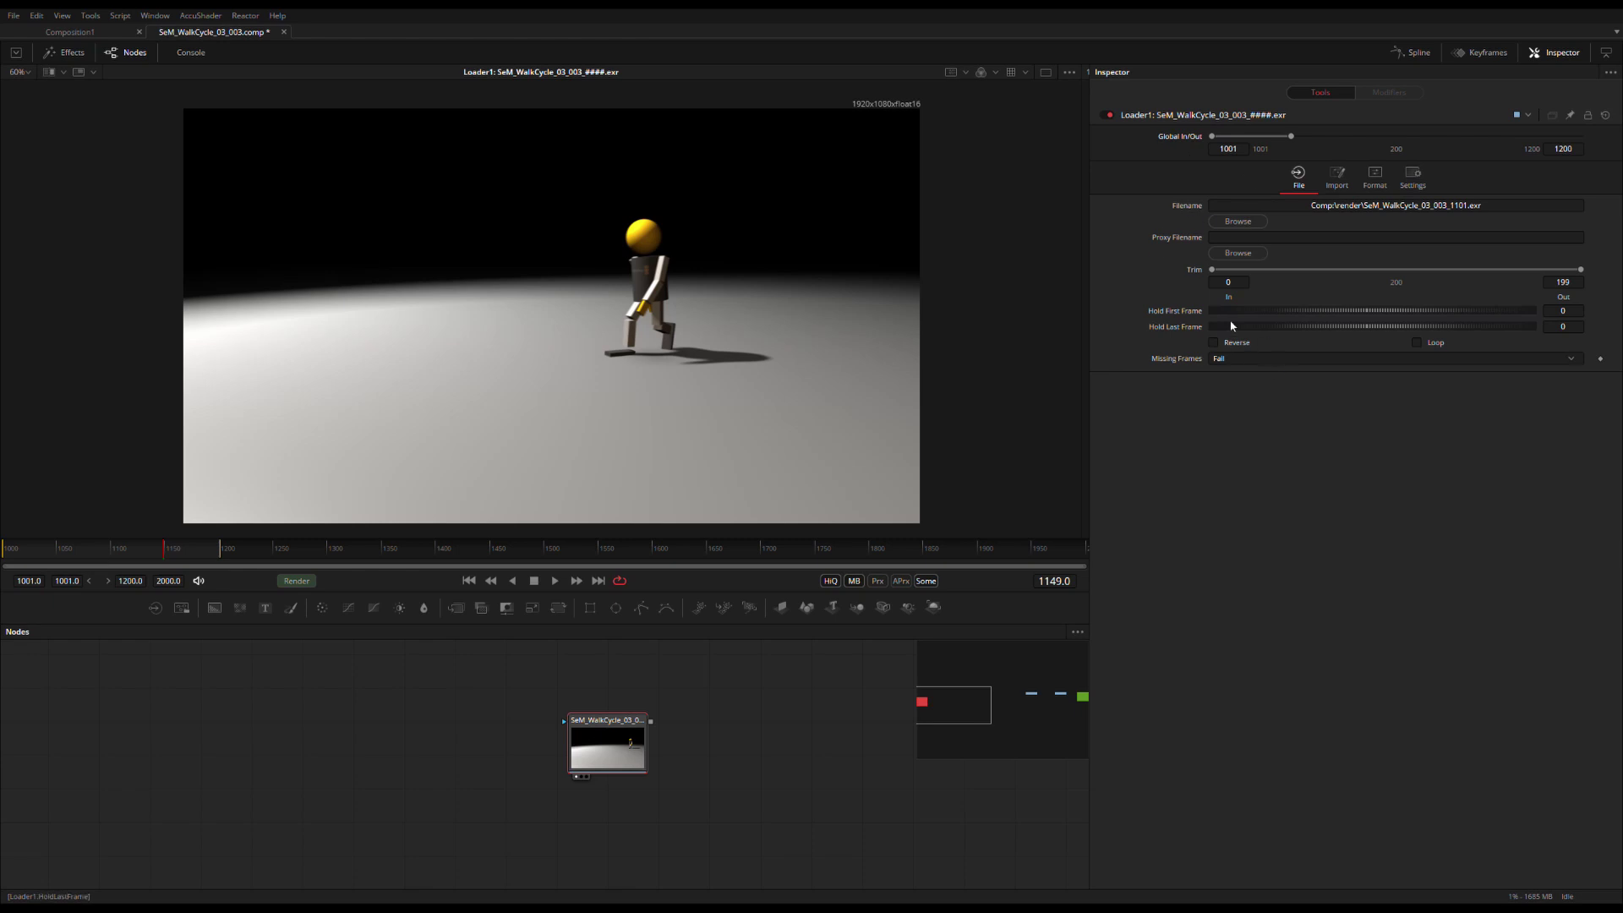
pyautogui.doubleClick(1244, 152)
pyautogui.write('1101')
pyautogui.press('Tab')
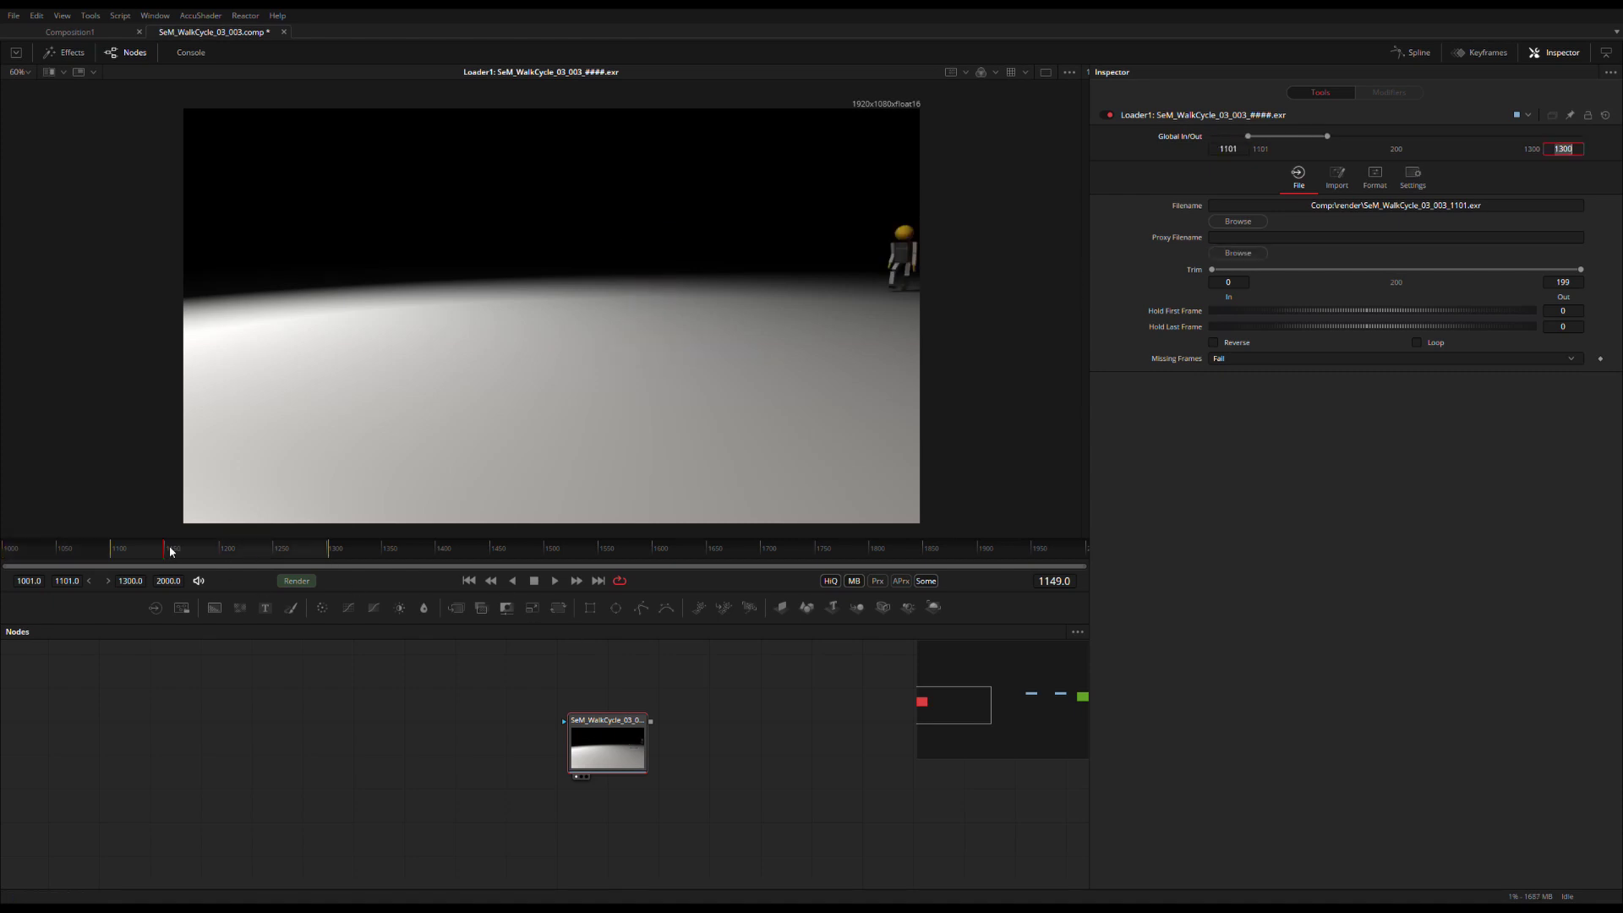
pyautogui.moveTo(127, 554); pyautogui.dragTo(245, 565)
# Display the ReadEXR1 node in the viewer and scrub its sequence, ending at frame 1323.
pyautogui.click(1035, 702)
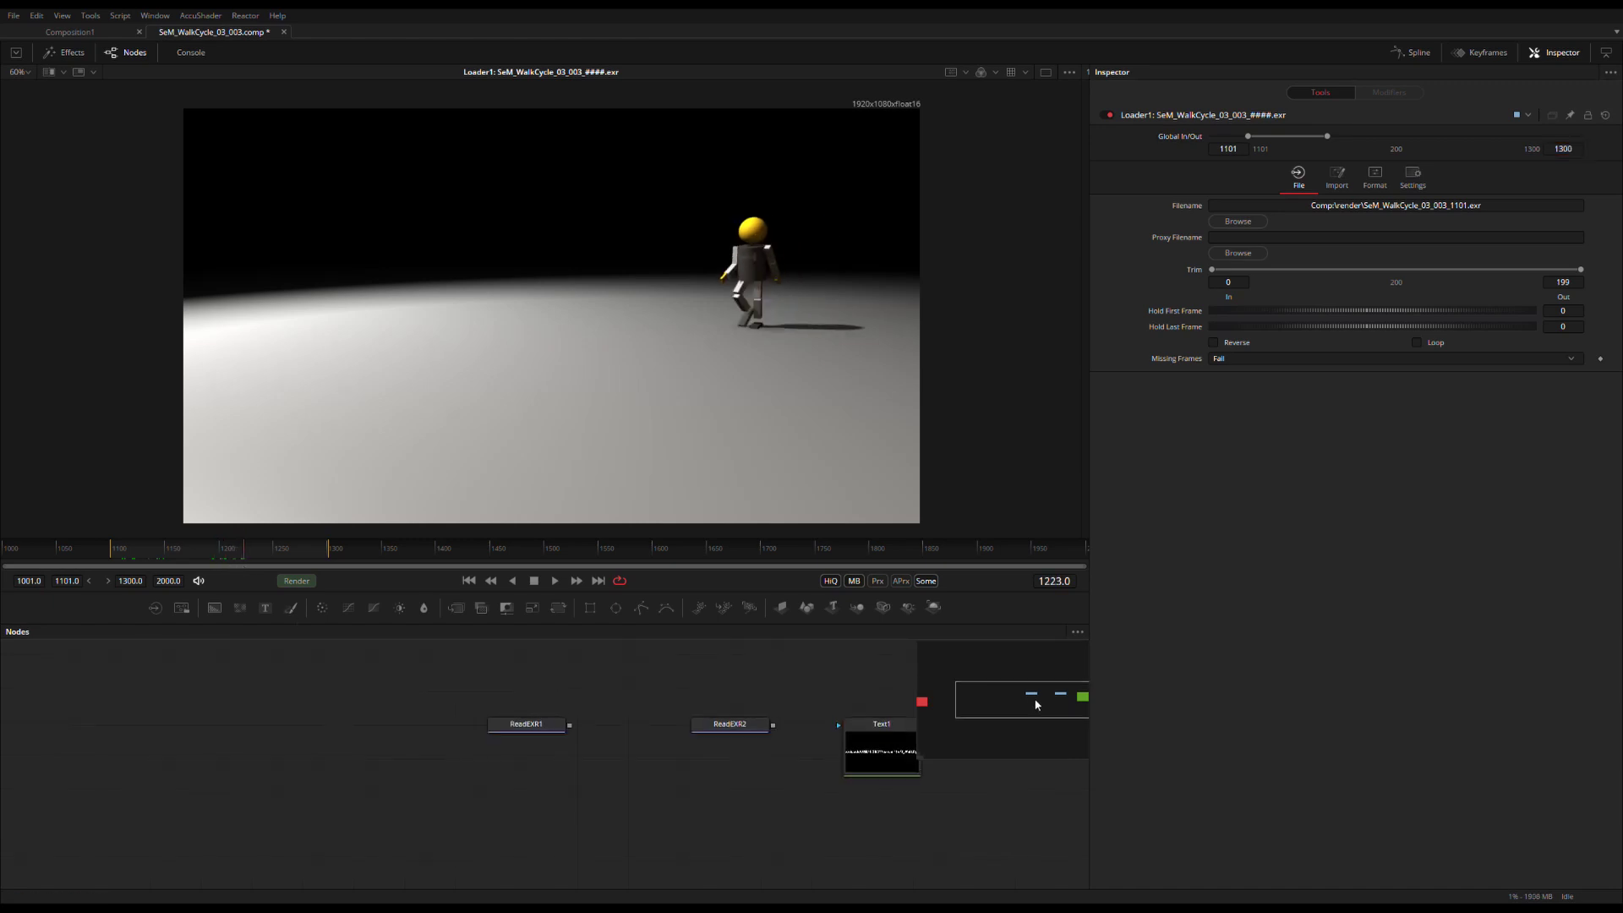
pyautogui.click(555, 776)
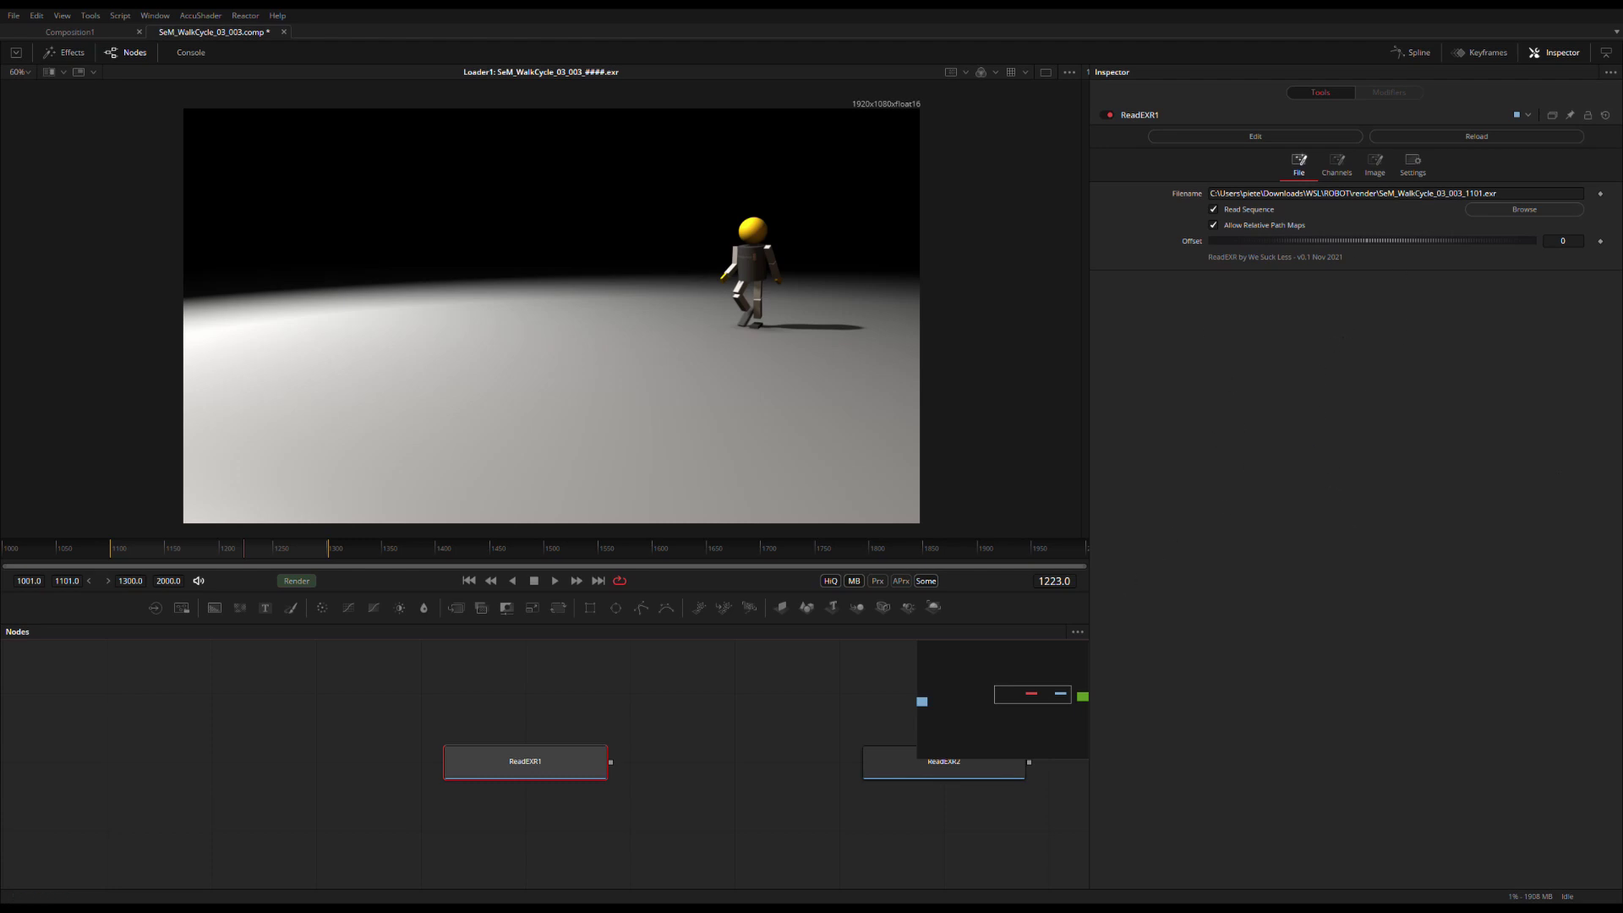
pyautogui.moveTo(543, 764); pyautogui.dragTo(693, 355)
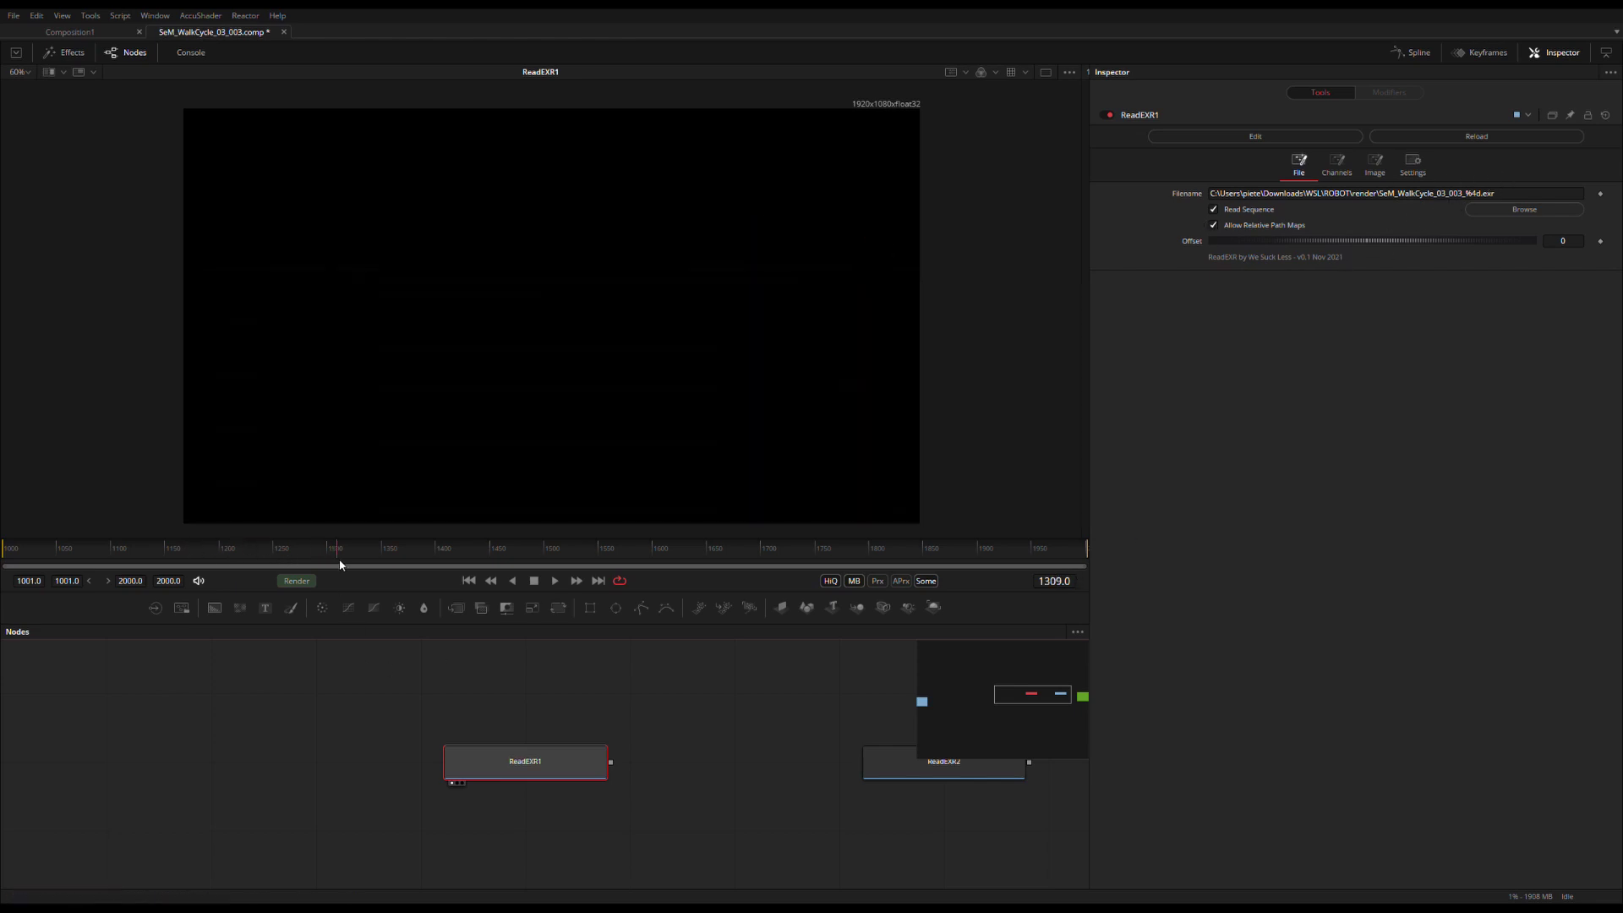
pyautogui.moveTo(249, 586)
pyautogui.mouseDown()
pyautogui.moveTo(115, 596)
pyautogui.moveTo(349, 561)
pyautogui.moveTo(241, 574)
pyautogui.mouseUp()
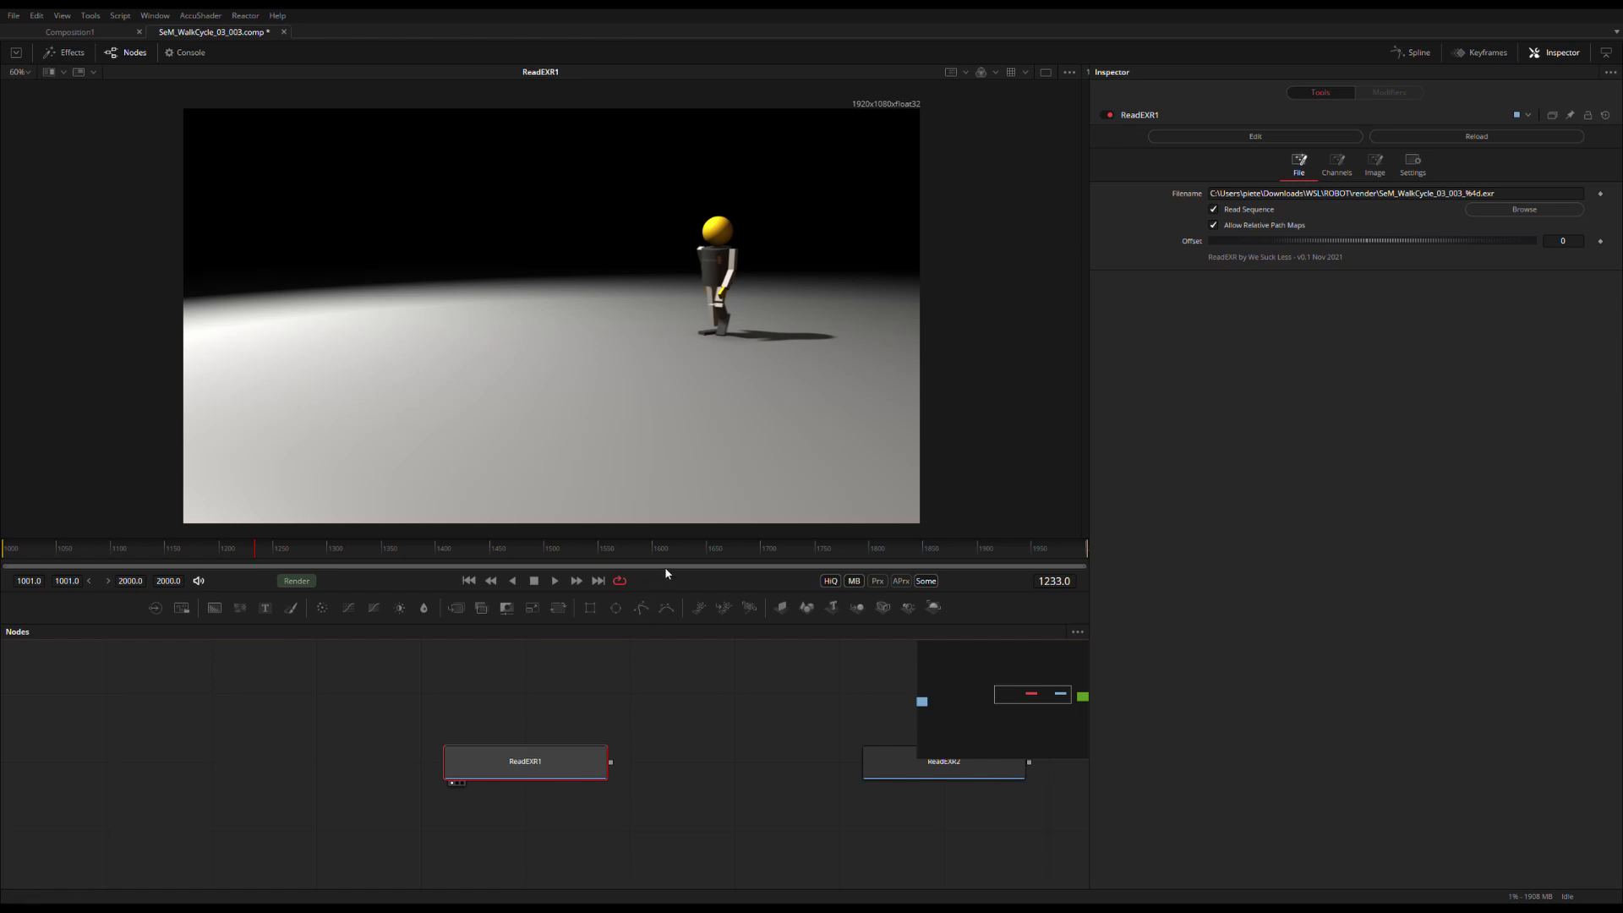
pyautogui.click(351, 549)
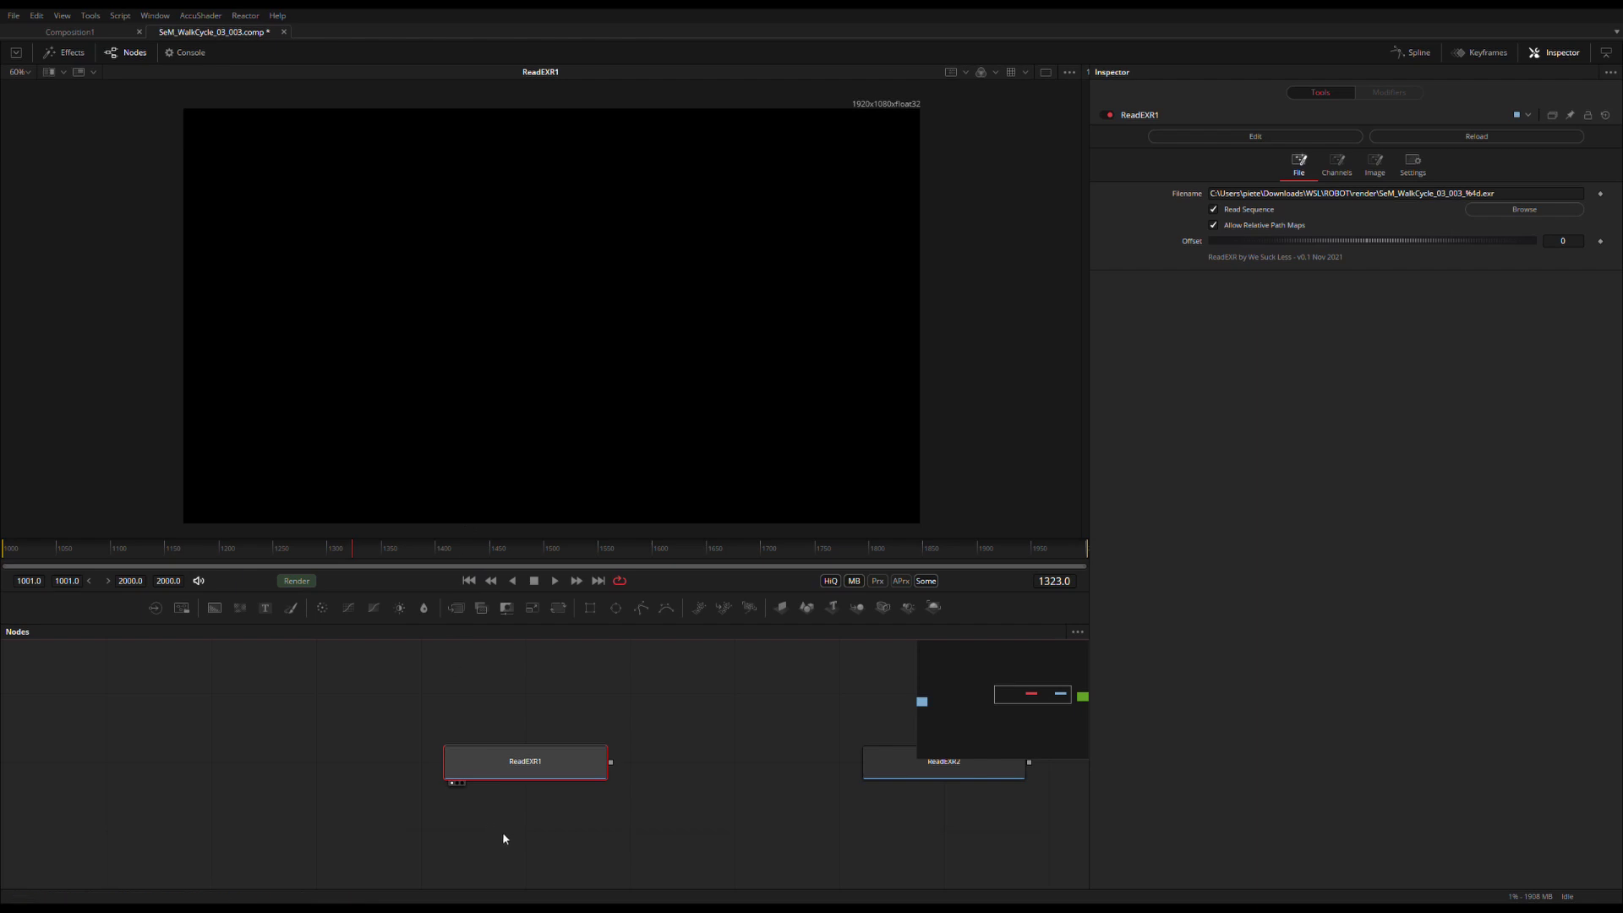
# Set ReadEXR1's background color to dark red with saturation 0.728 and value 0.433.
pyautogui.click(1376, 165)
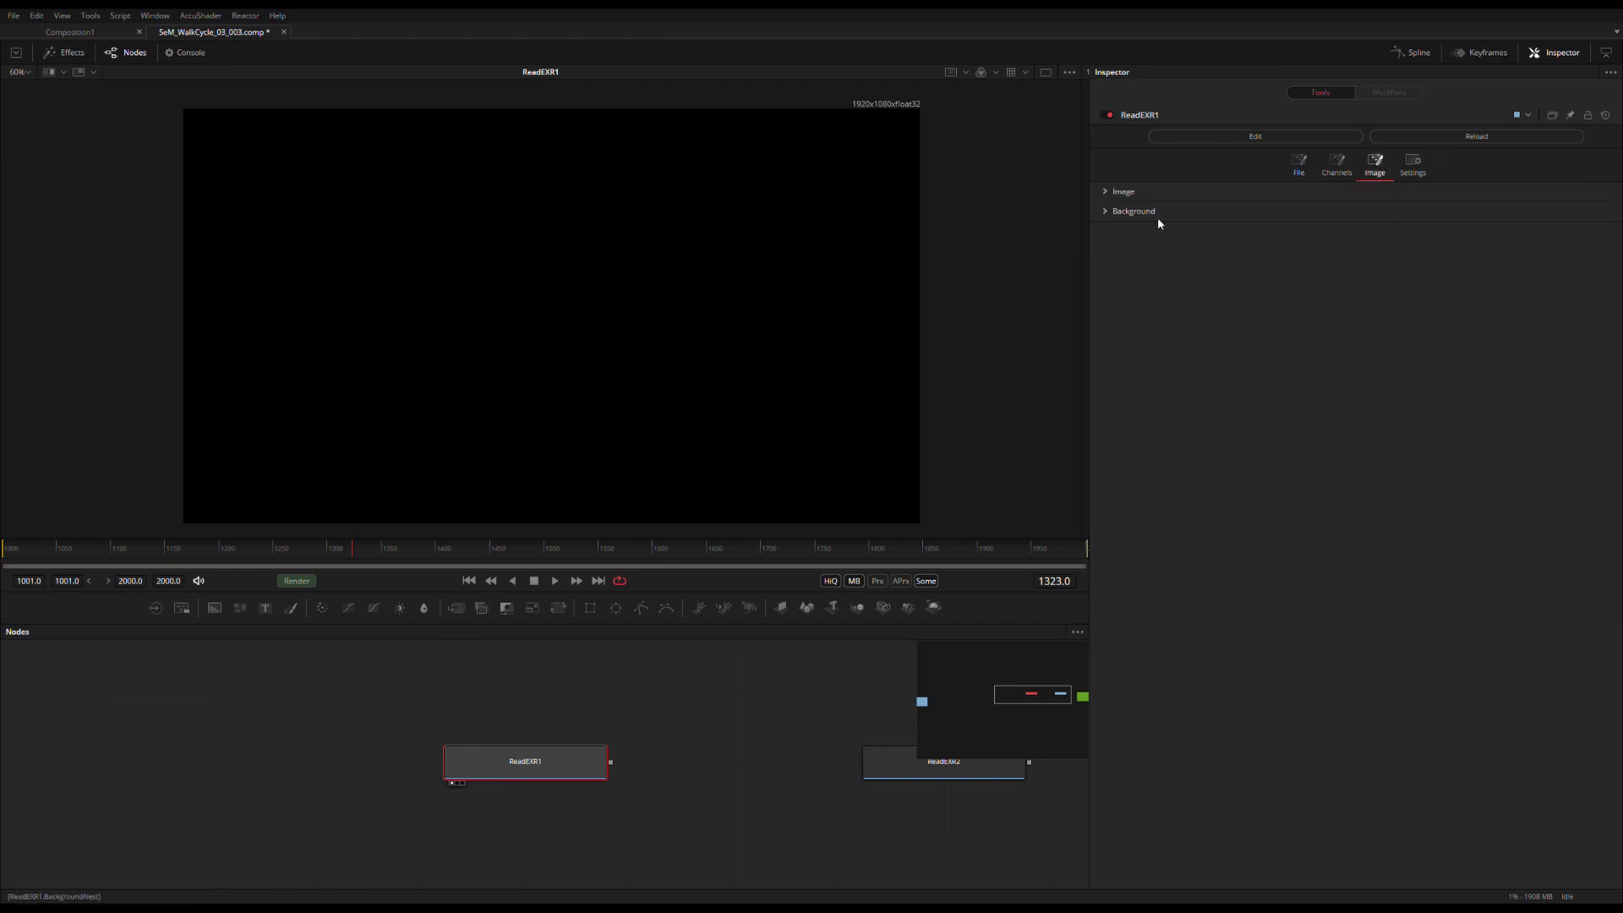
pyautogui.click(1107, 211)
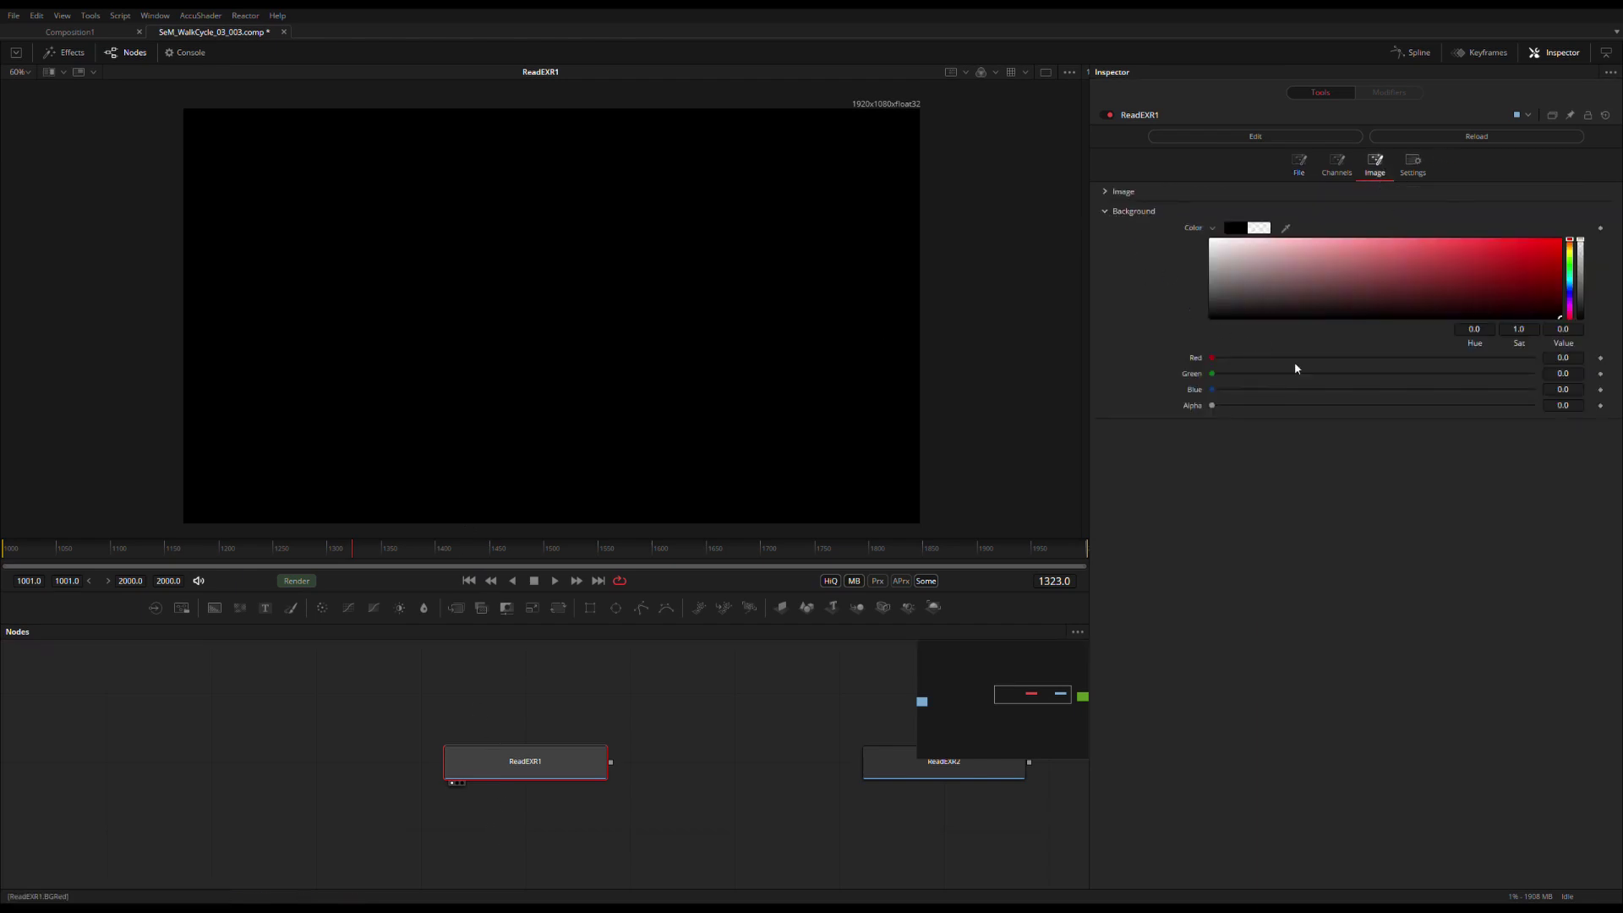
pyautogui.click(1467, 247)
pyautogui.moveTo(1467, 247); pyautogui.dragTo(1466, 284)
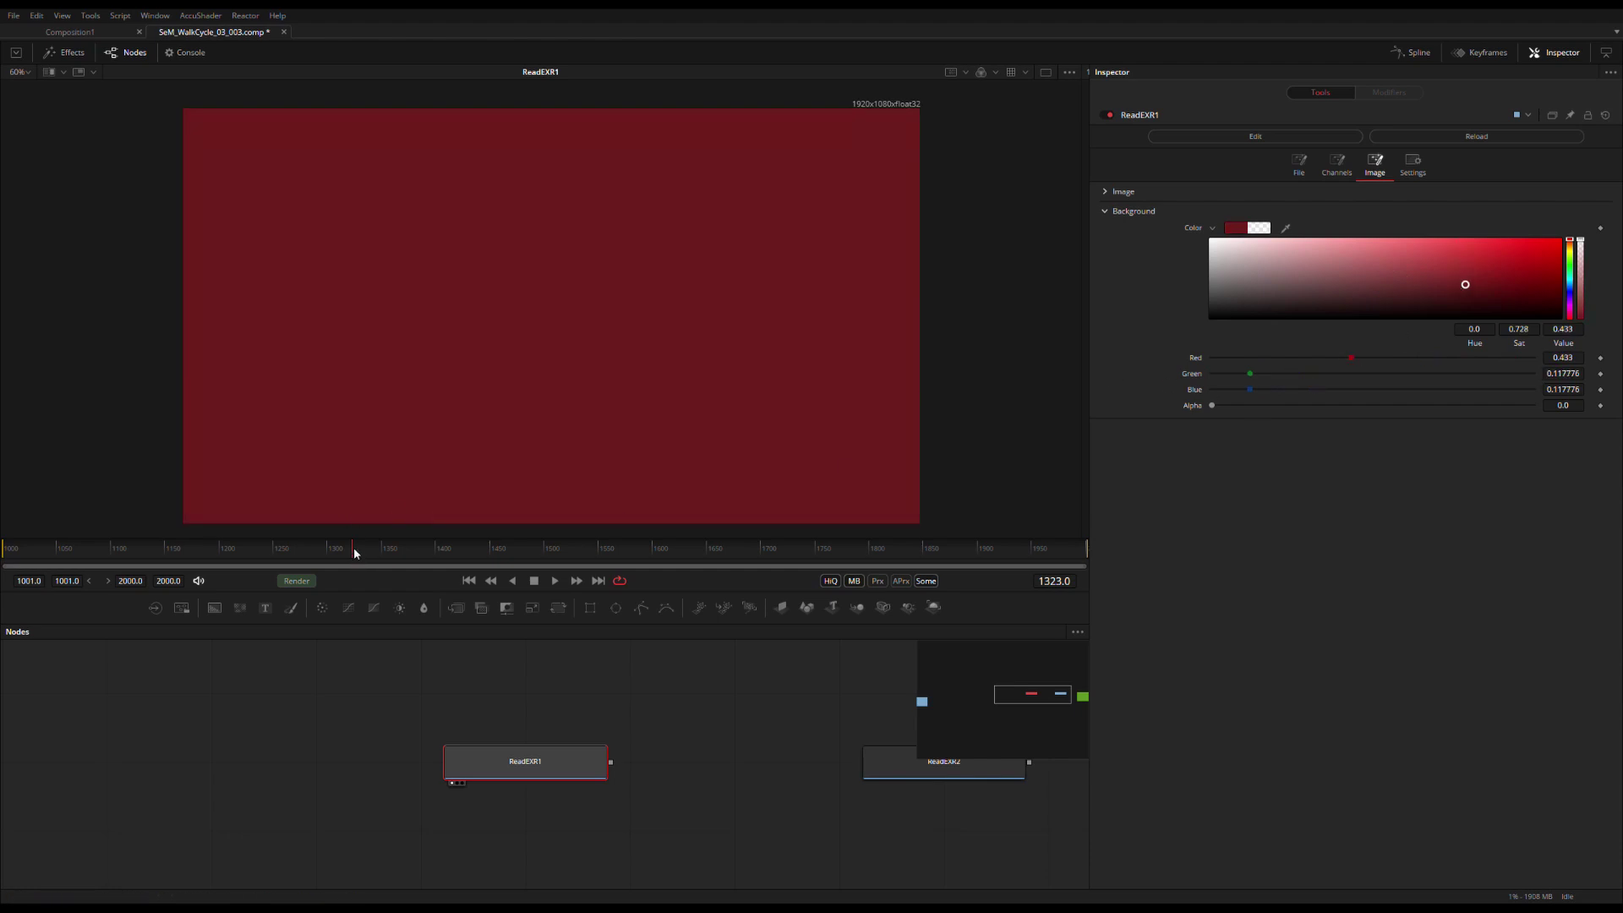
# Scrub through the ReadEXR1 sequence inside and beyond its rendered range with the file settings displayed, ending at frame 1230.
pyautogui.moveTo(353, 548)
pyautogui.mouseDown()
pyautogui.moveTo(277, 556)
pyautogui.moveTo(331, 565)
pyautogui.moveTo(305, 571)
pyautogui.mouseUp()
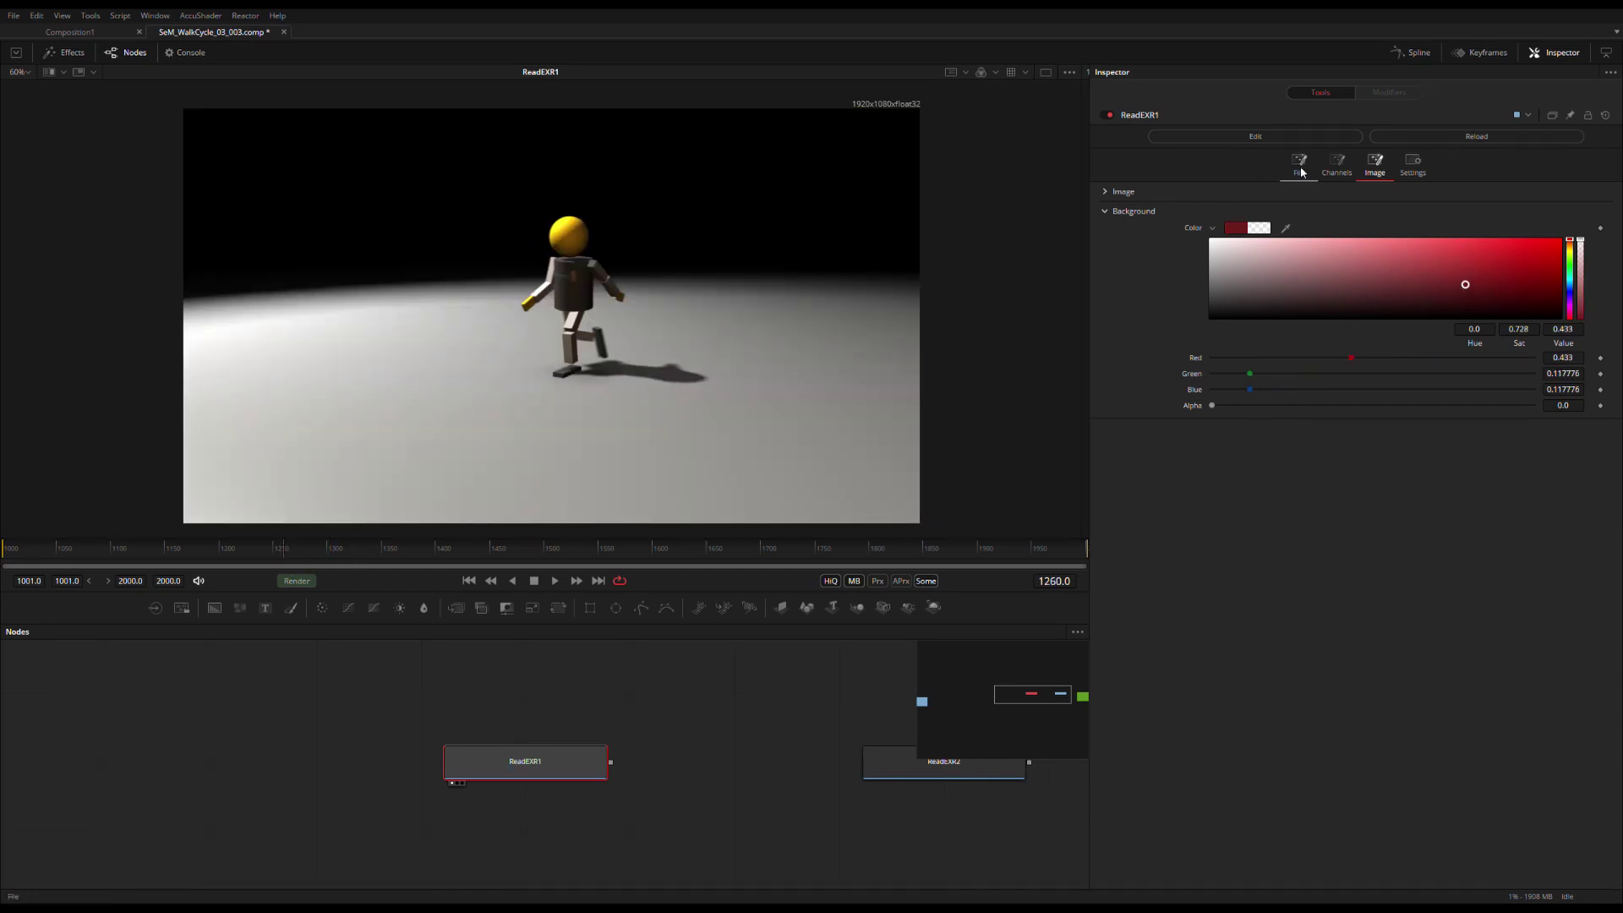
pyautogui.click(1299, 163)
pyautogui.click(291, 550)
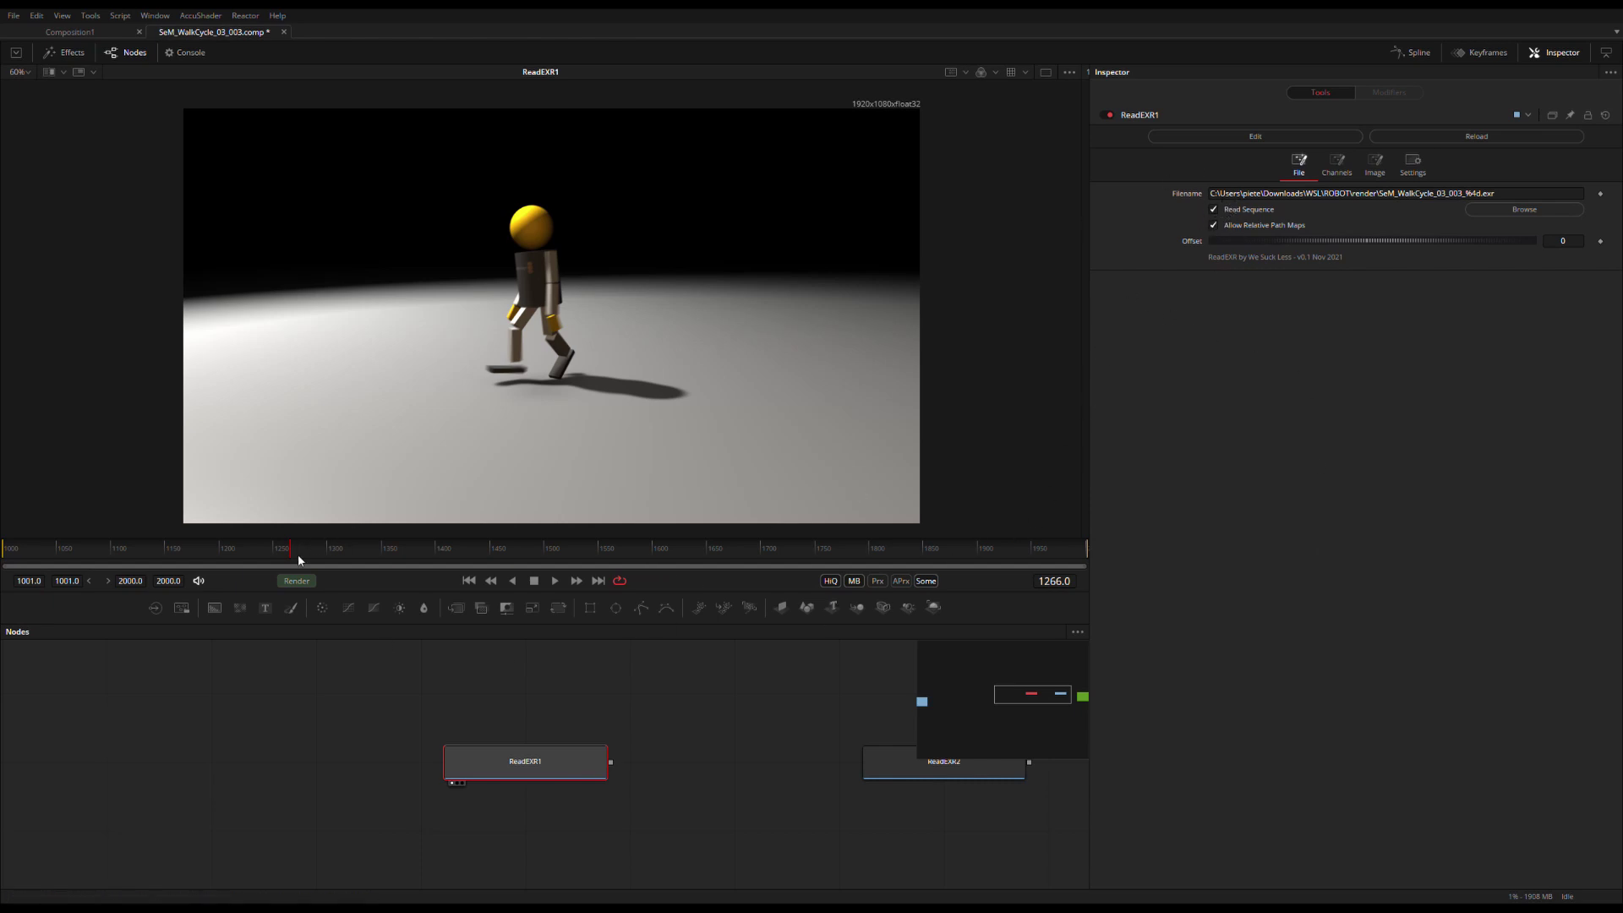
pyautogui.click(344, 555)
pyautogui.moveTo(283, 551); pyautogui.dragTo(251, 565)
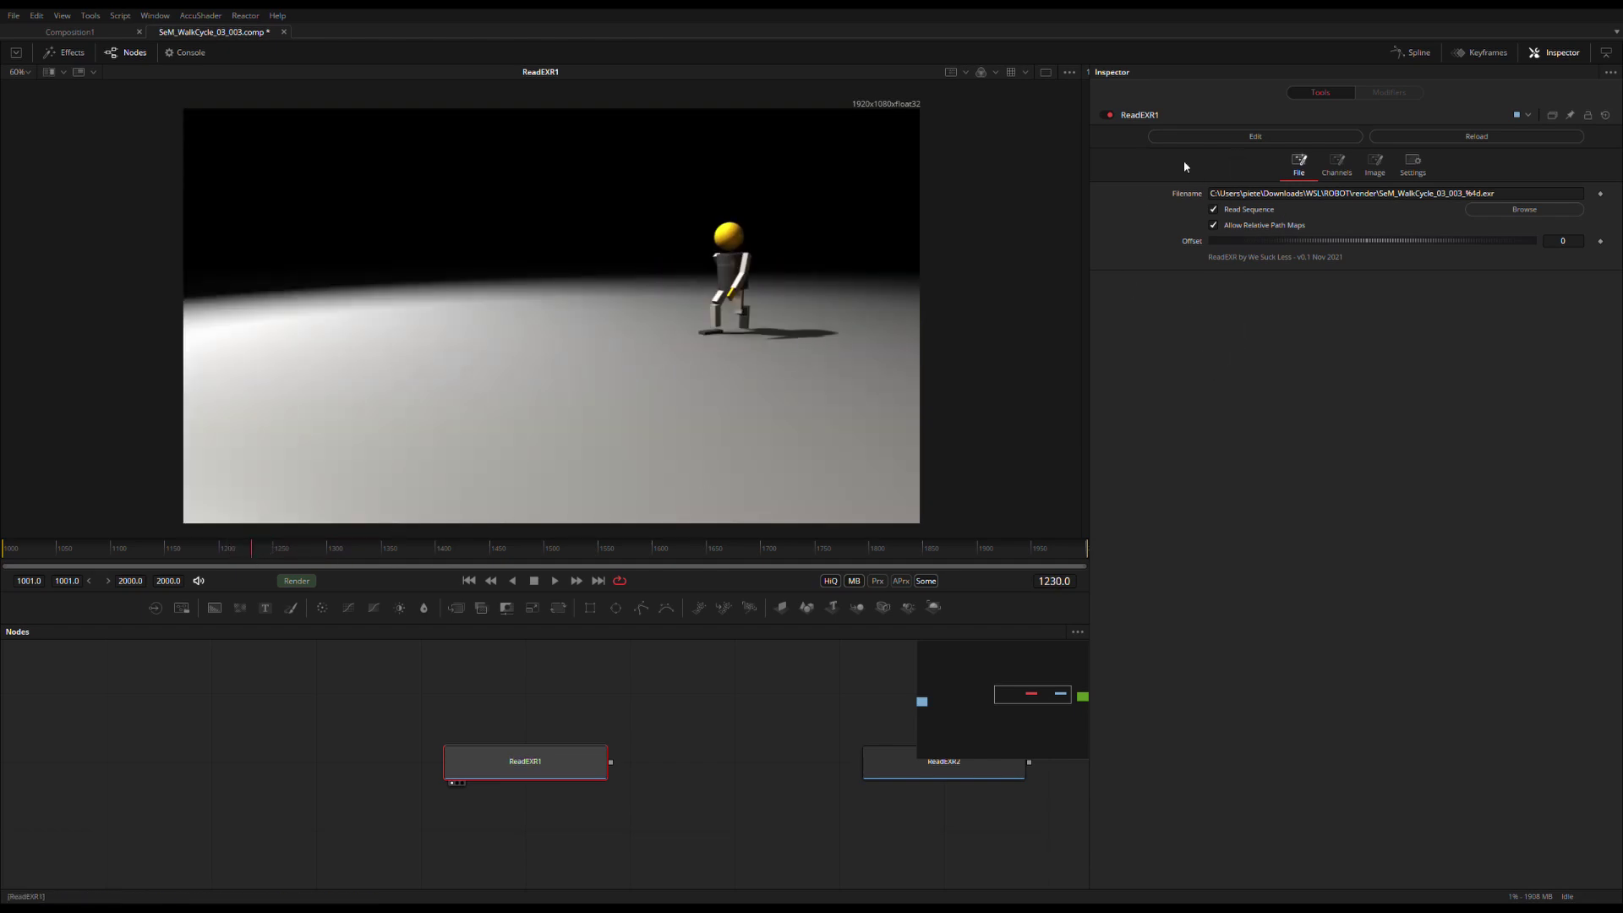
# Turn ReadEXR1's Read Sequence option off and back on while scrubbing between frames 1230 and 1243.
pyautogui.click(1215, 211)
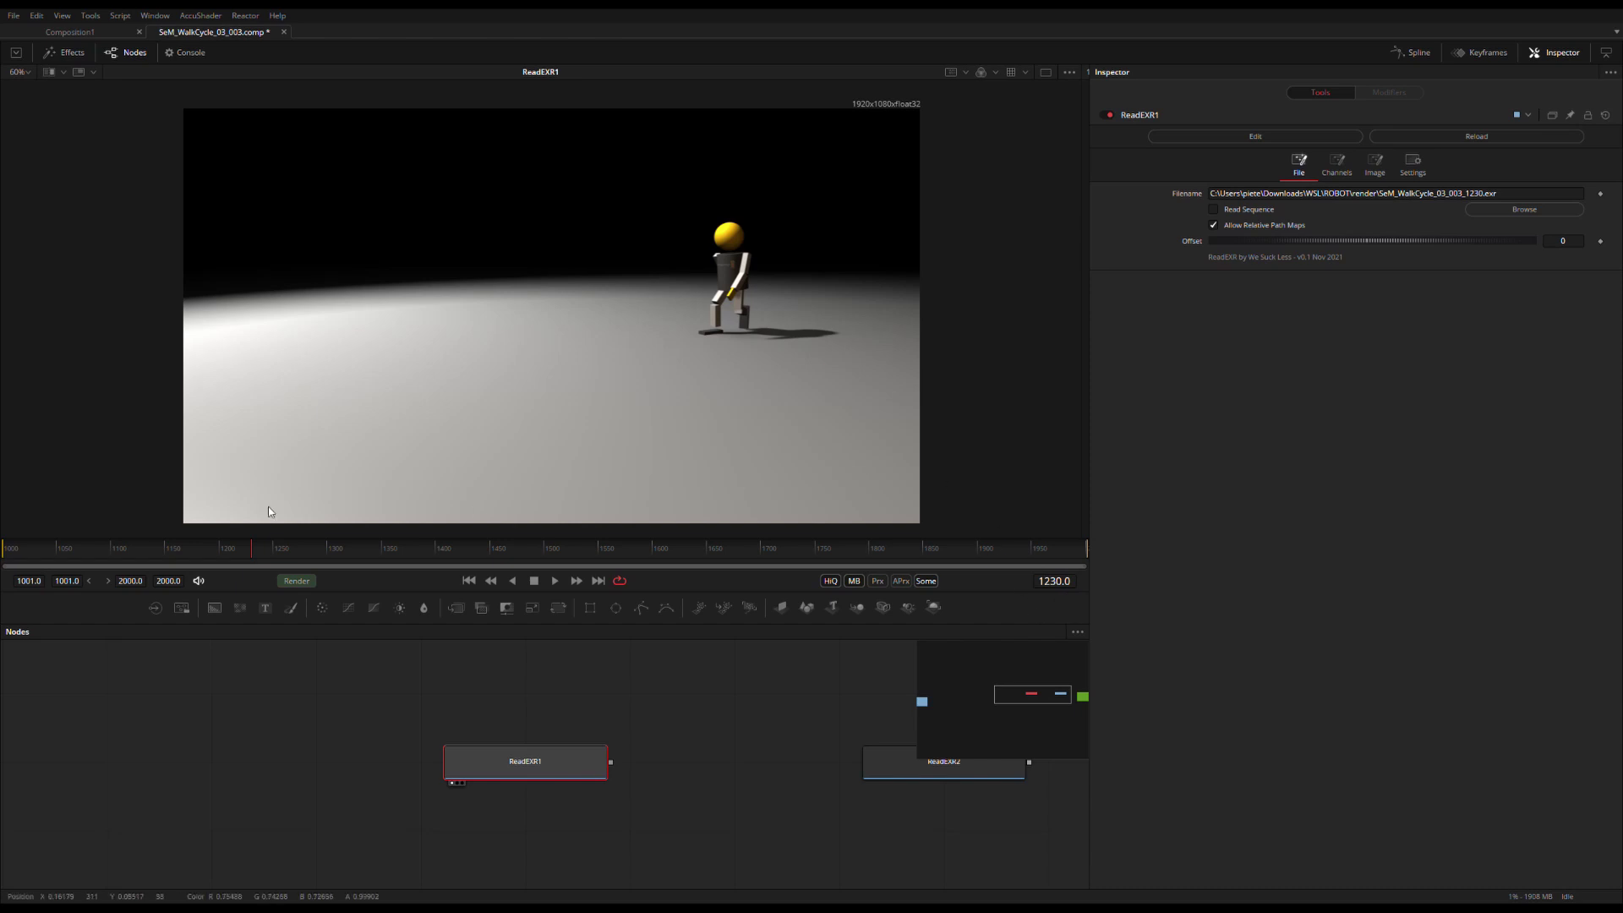
pyautogui.moveTo(253, 551)
pyautogui.mouseDown()
pyautogui.moveTo(213, 556)
pyautogui.moveTo(399, 554)
pyautogui.moveTo(263, 553)
pyautogui.mouseUp()
pyautogui.click(1214, 209)
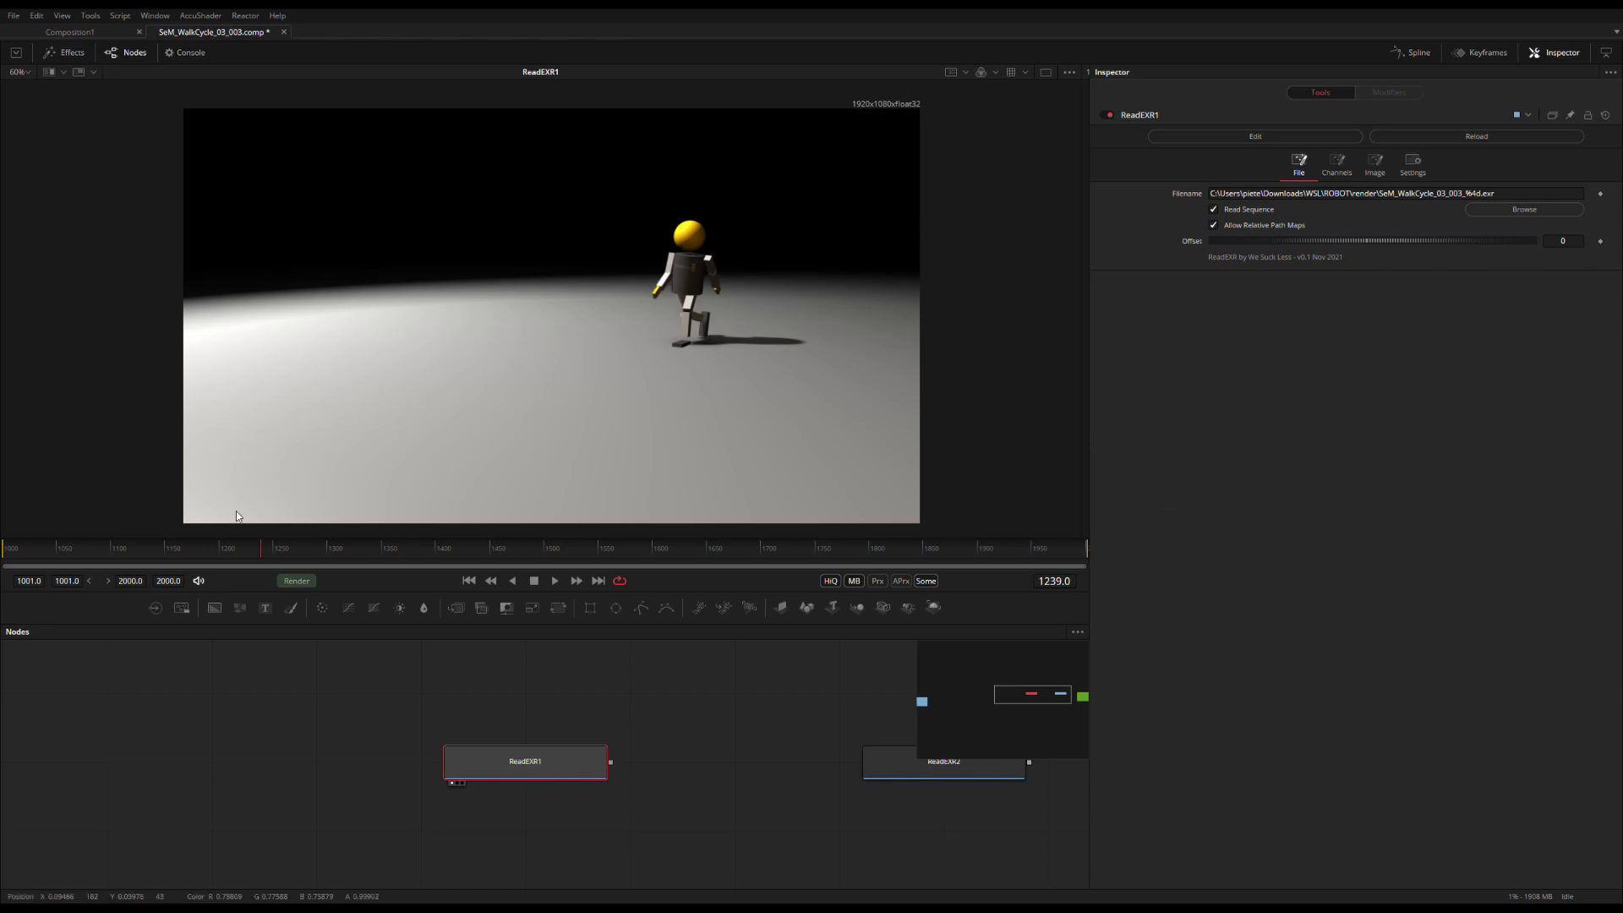
pyautogui.moveTo(263, 550)
pyautogui.mouseDown()
pyautogui.moveTo(317, 549)
pyautogui.moveTo(251, 550)
pyautogui.moveTo(274, 549)
pyautogui.mouseUp()
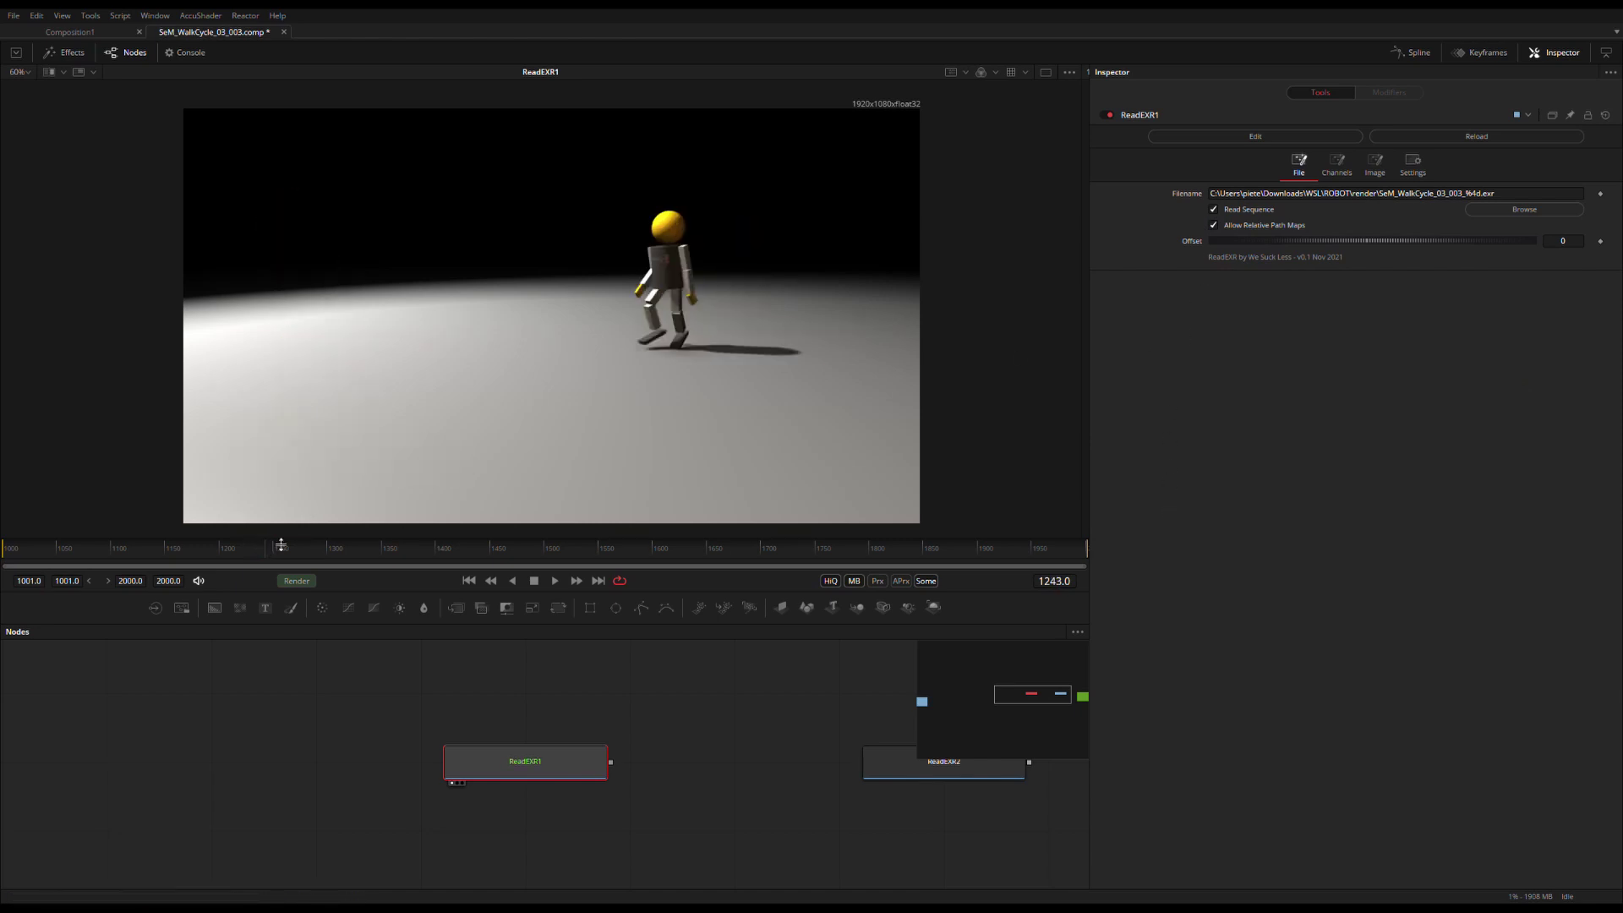
# Set ReadEXR1's sequence offset to -19 and scrub the timeline with Read Sequence temporarily disabled.
pyautogui.moveTo(1327, 243); pyautogui.dragTo(1190, 258)
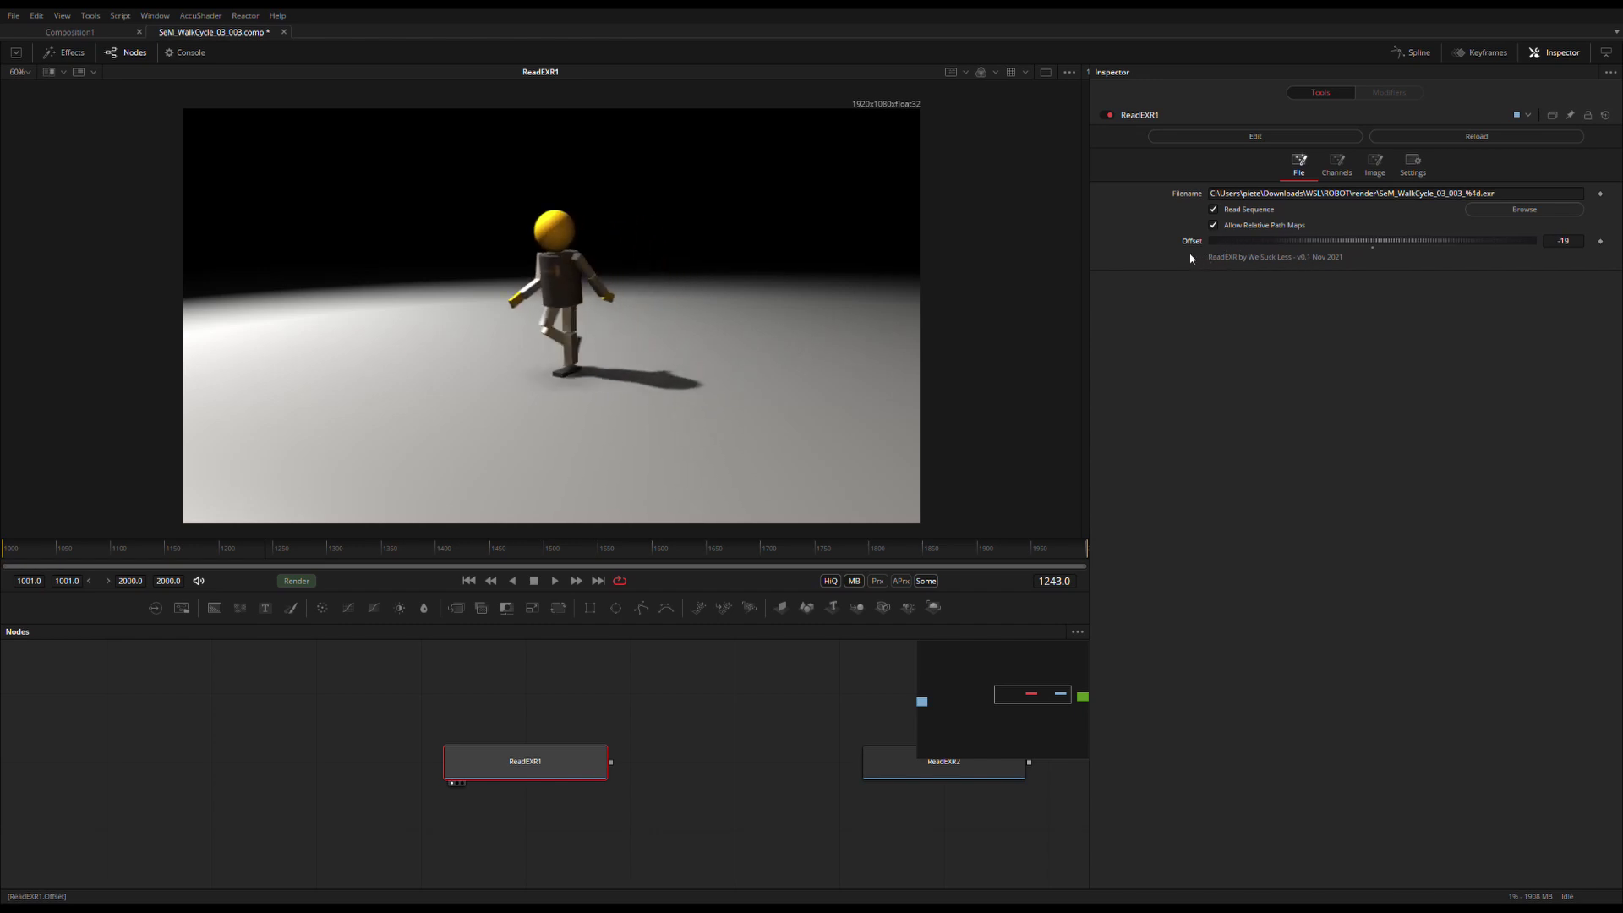
pyautogui.click(1215, 211)
pyautogui.moveTo(275, 549); pyautogui.dragTo(306, 561)
pyautogui.click(1214, 209)
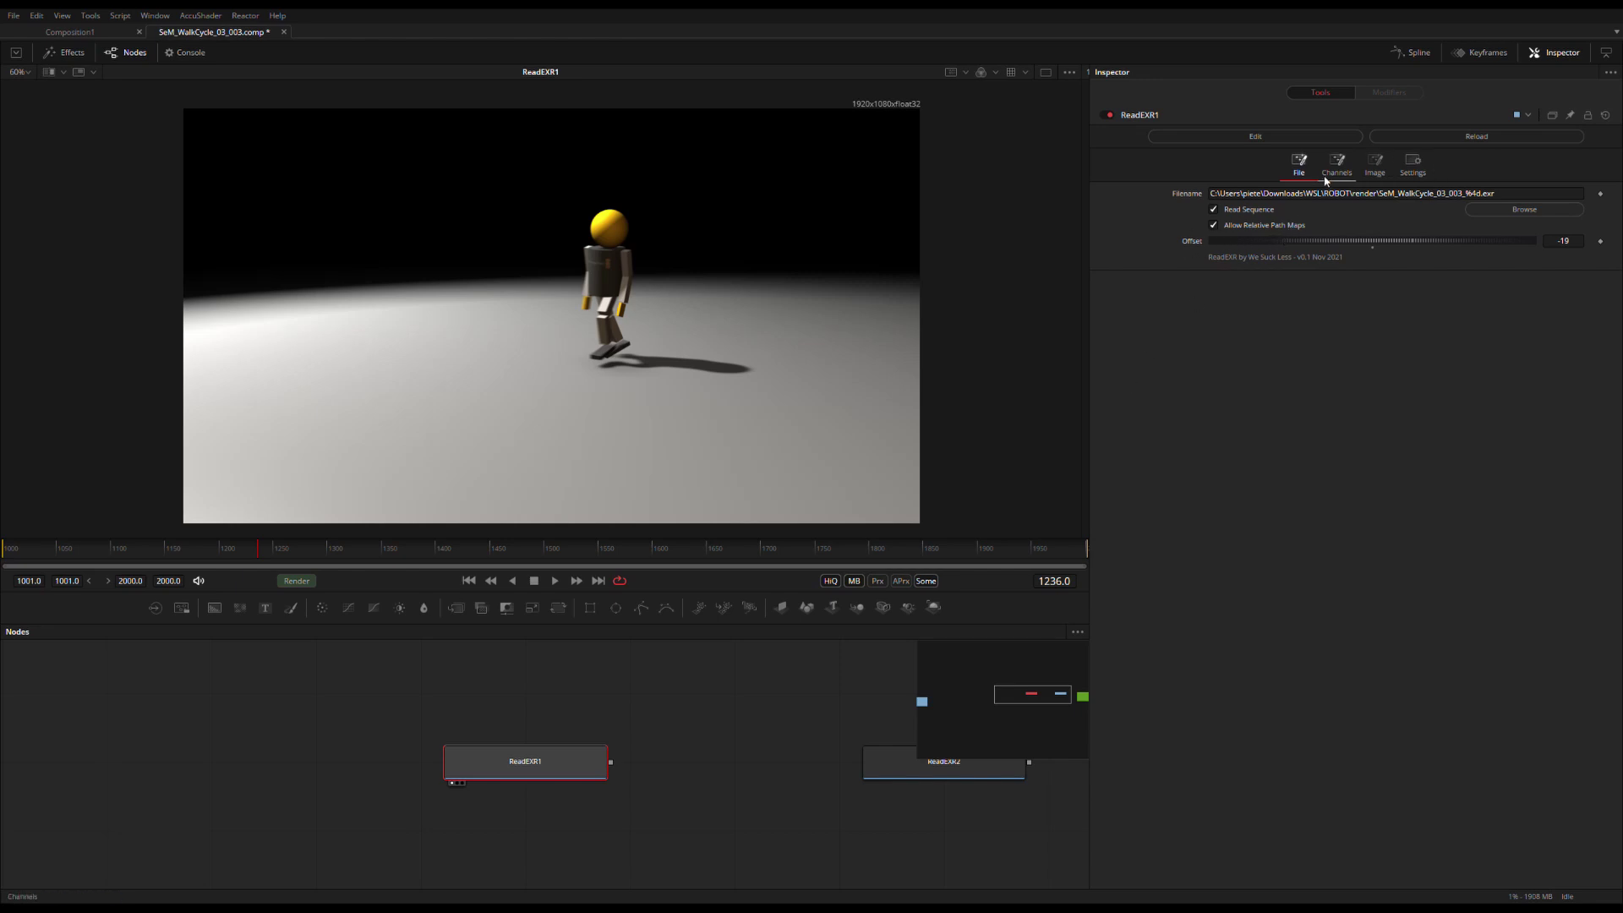
# Replace the absolute folder path before render in ReadEXR1's filename with the Comp: path map, and scrub to frame 1229.
pyautogui.moveTo(1374, 195); pyautogui.dragTo(1207, 193)
pyautogui.click(1355, 195)
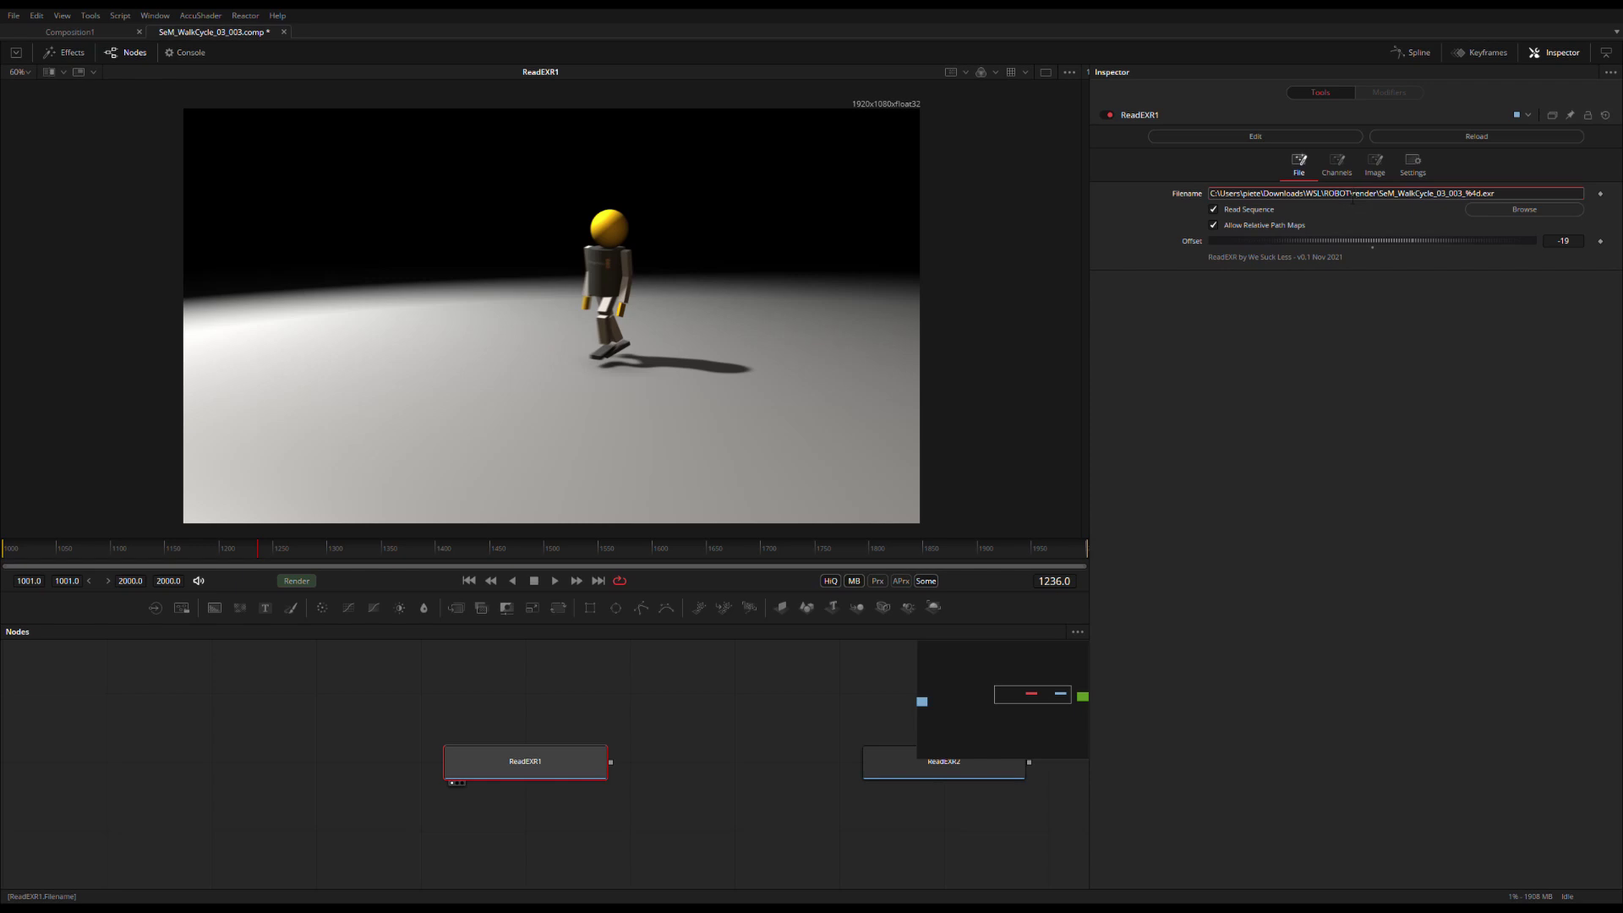
pyautogui.moveTo(1352, 194); pyautogui.dragTo(1157, 193)
pyautogui.write('Comp:')
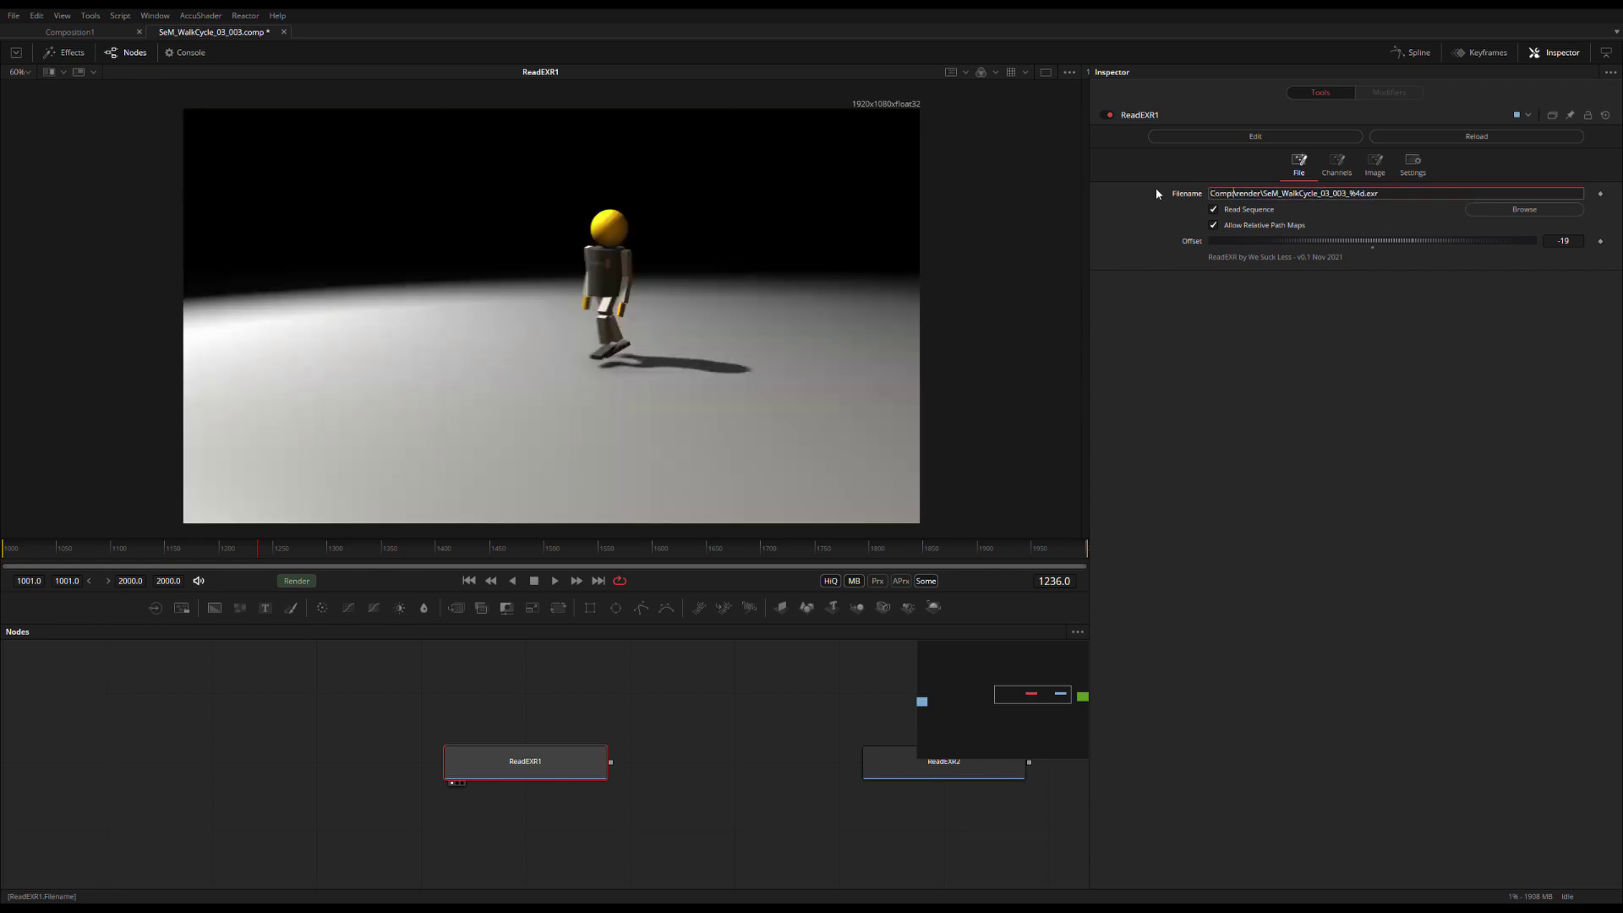
pyautogui.moveTo(260, 555)
pyautogui.mouseDown()
pyautogui.moveTo(201, 555)
pyautogui.moveTo(259, 556)
pyautogui.mouseUp()
# Toggle ReadEXR1's Allow Relative Path Maps option off and on, leaving it enabled.
pyautogui.click(1214, 225)
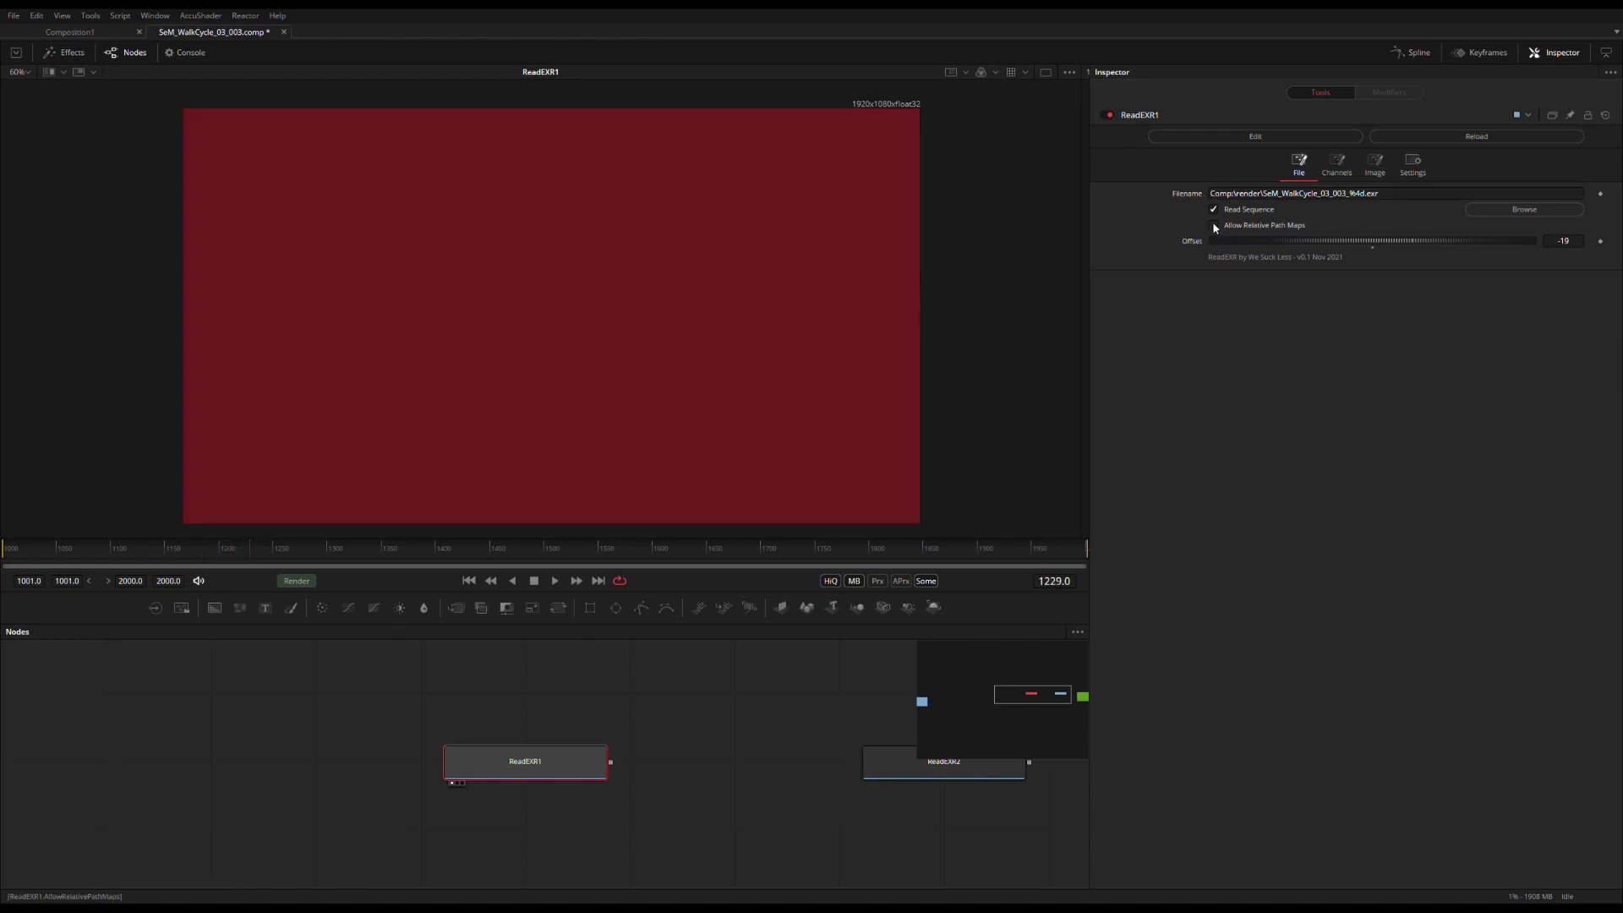
pyautogui.click(1214, 225)
pyautogui.click(1214, 225)
pyautogui.click(1215, 226)
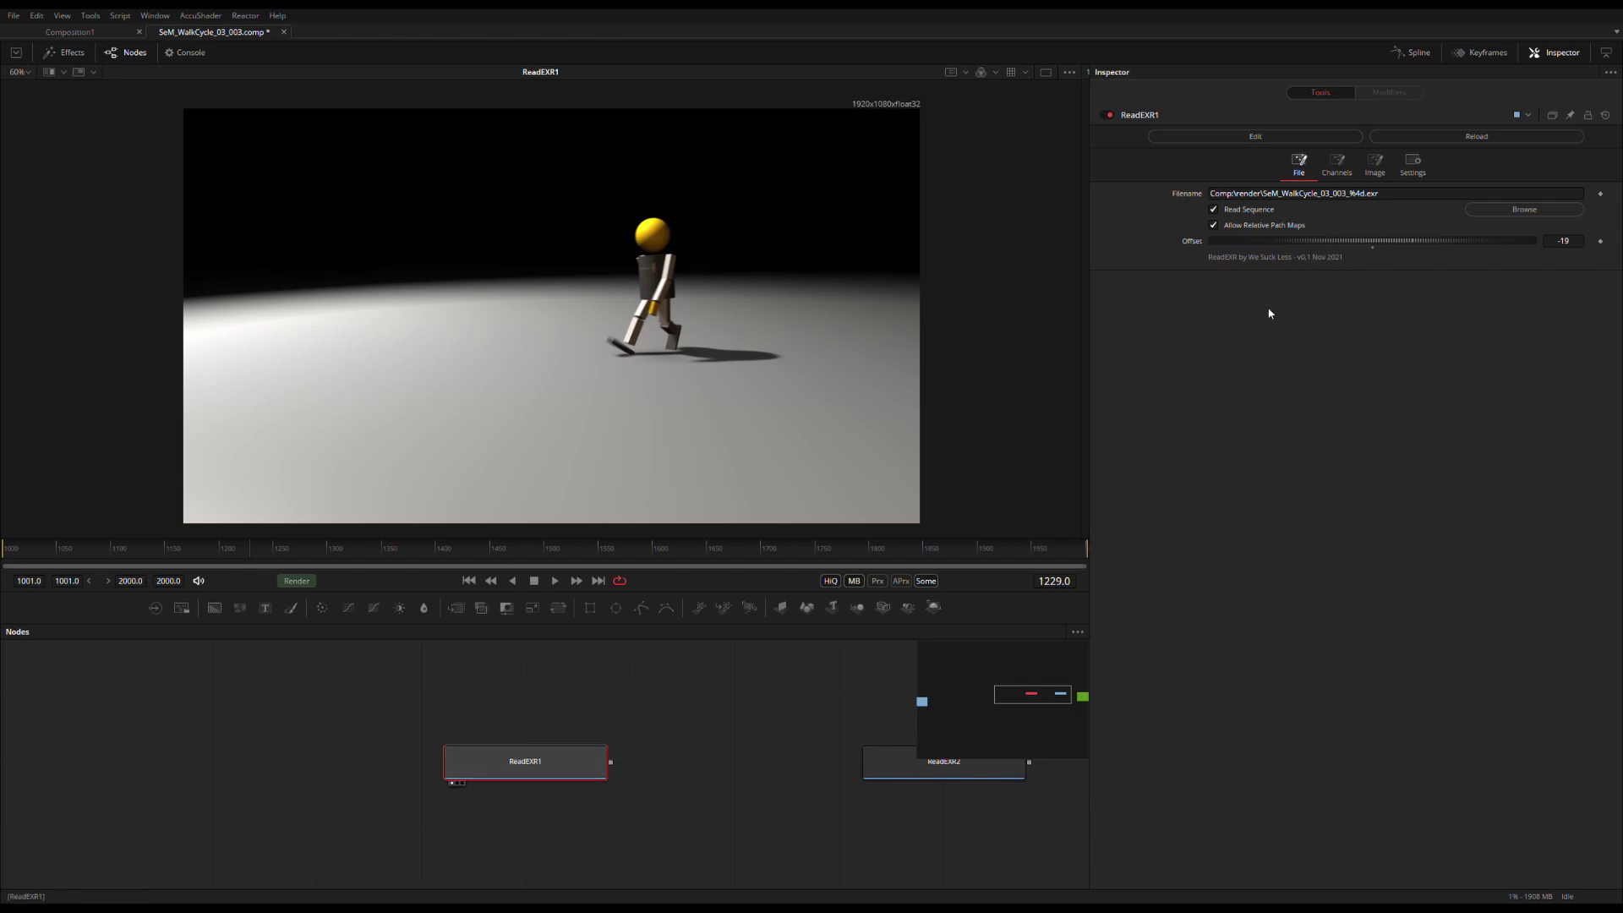
# Reassign ReadEXR1's EXR channels, mapping green to B, blue to A and alpha to B.
pyautogui.click(1336, 165)
pyautogui.click(1105, 192)
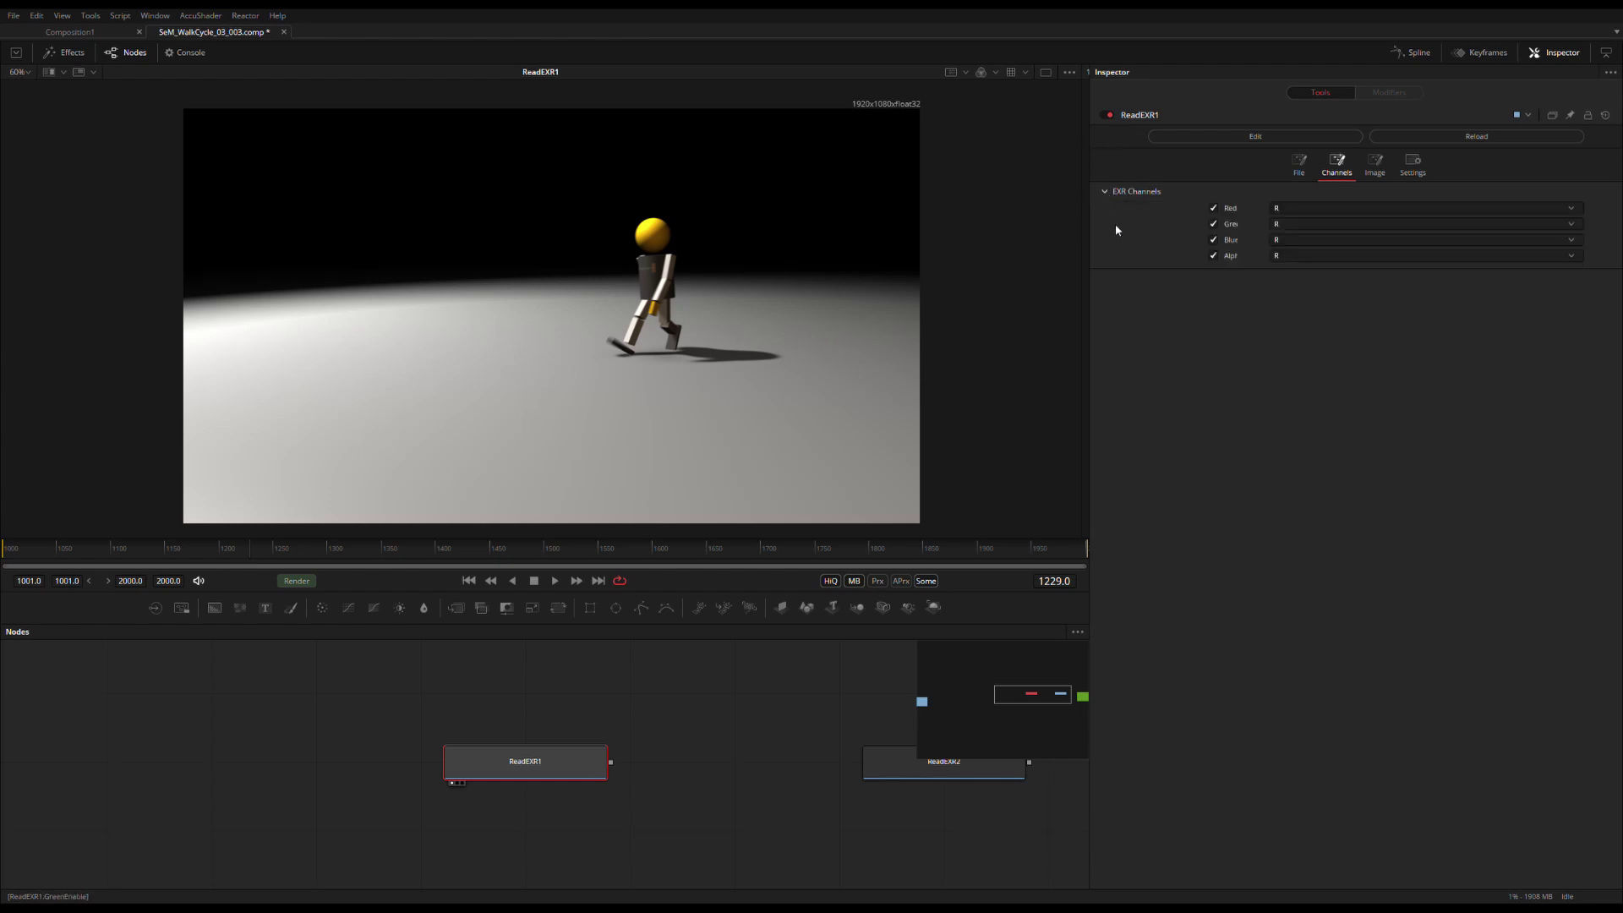
pyautogui.click(1302, 224)
pyautogui.click(1289, 255)
pyautogui.click(1305, 282)
pyautogui.click(1305, 254)
pyautogui.click(1304, 328)
pyautogui.click(1299, 255)
pyautogui.click(1293, 288)
# Display the ReadEXR2 node in the viewer and reposition its image.
pyautogui.moveTo(768, 732); pyautogui.dragTo(558, 748)
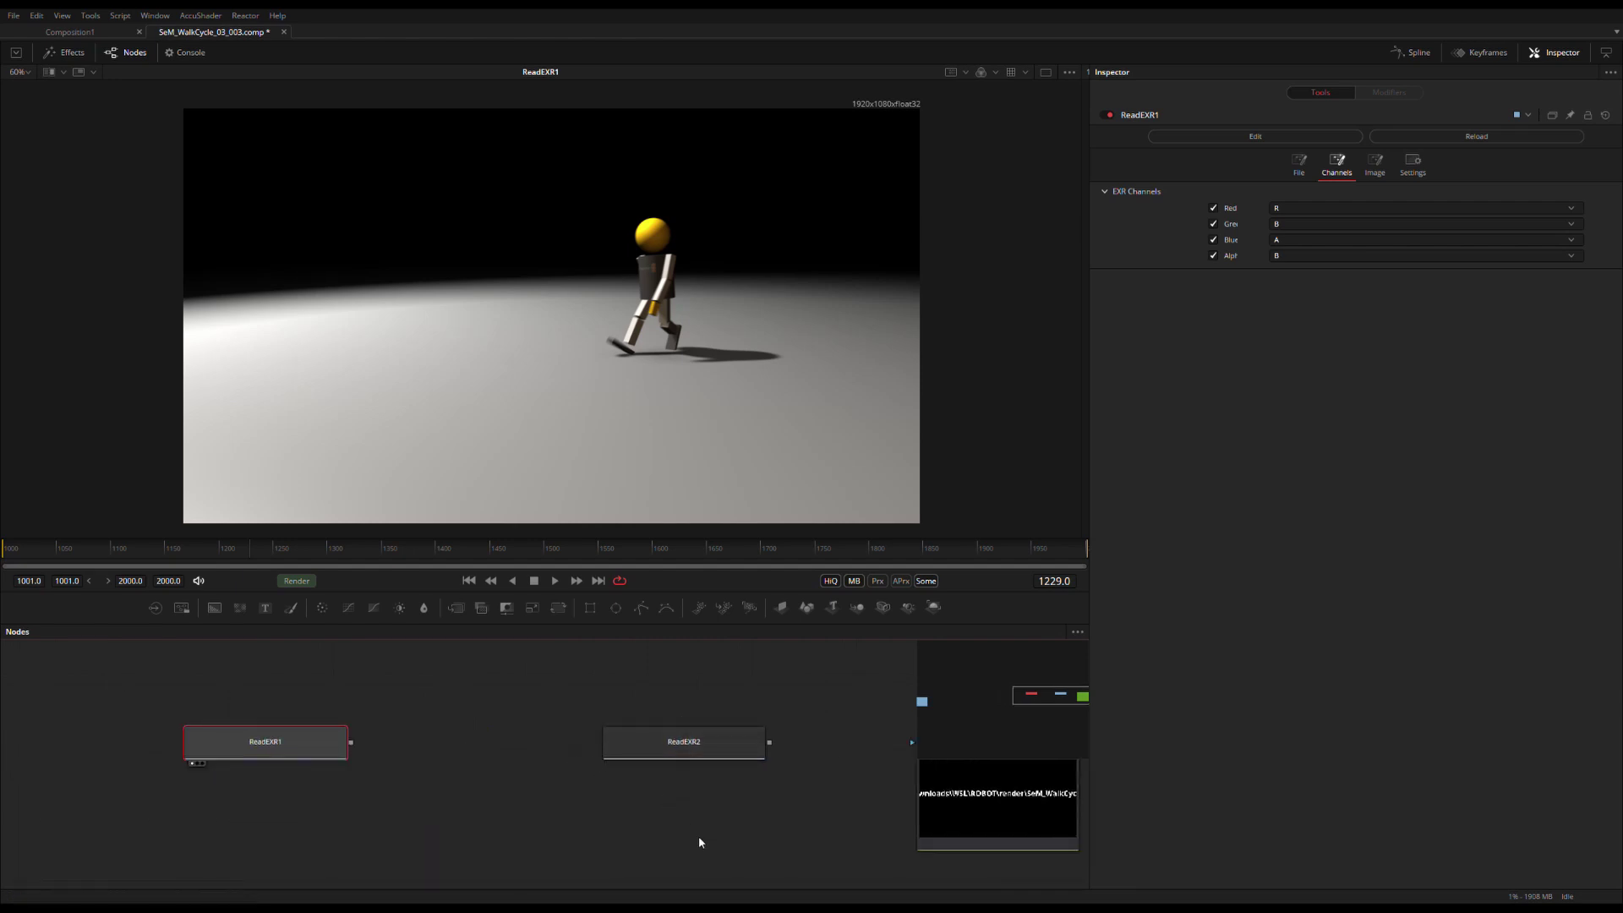
pyautogui.moveTo(699, 840); pyautogui.dragTo(751, 813)
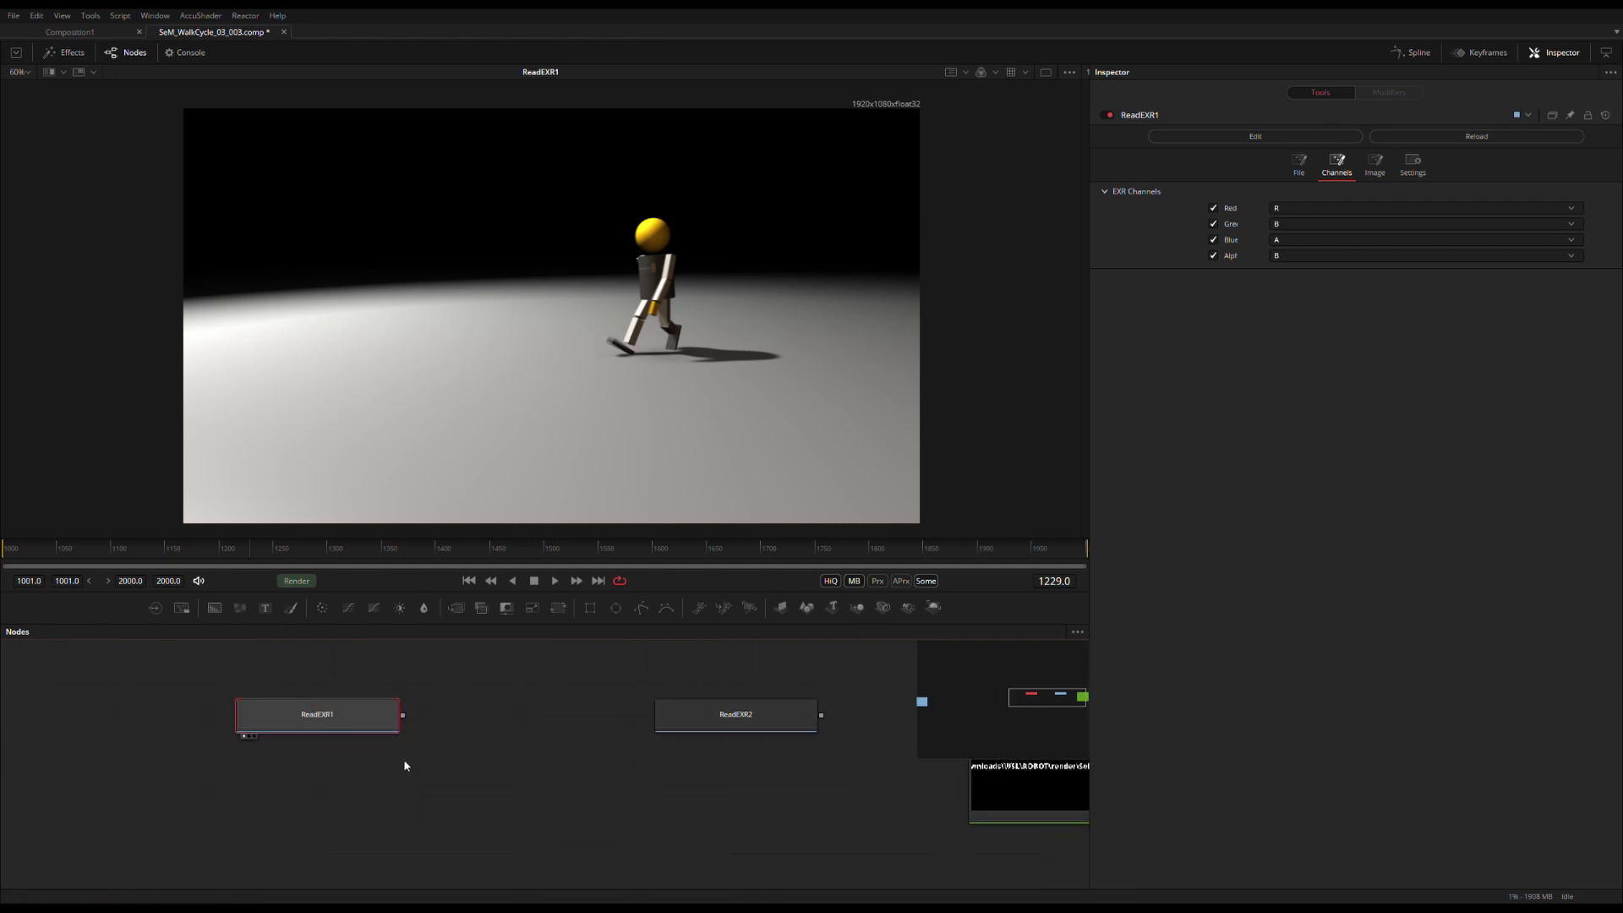
pyautogui.click(714, 720)
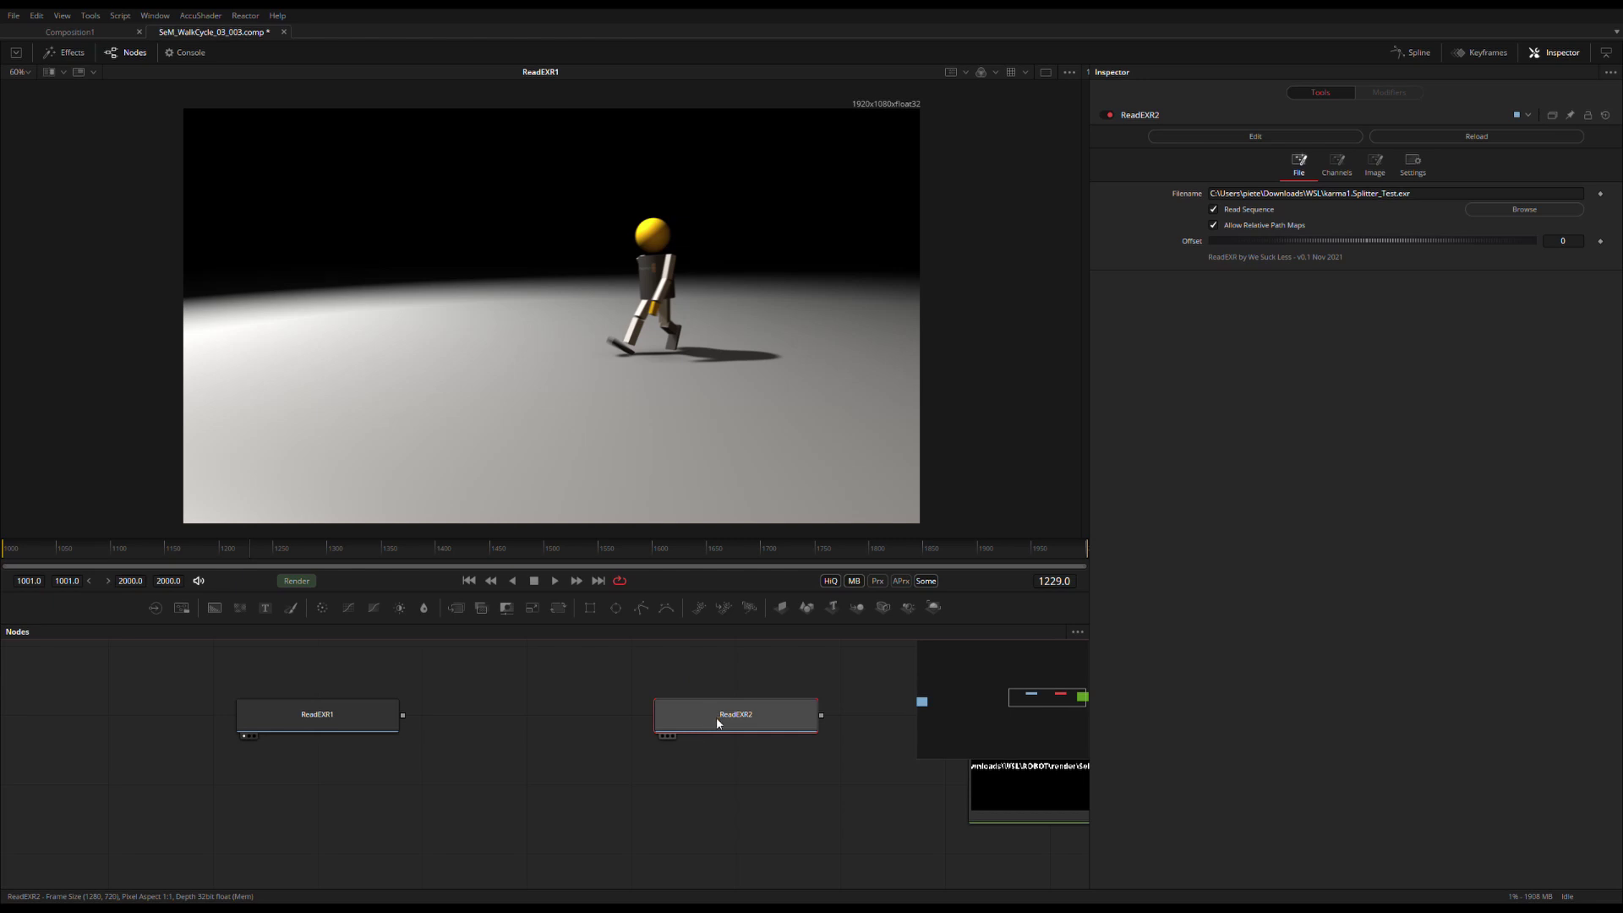
pyautogui.moveTo(717, 721); pyautogui.dragTo(678, 294)
pyautogui.moveTo(632, 450); pyautogui.dragTo(683, 550)
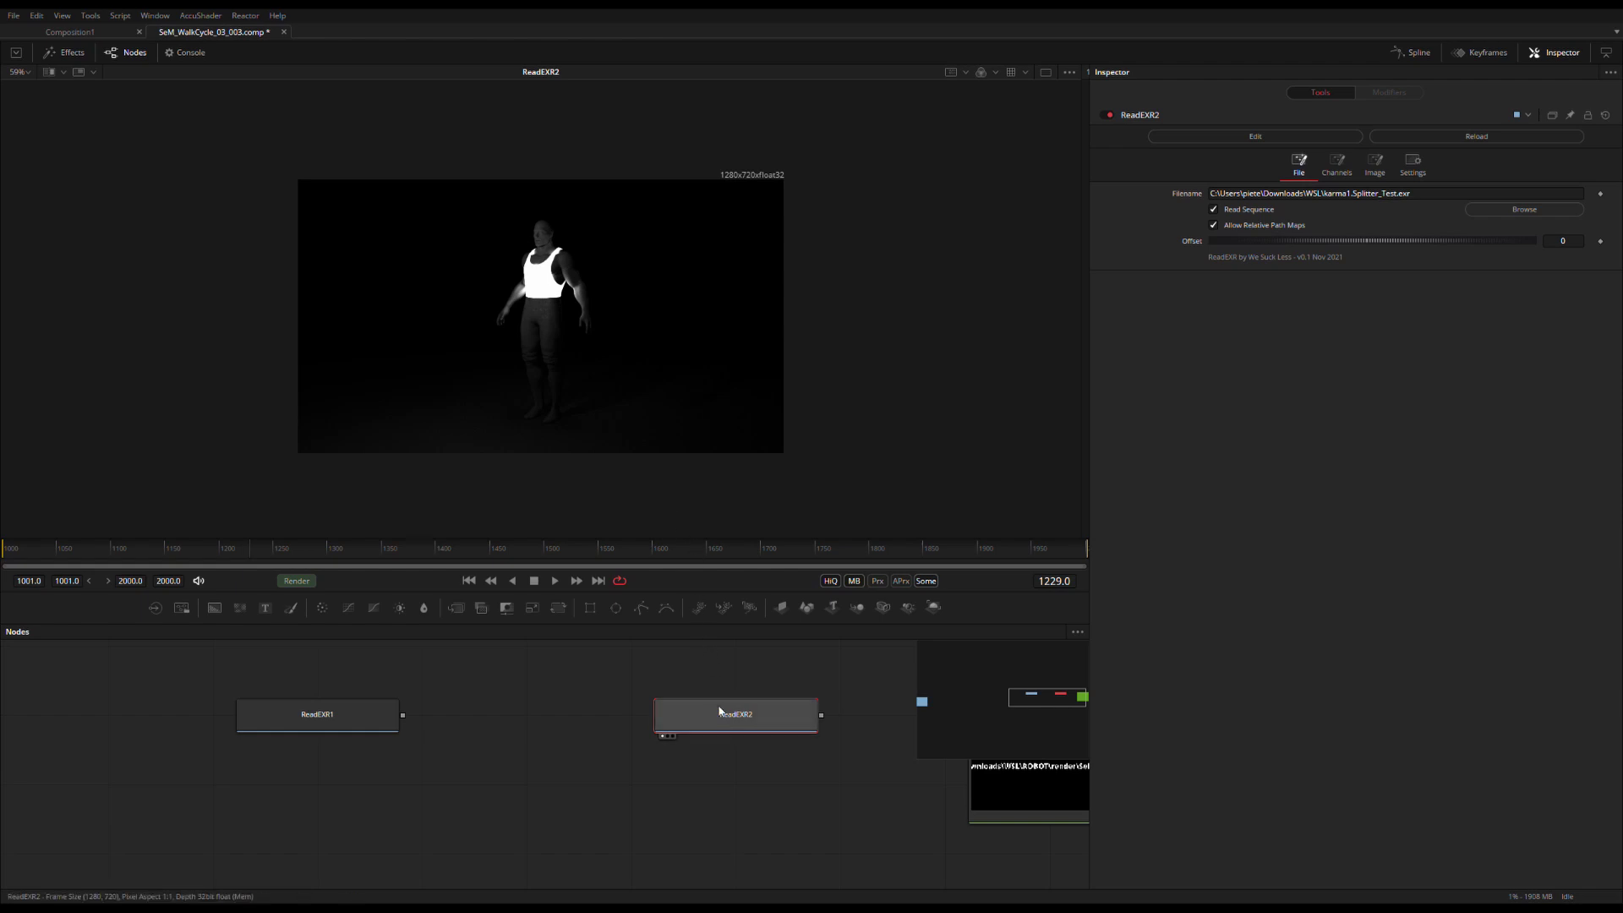
# Show ReadEXR2's channel settings and set its part to combinedemission.
pyautogui.click(1341, 170)
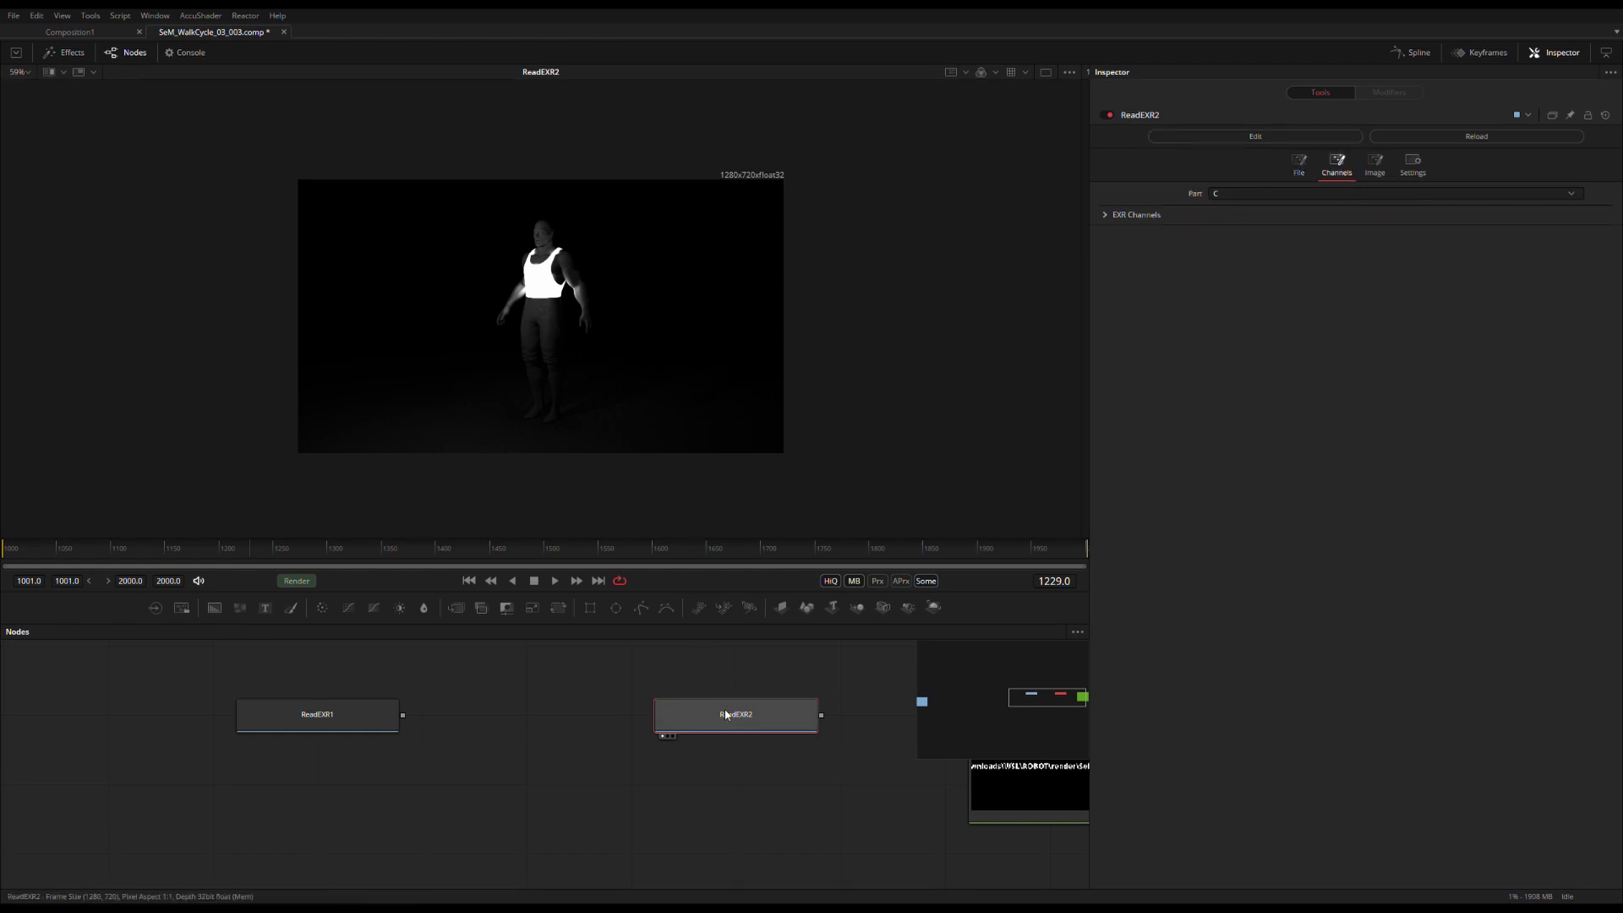
pyautogui.scroll(4, 591, 362)
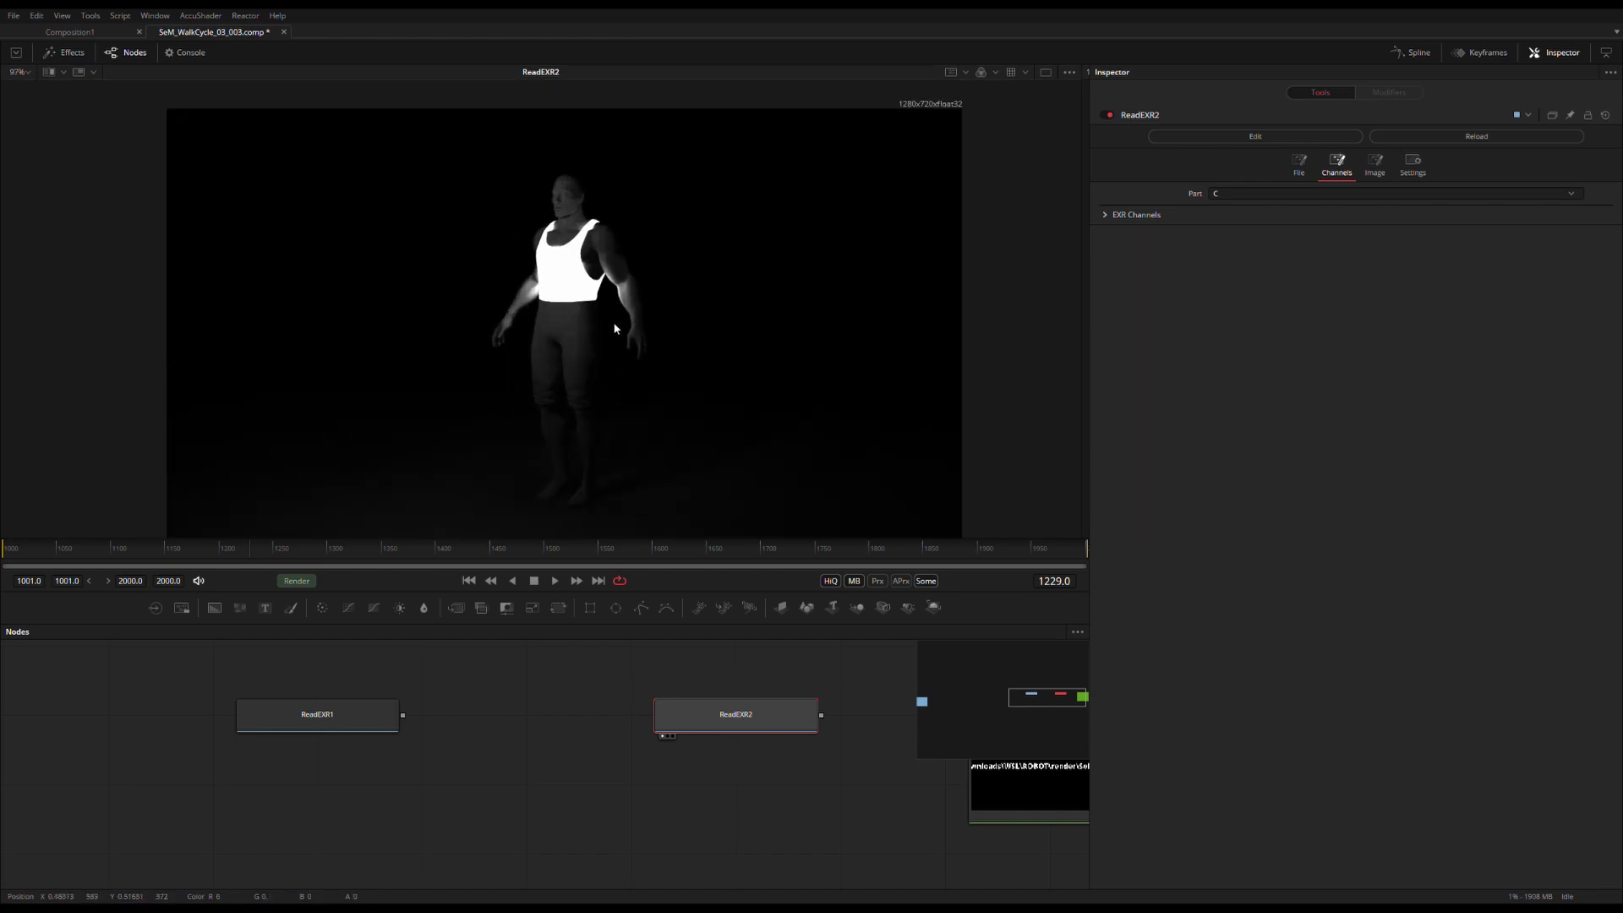
pyautogui.scroll(-1, 621, 339)
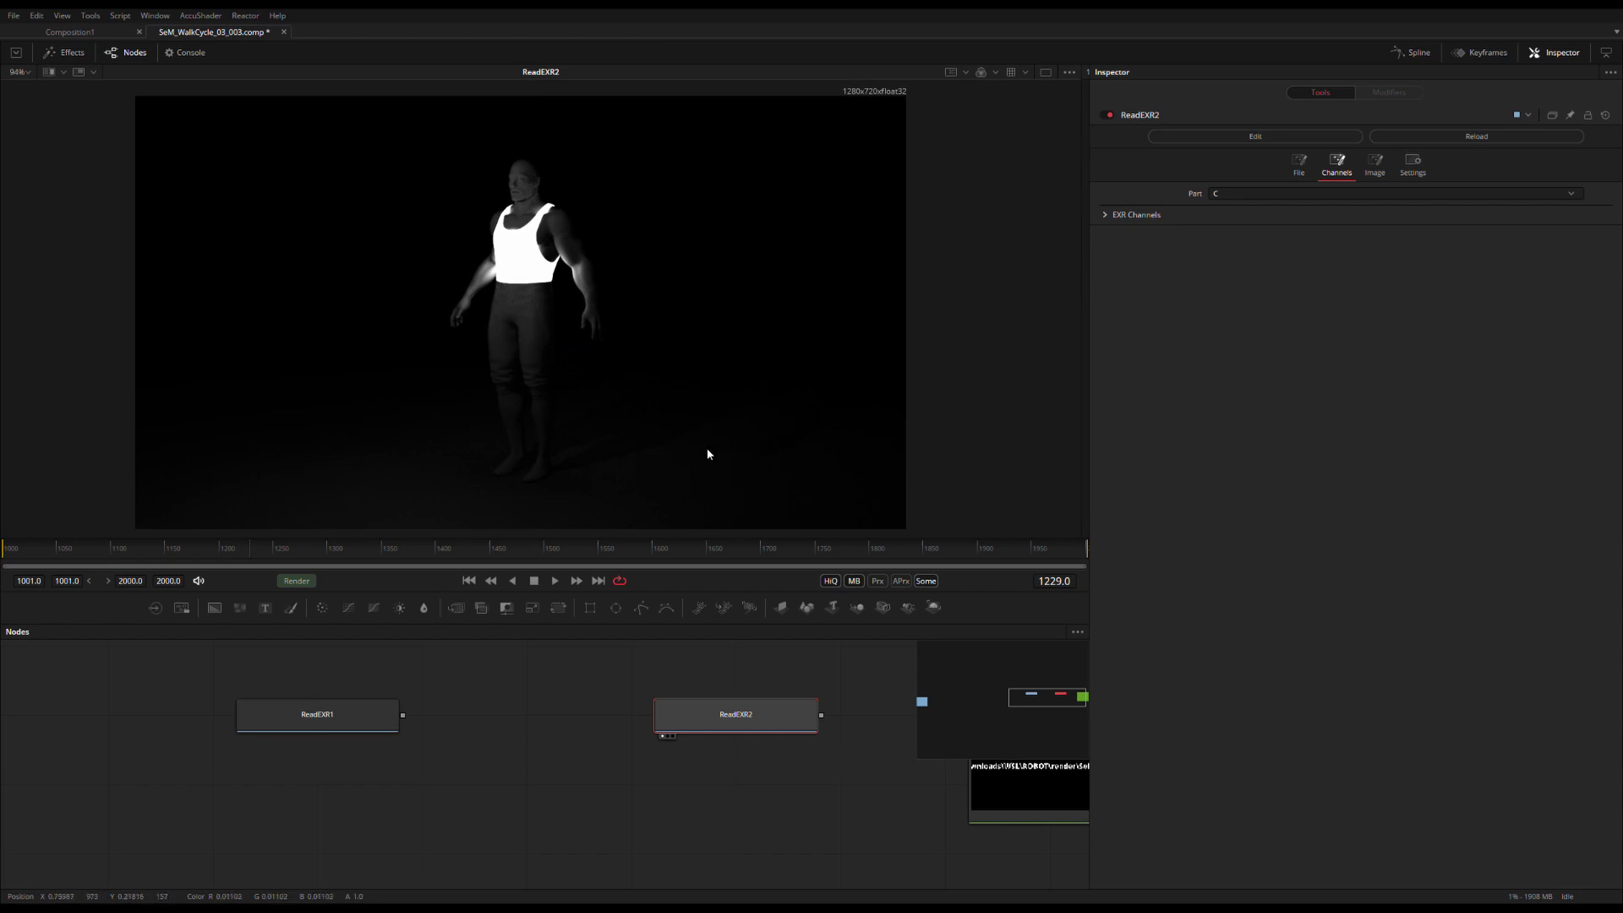
pyautogui.click(1240, 193)
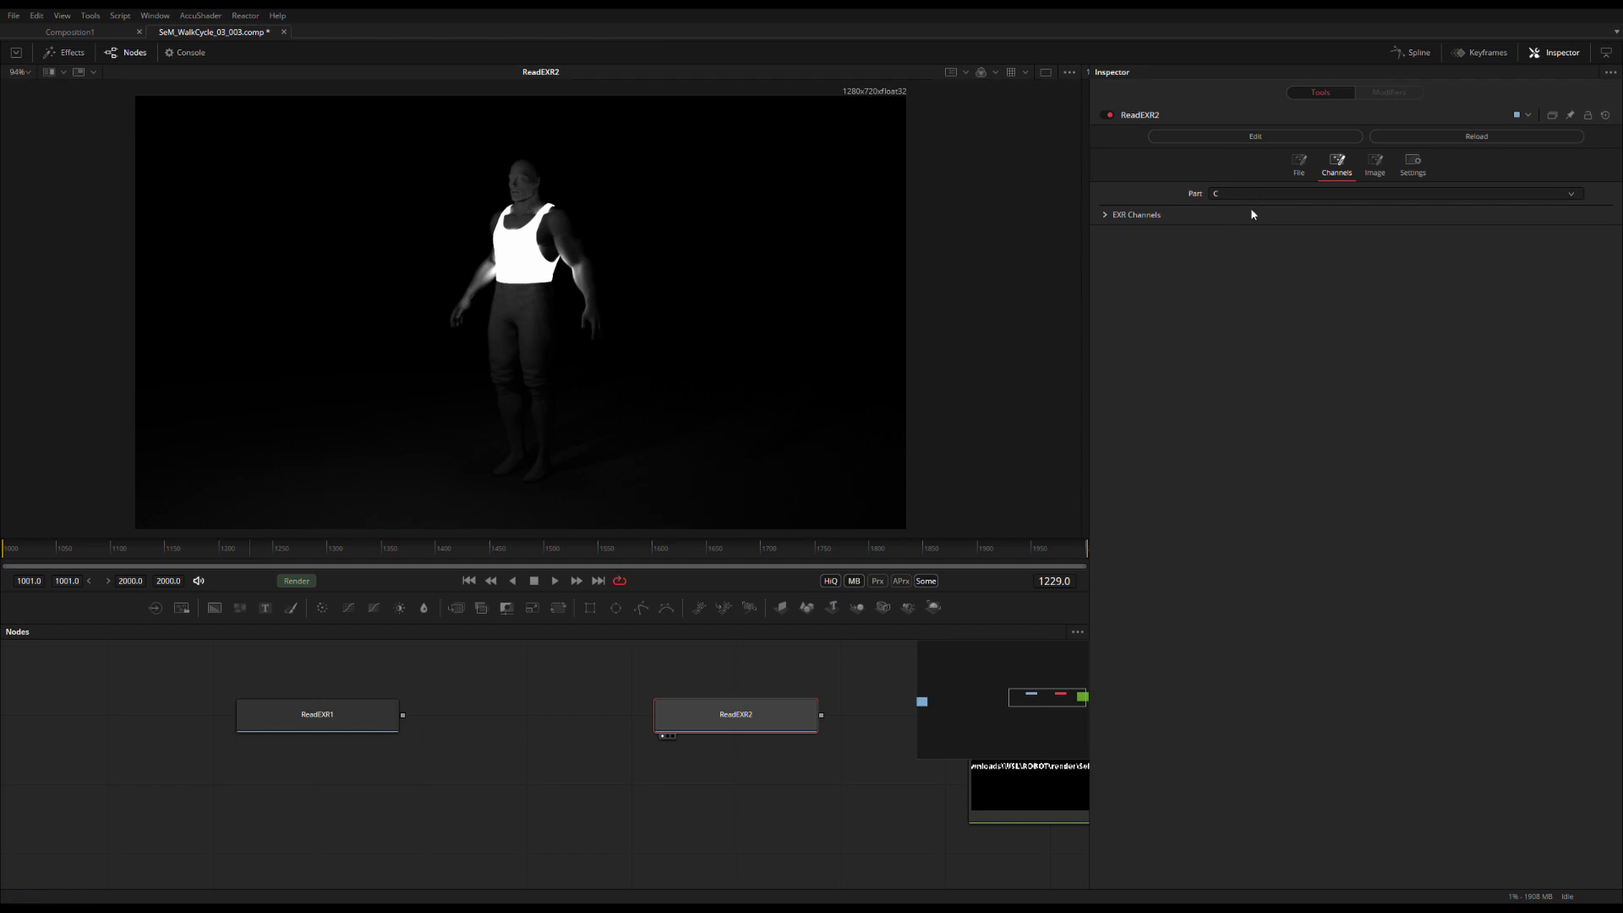
pyautogui.click(1250, 206)
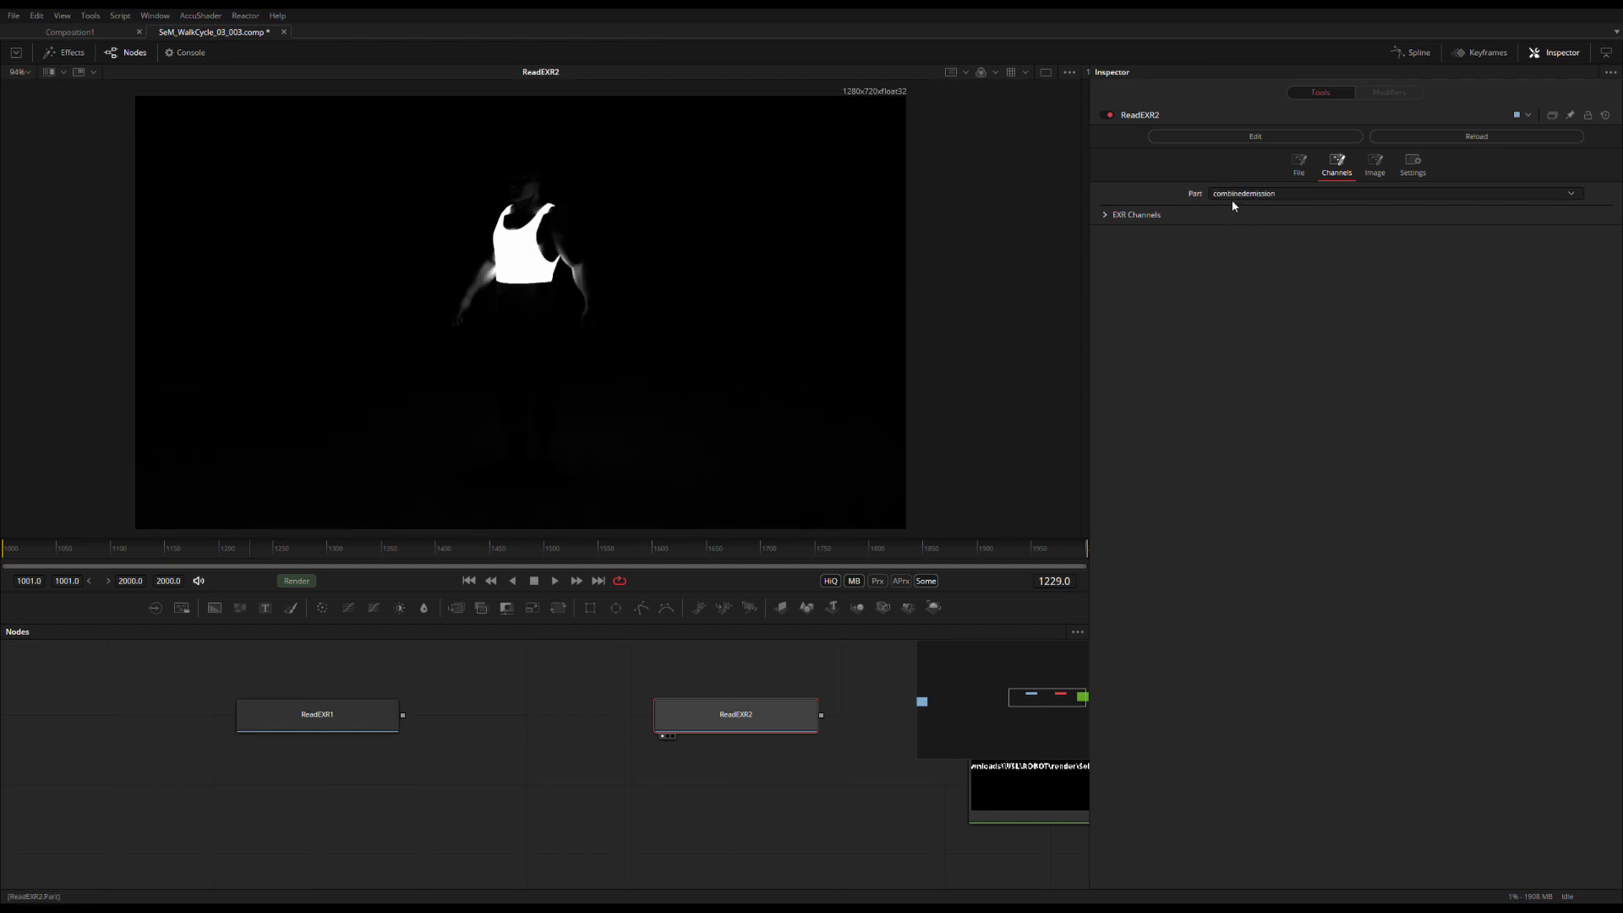
# Switch ReadEXR2's part back and forth between C and combinedemission, ending on C.
pyautogui.click(1255, 193)
pyautogui.click(1254, 205)
pyautogui.click(1255, 195)
pyautogui.click(1264, 171)
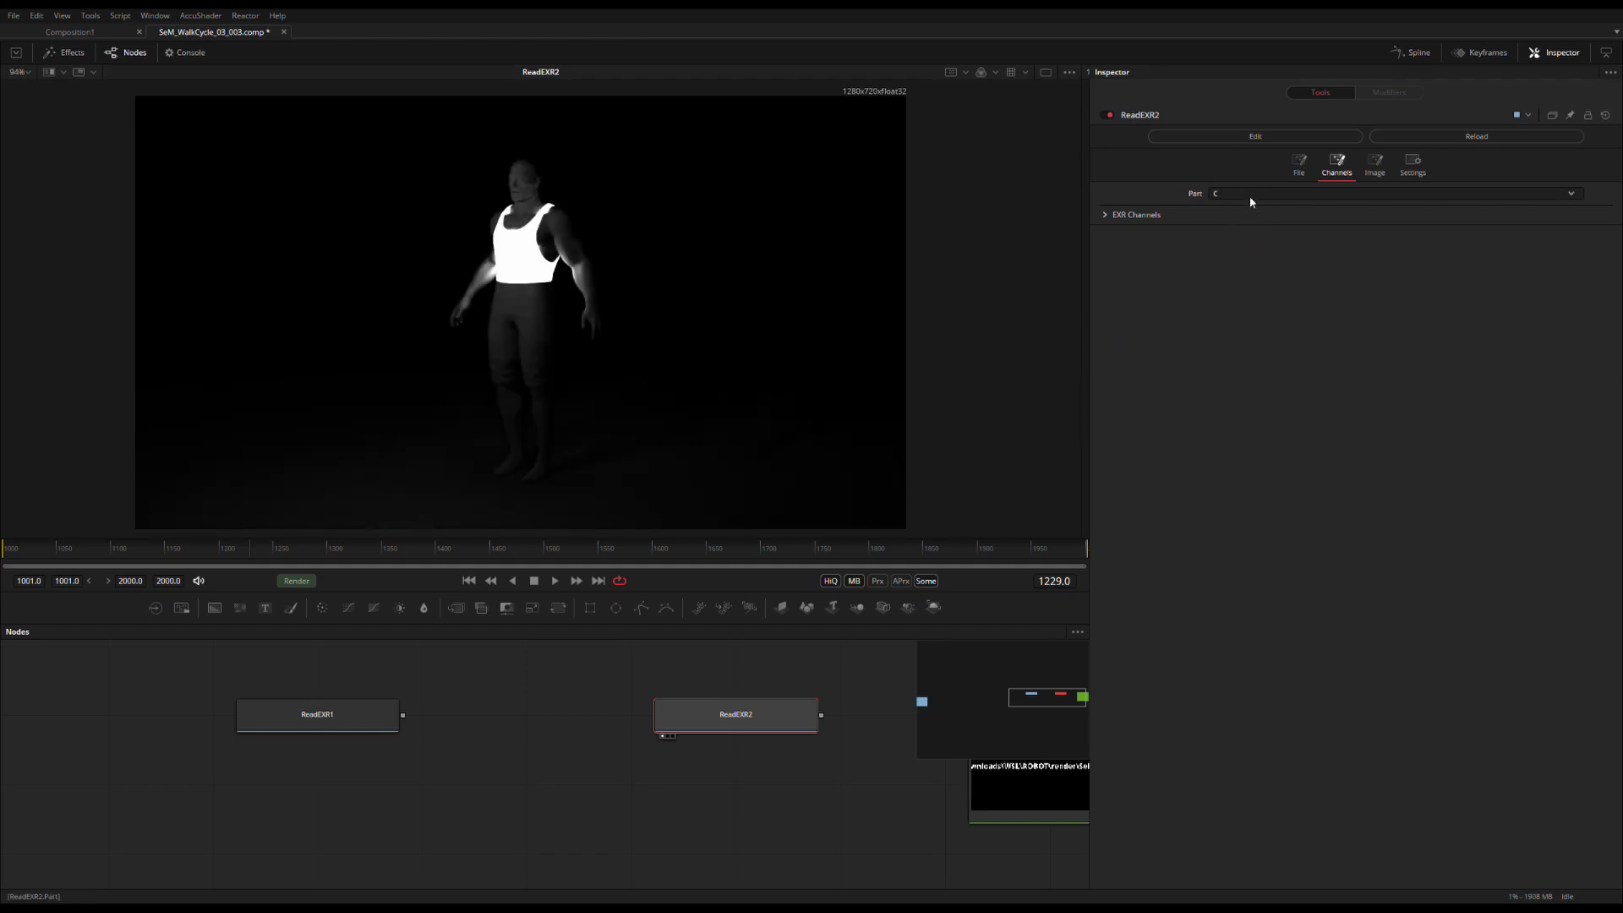
pyautogui.click(1250, 195)
pyautogui.click(1265, 210)
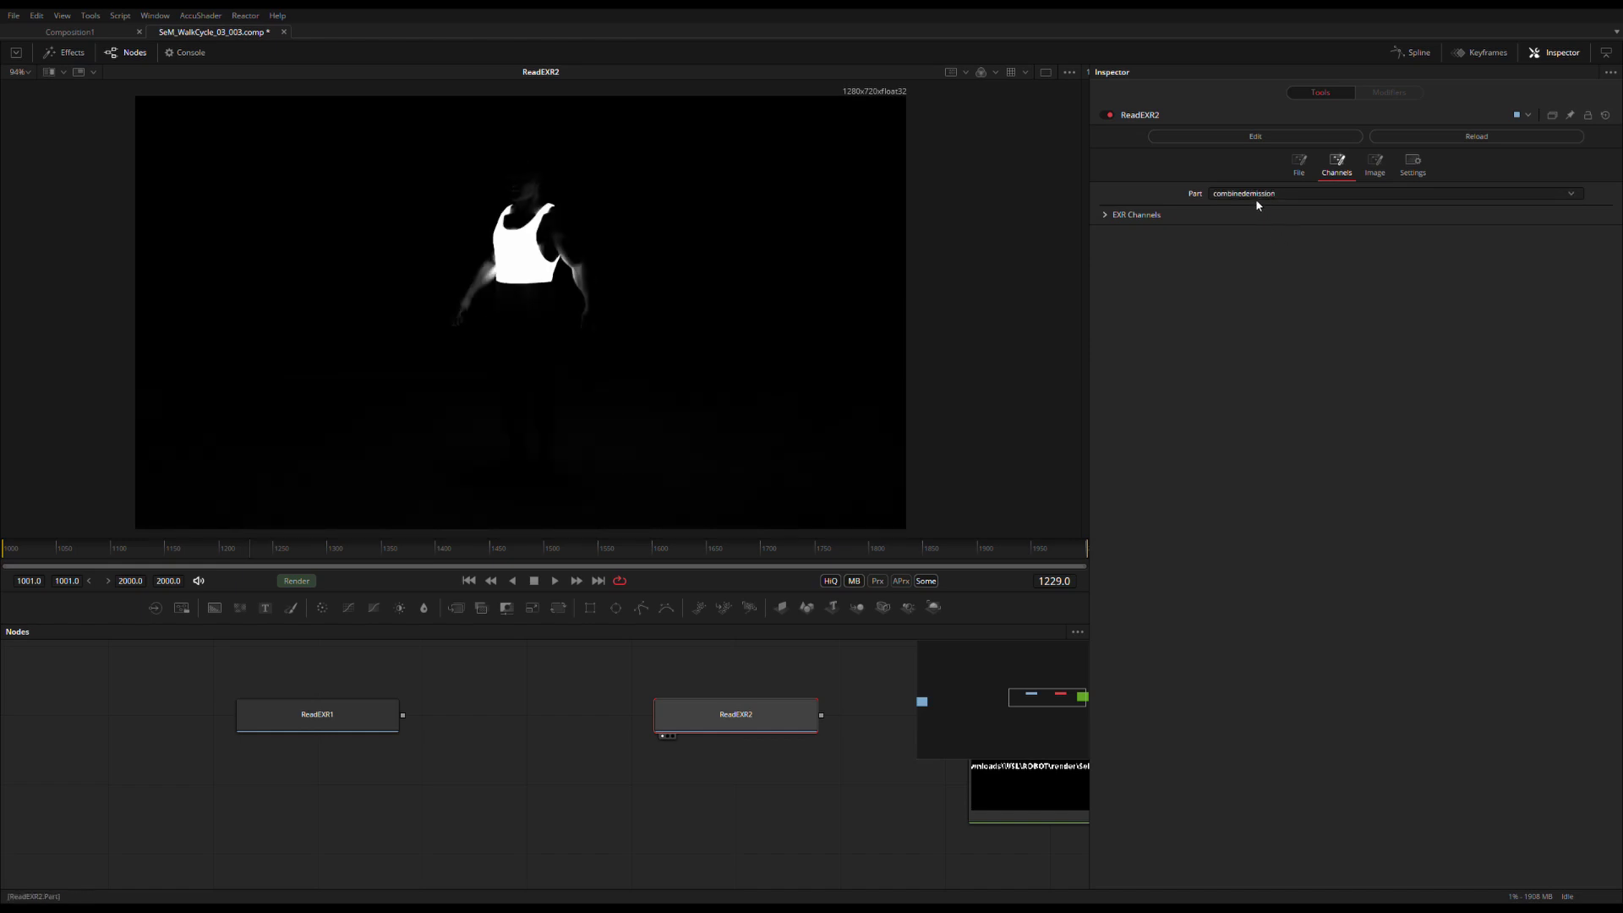
pyautogui.click(1258, 195)
pyautogui.click(1270, 173)
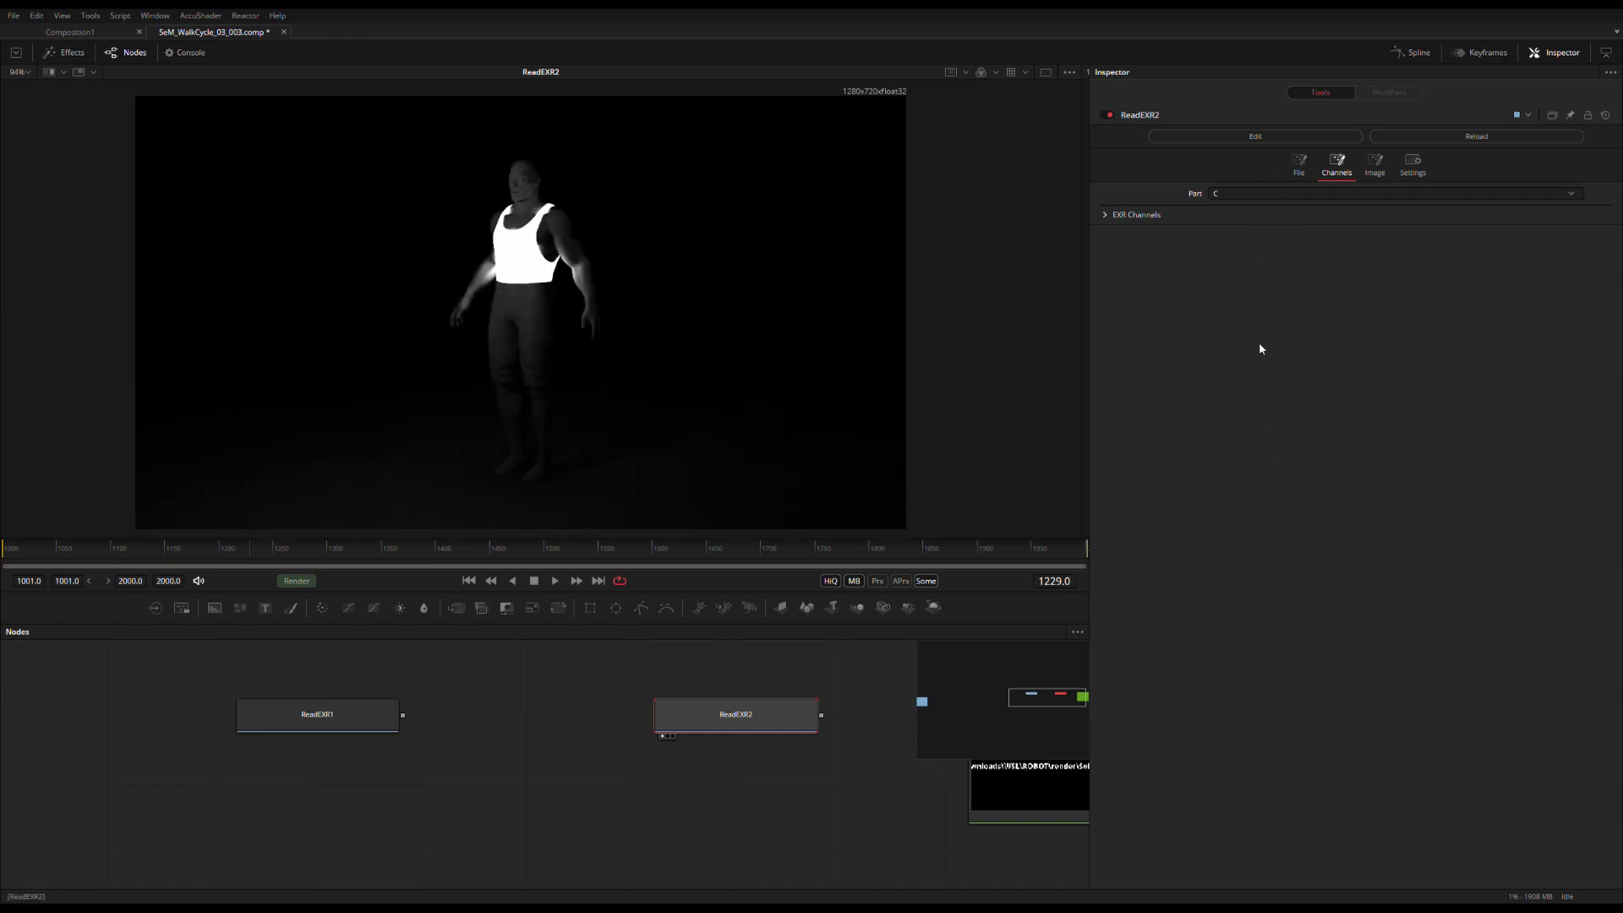
# Set ReadEXR2's part to combineddiffuse.
pyautogui.click(1260, 195)
pyautogui.click(1276, 212)
pyautogui.click(1280, 196)
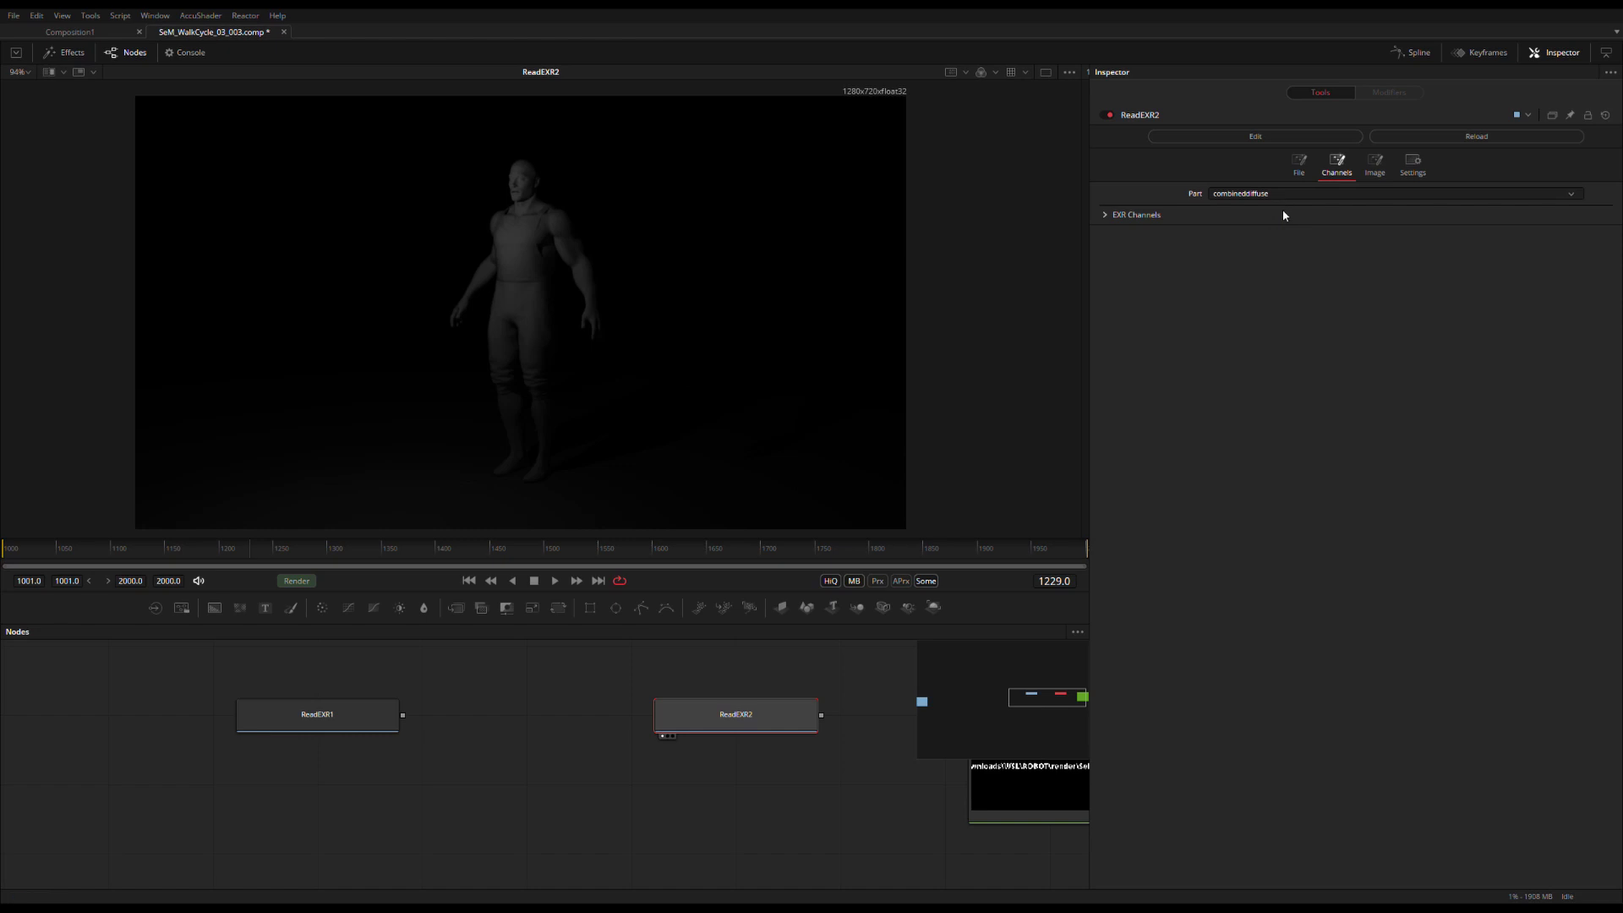
pyautogui.click(1281, 210)
pyautogui.click(1269, 193)
pyautogui.click(1280, 180)
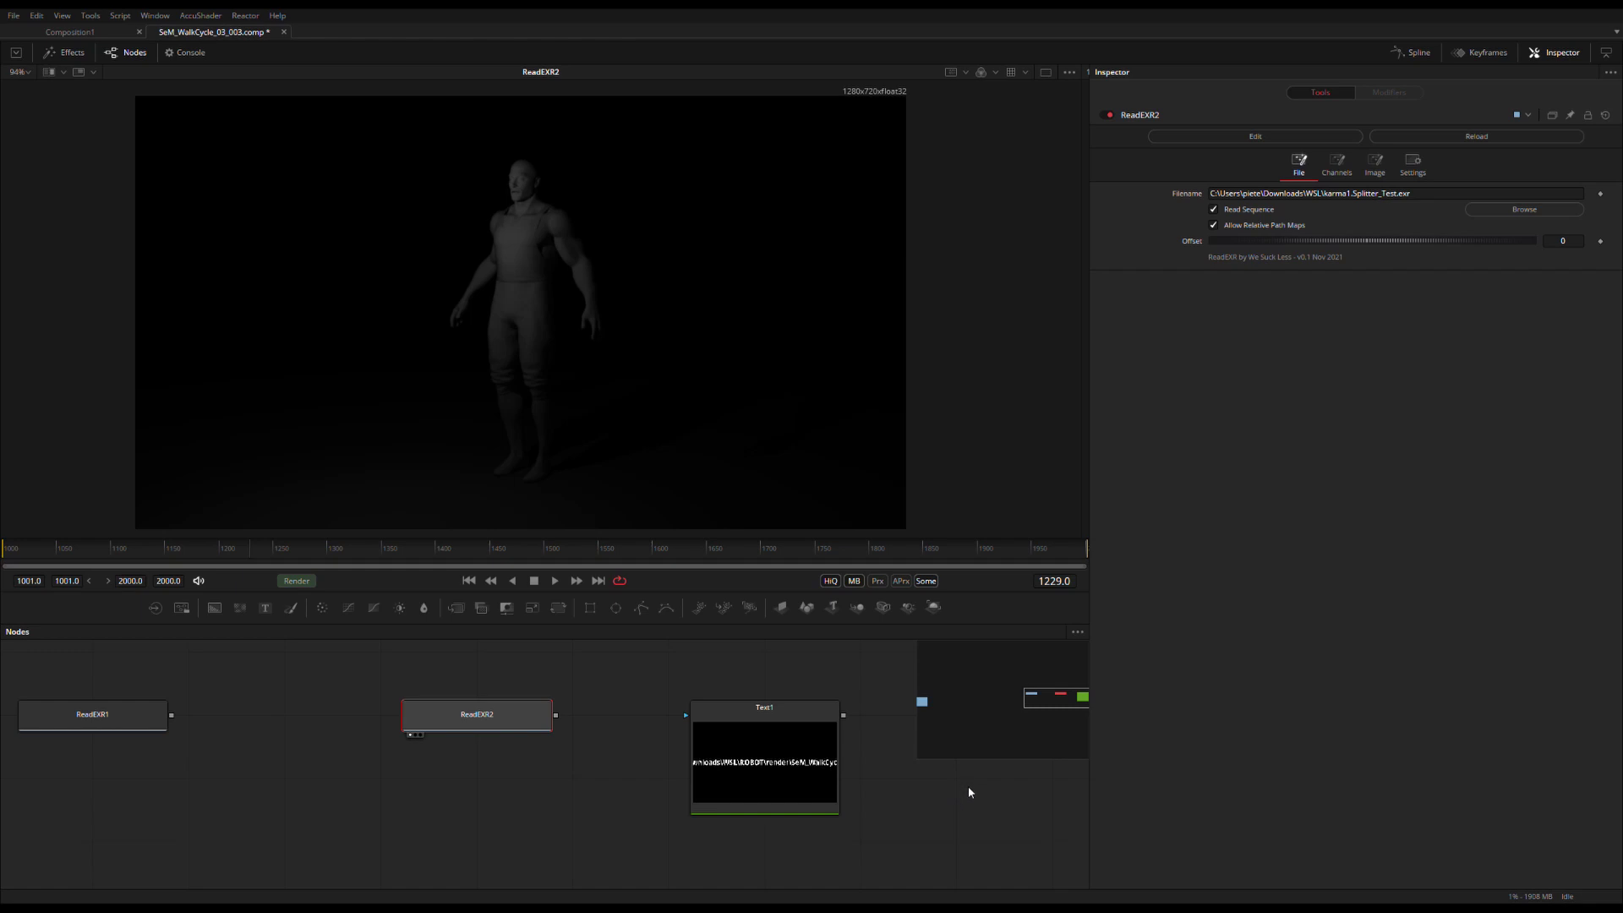
# Display the ReadEXR1 node in the viewer with its whole image in view.
pyautogui.moveTo(517, 829); pyautogui.dragTo(751, 805)
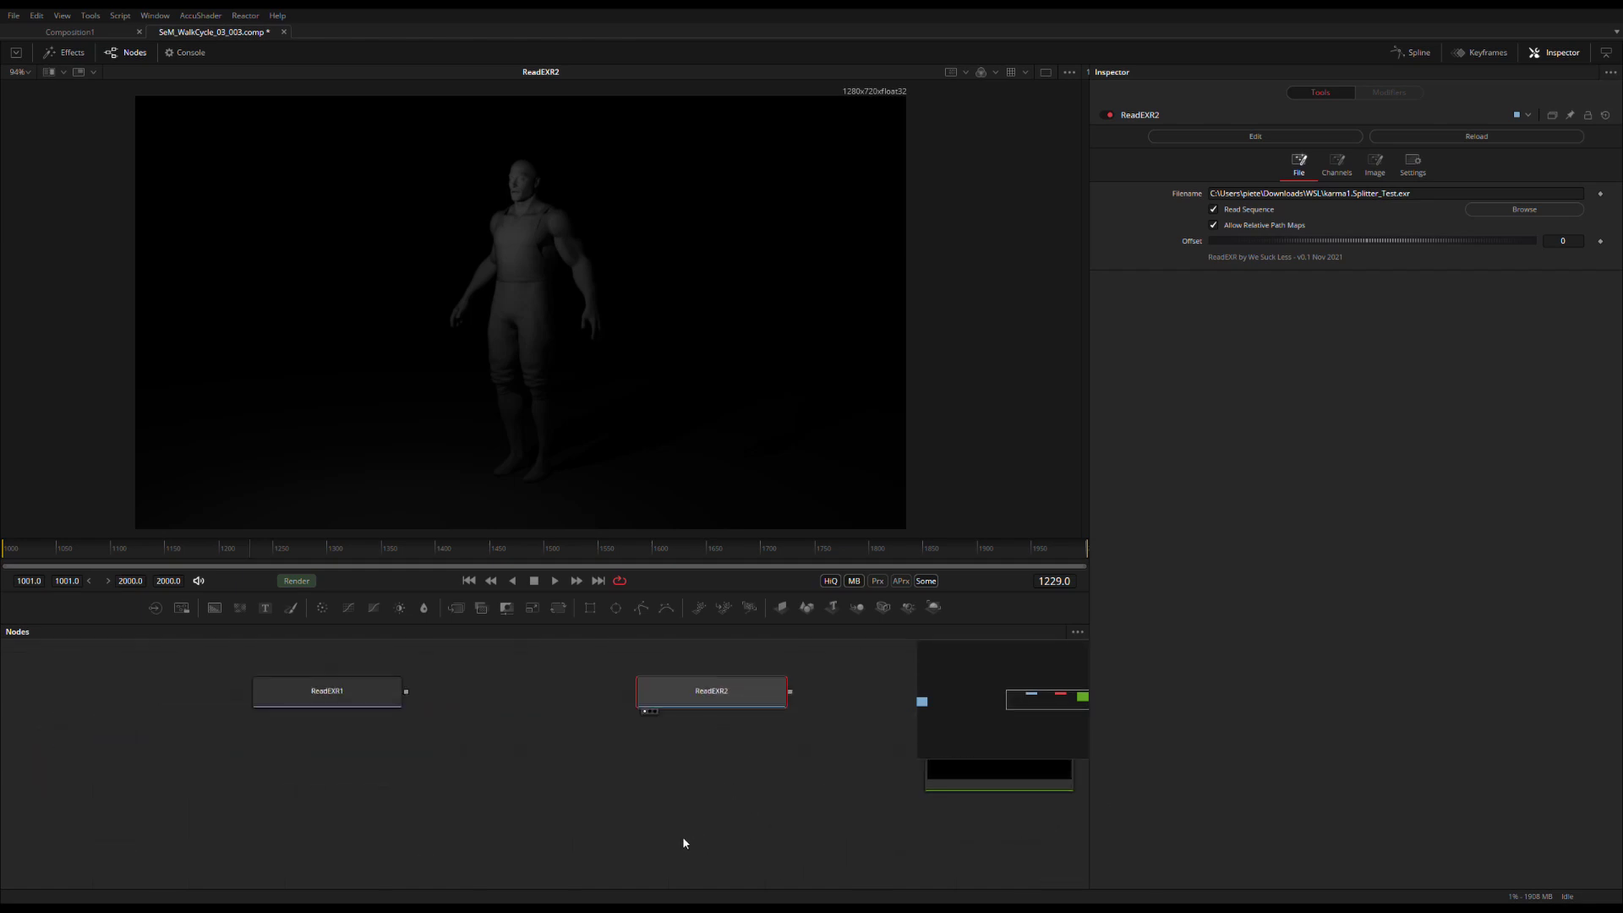
pyautogui.moveTo(704, 747); pyautogui.dragTo(675, 777)
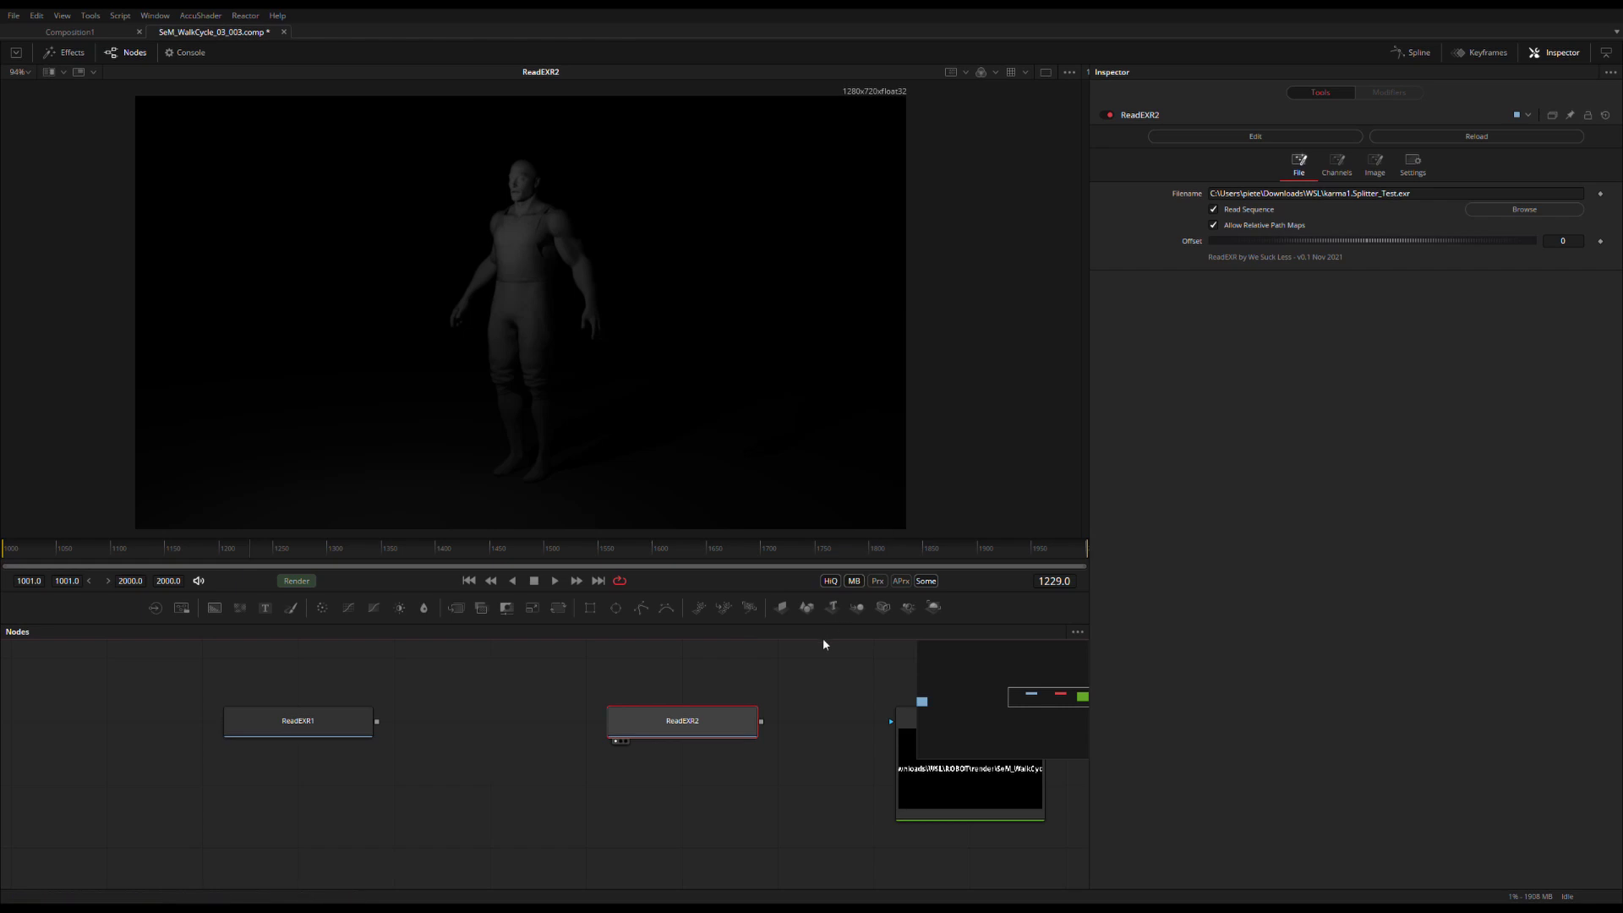
pyautogui.click(328, 729)
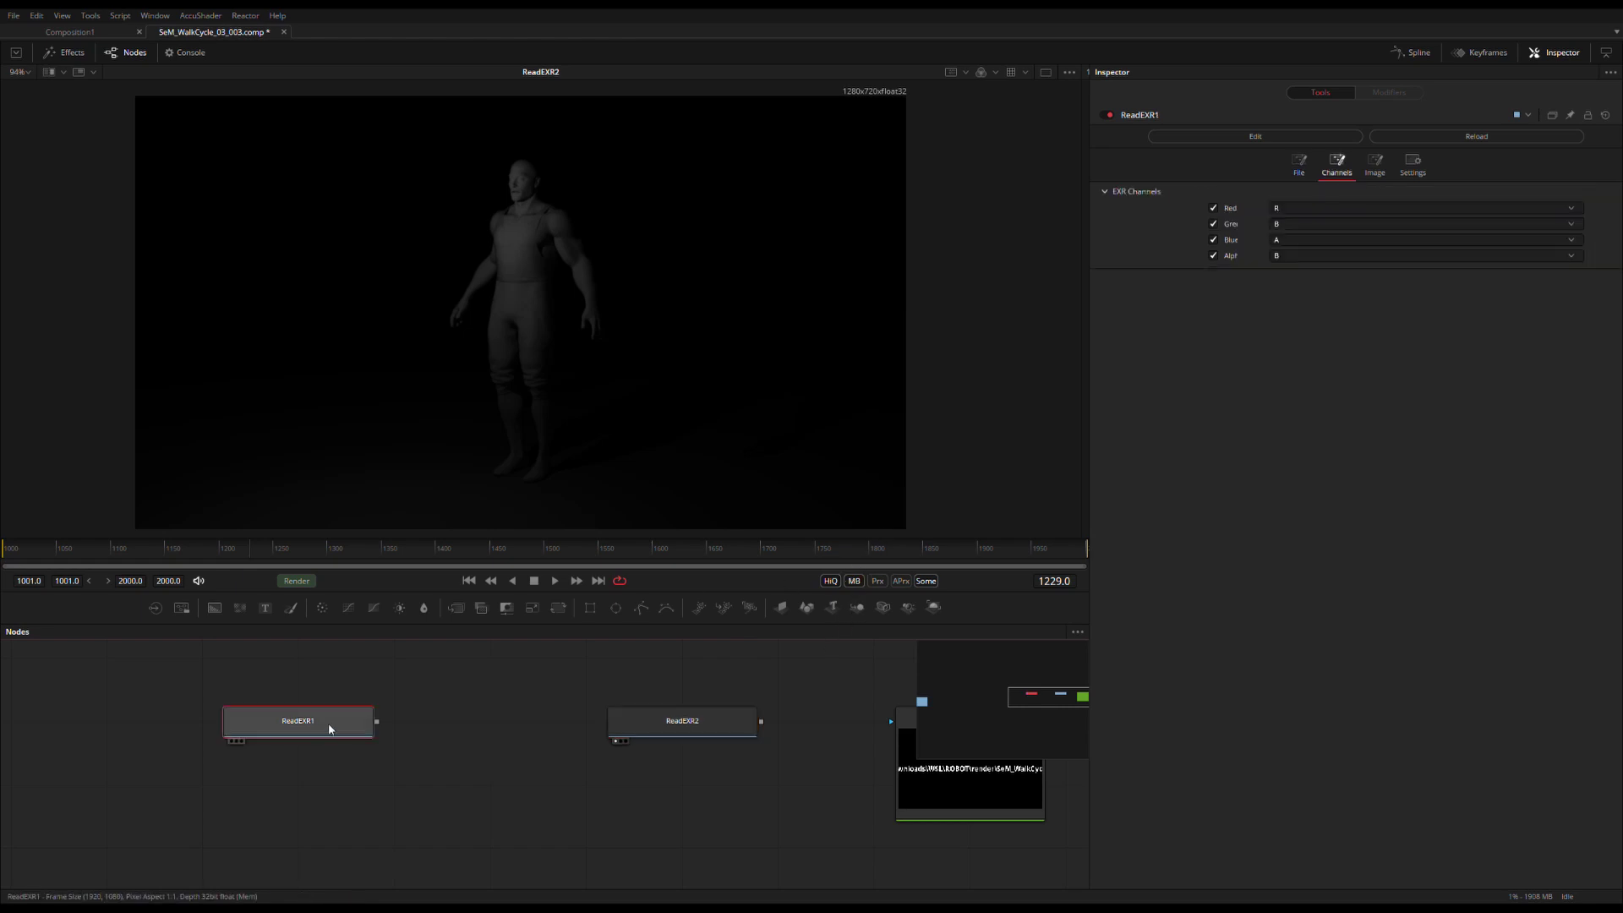
pyautogui.press('1')
pyautogui.scroll(-5, 659, 329)
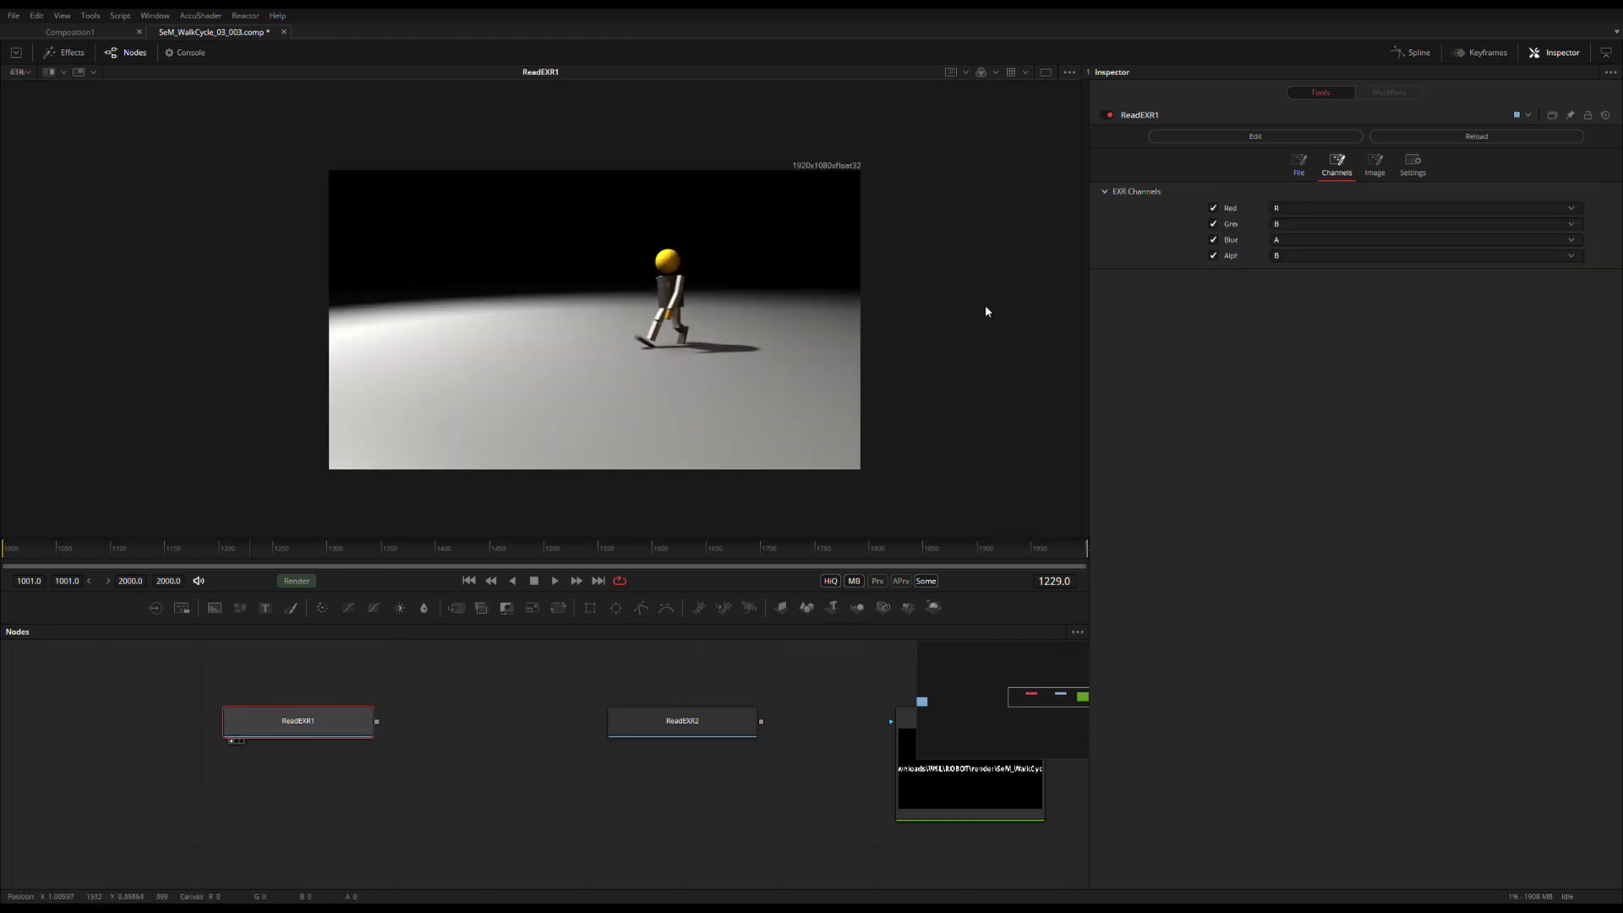
# Try replacing SeM_WalkCycle_03_003 in ReadEXR1's filename with ${COMP}, and scrub the timeline to frame 1236.
pyautogui.click(1299, 163)
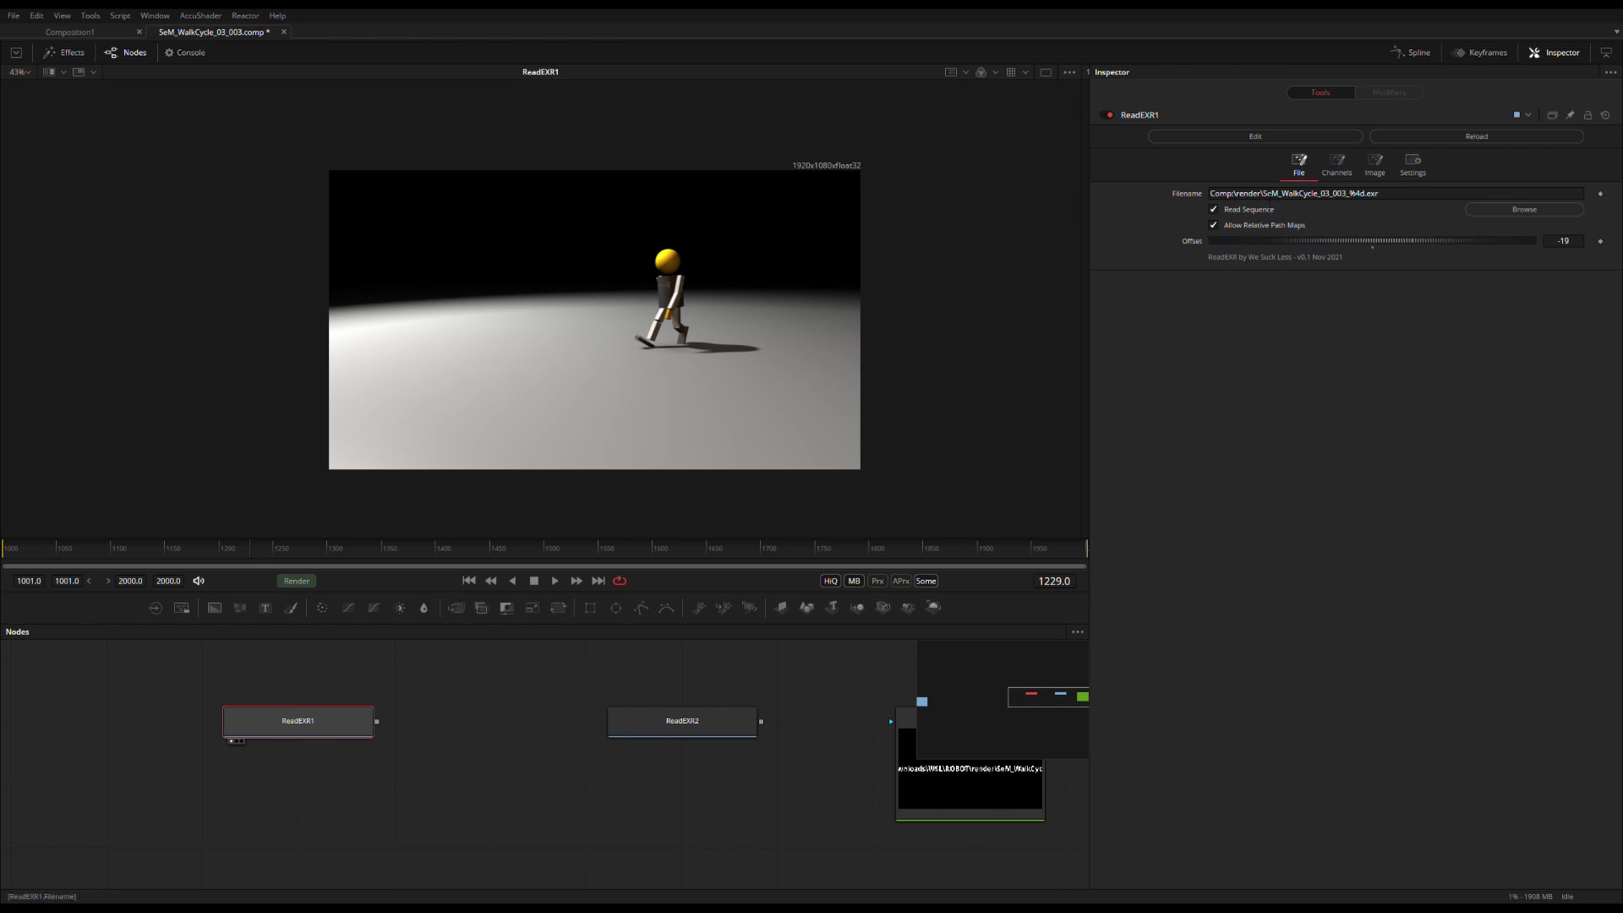
pyautogui.moveTo(1264, 194); pyautogui.dragTo(1346, 194)
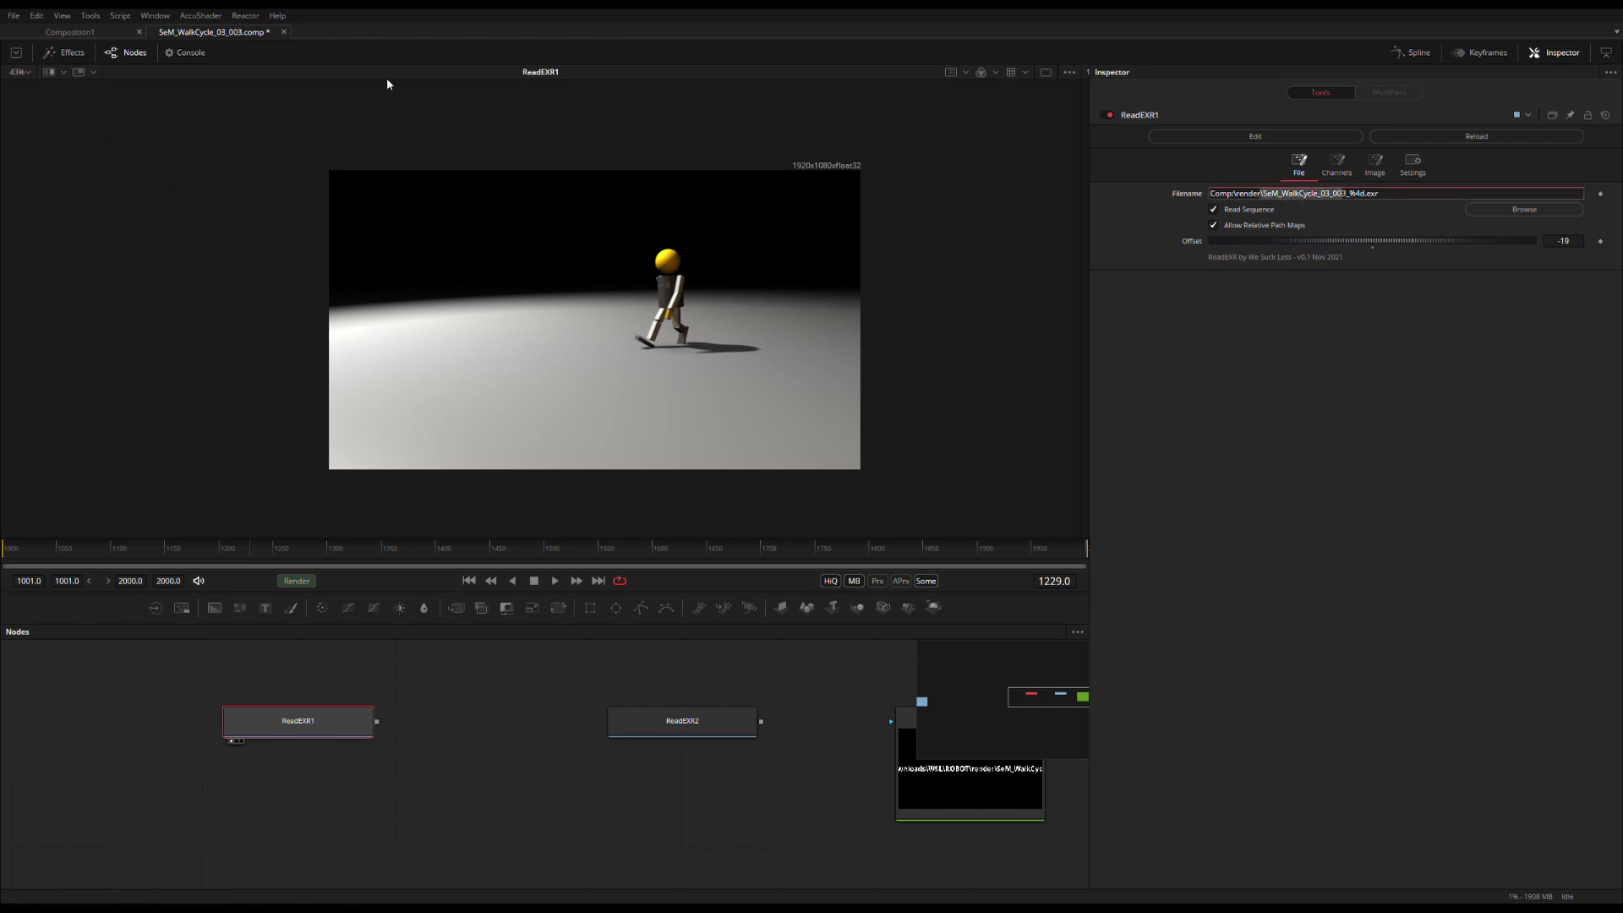
pyautogui.click(1311, 193)
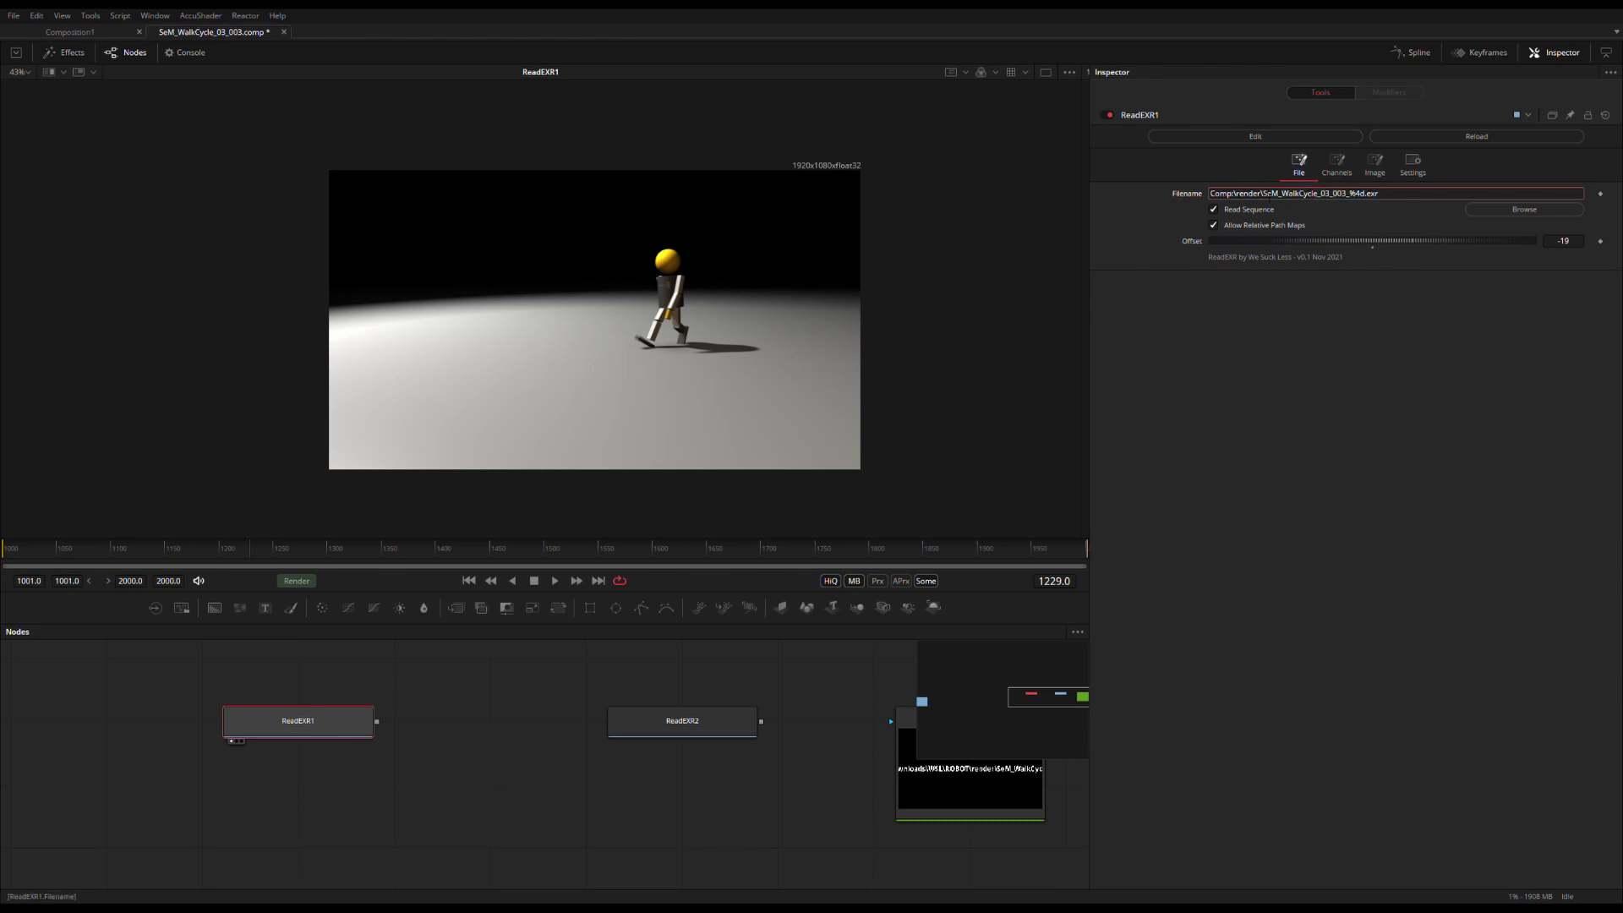
pyautogui.moveTo(1263, 193); pyautogui.dragTo(1352, 194)
pyautogui.write('$')
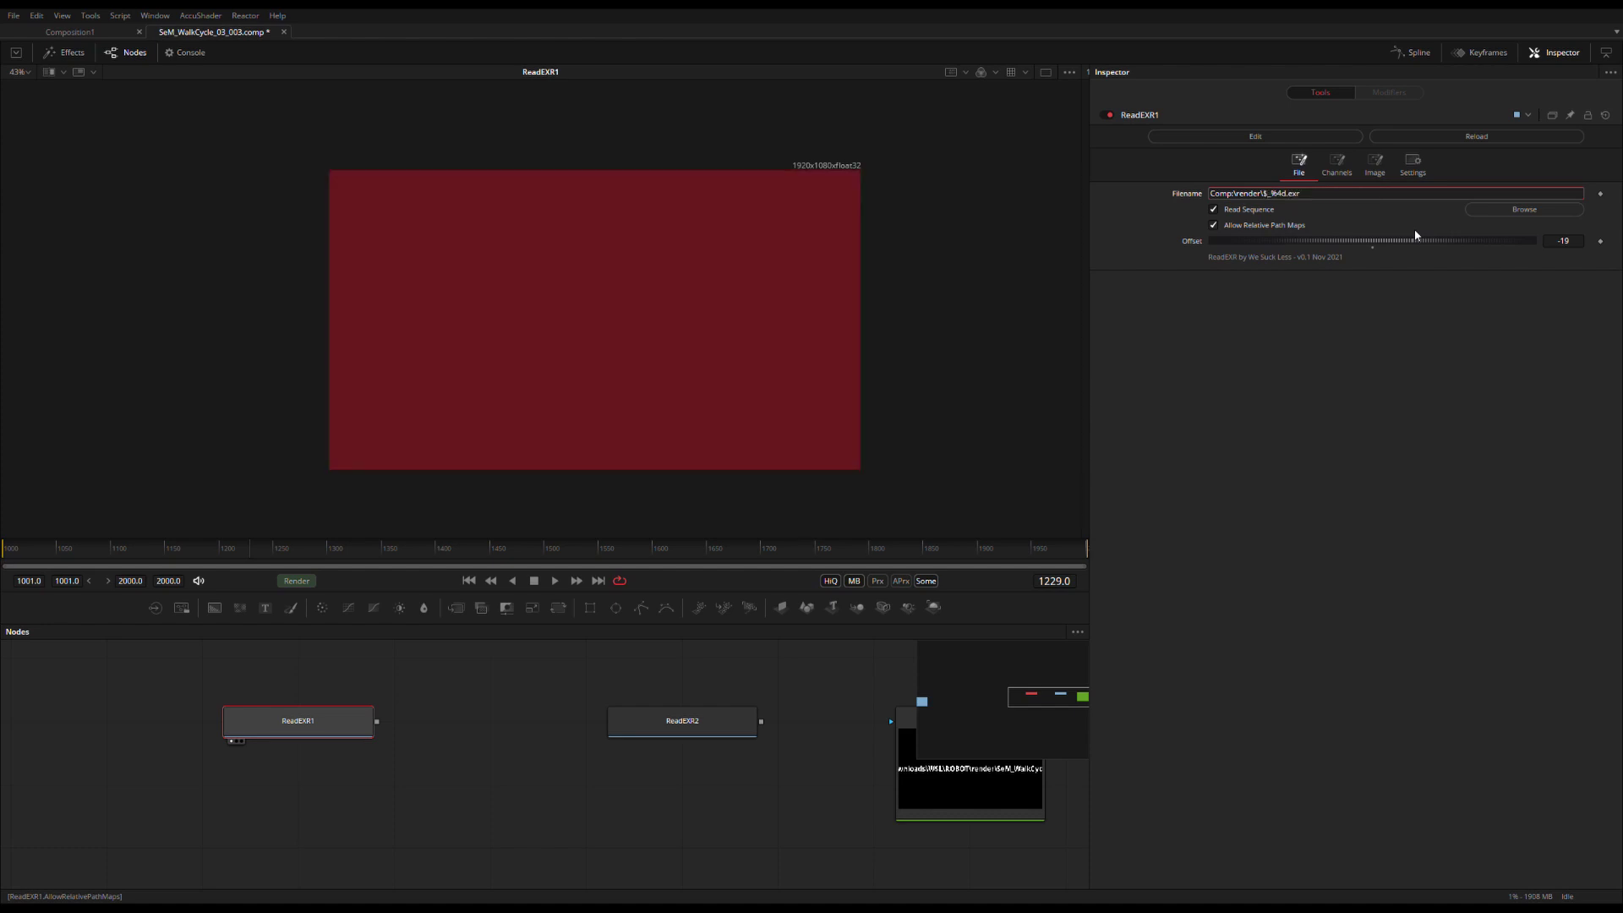
pyautogui.write('(')
pyautogui.write('COMP')
pyautogui.write('}')
pyautogui.press('Return')
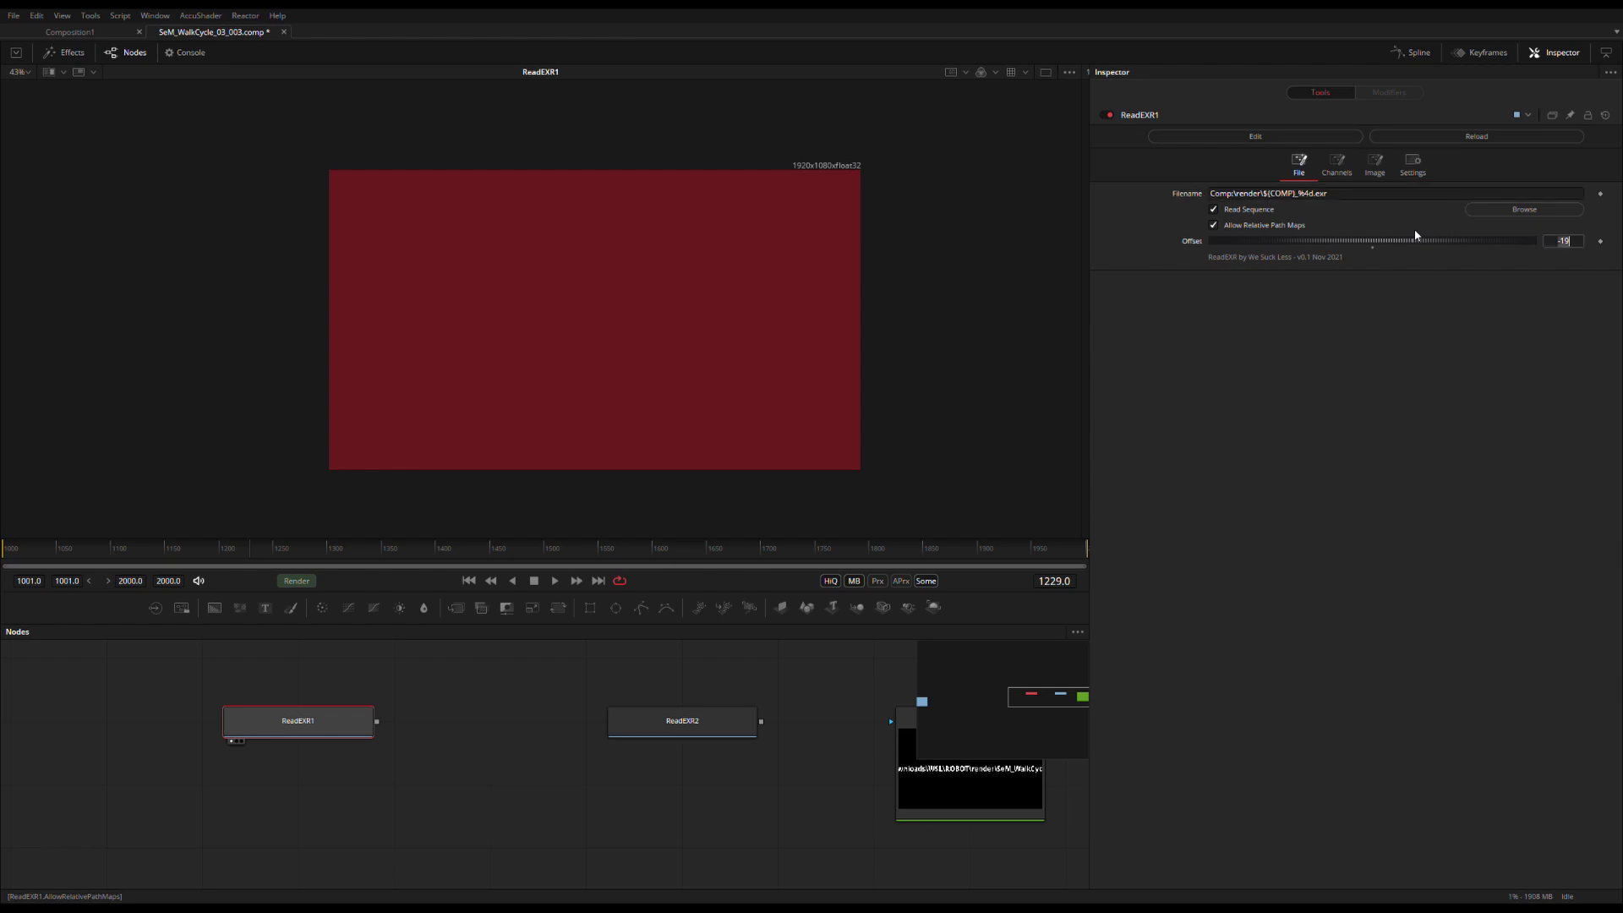
pyautogui.moveTo(232, 545); pyautogui.dragTo(258, 548)
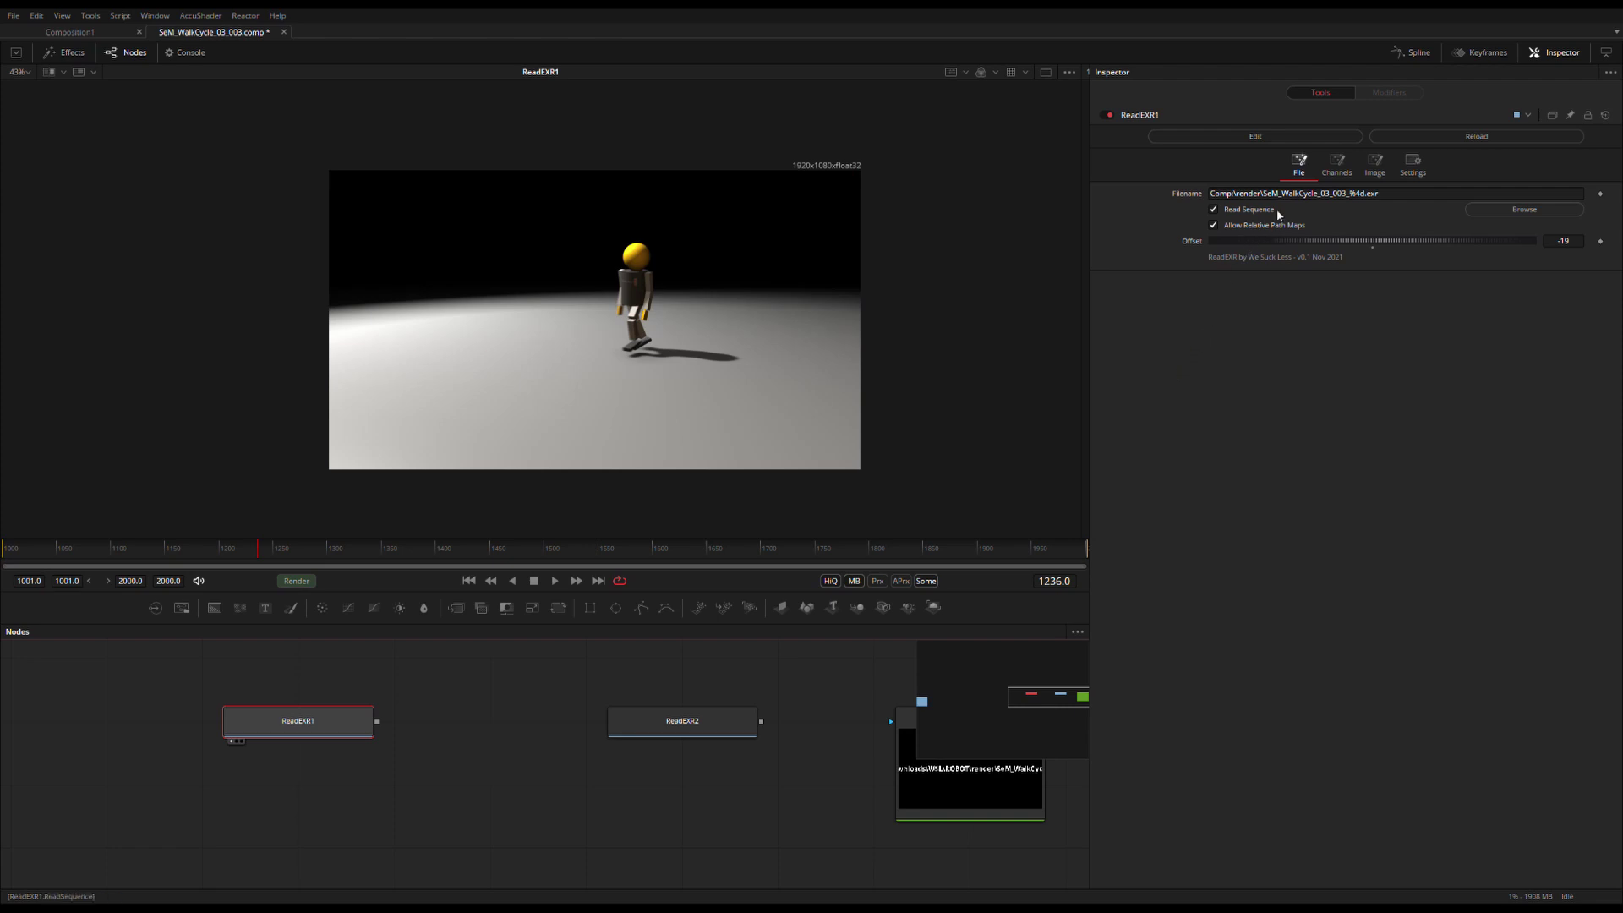
# Replace SeM_WalkCycle_03_003 in ReadEXR1's filename with the ${COMP} variable and scrub the timeline to frame 1240.
pyautogui.moveTo(1264, 194); pyautogui.dragTo(1350, 203)
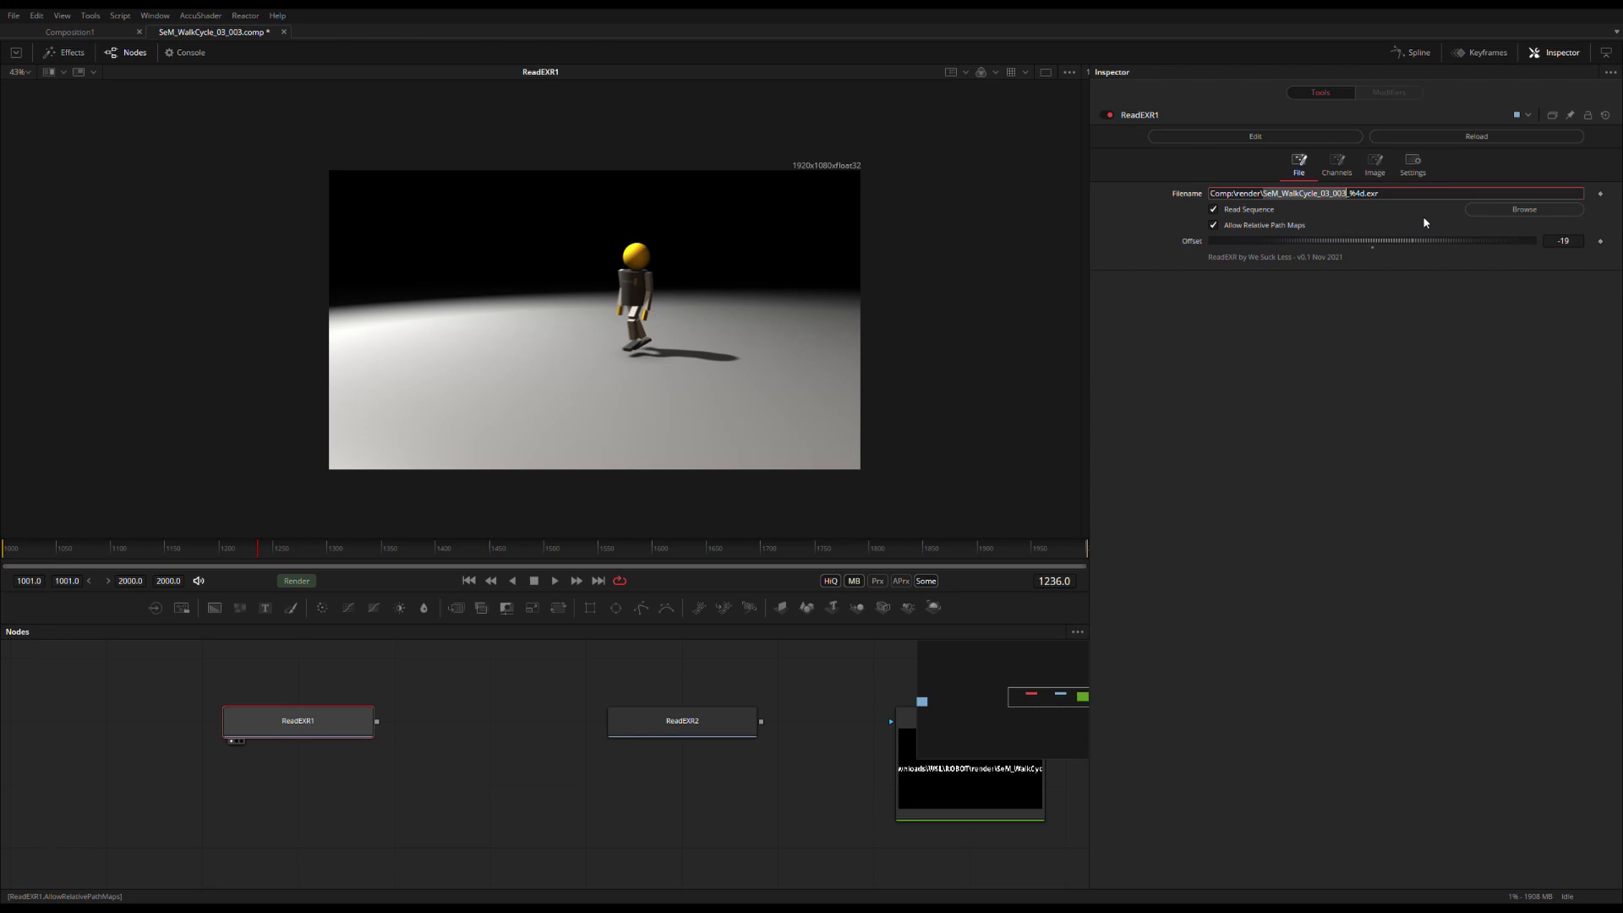
pyautogui.write('$')
pyautogui.write('{COM')
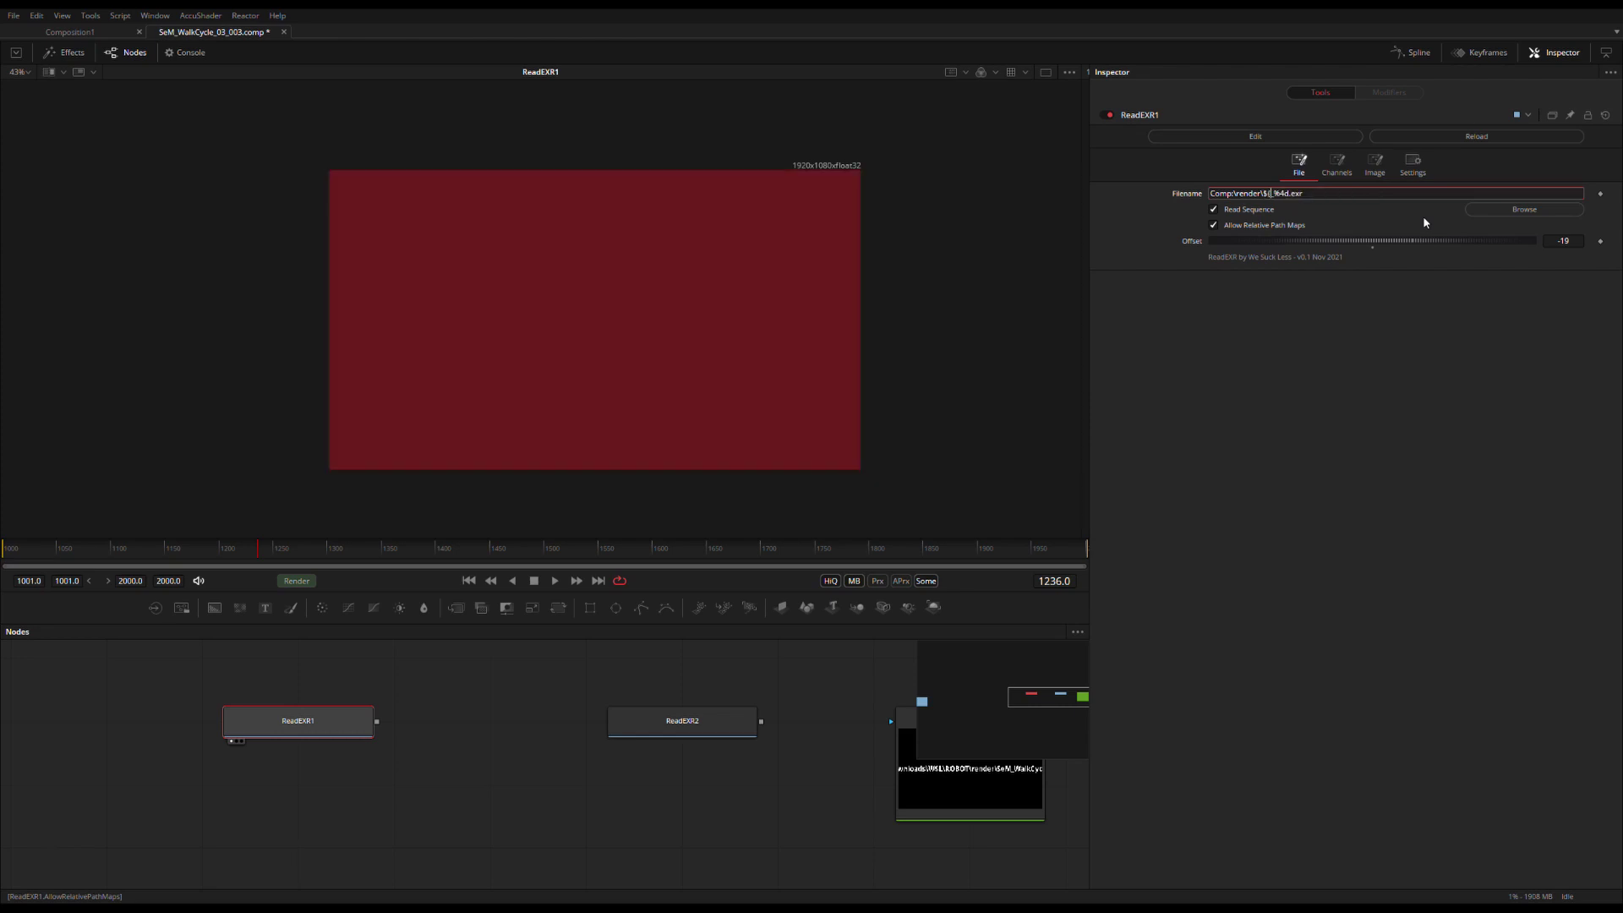
pyautogui.write('P}')
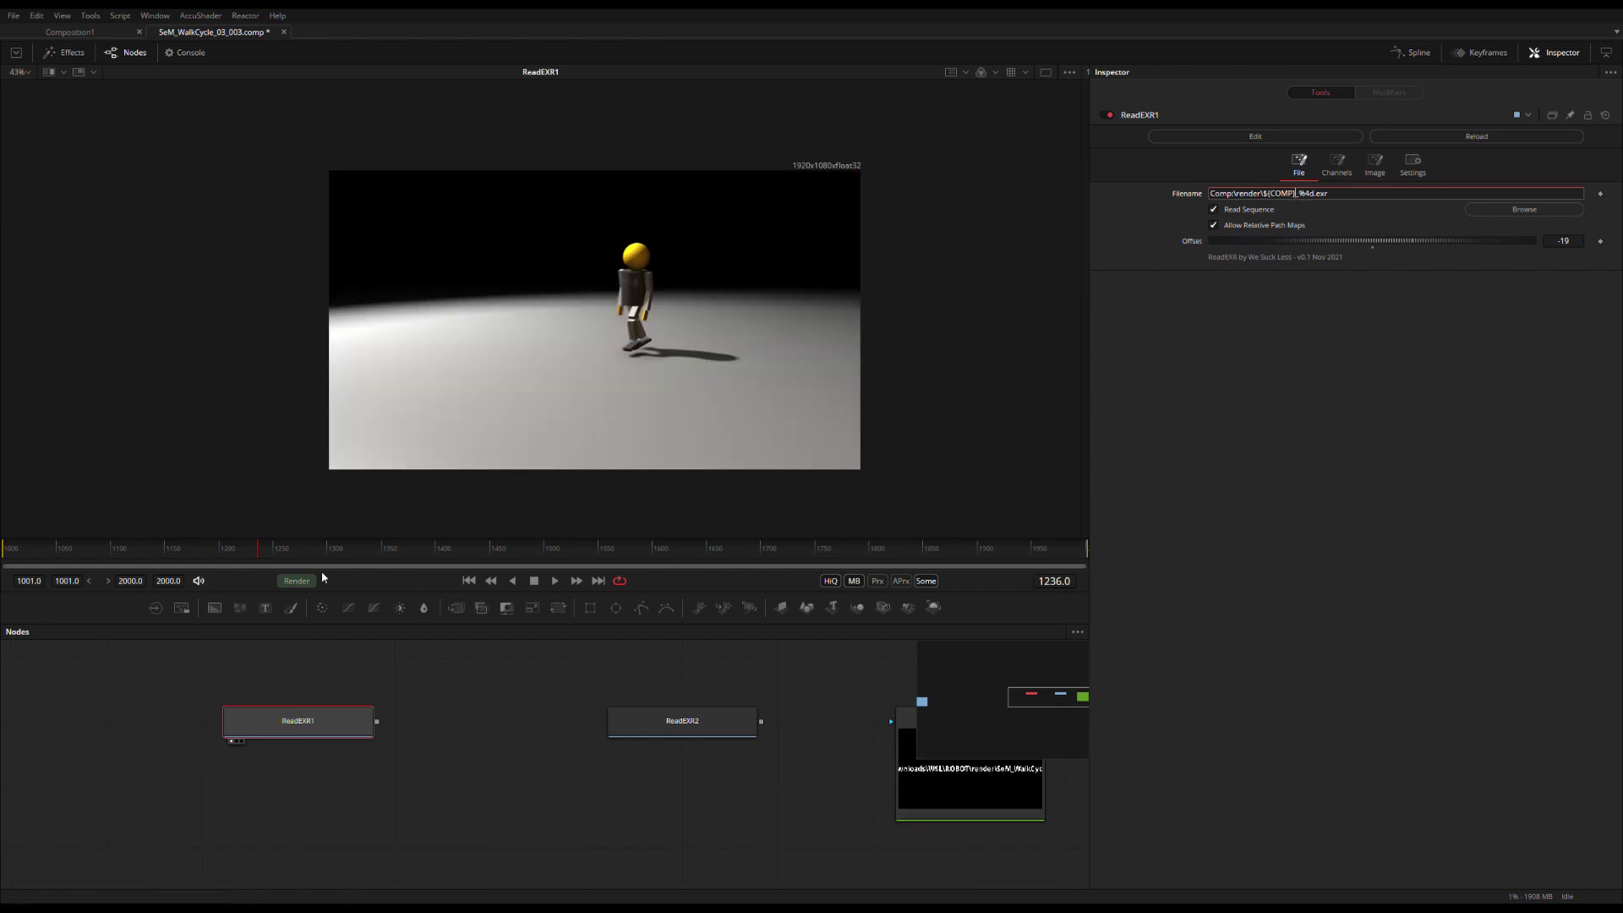
pyautogui.click(281, 553)
pyautogui.moveTo(281, 554)
pyautogui.mouseDown()
pyautogui.moveTo(243, 555)
pyautogui.moveTo(271, 551)
pyautogui.mouseUp()
# Disable ReadEXR1's Read Sequence option, scrub the timeline to frame 1258, and enable the option again.
pyautogui.click(1214, 209)
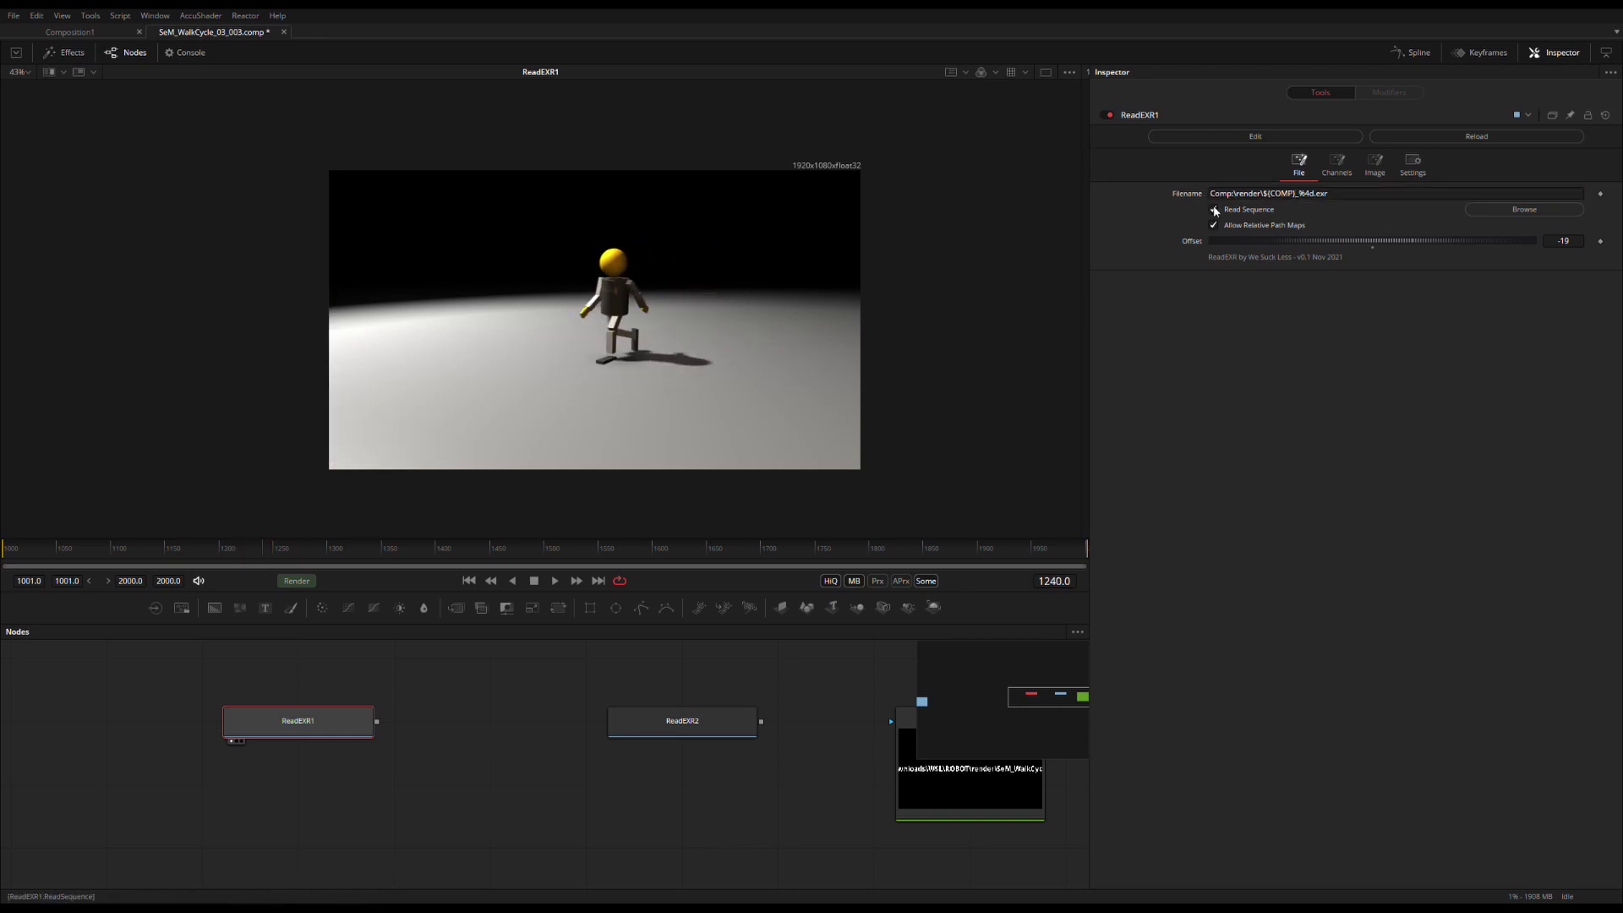
pyautogui.moveTo(319, 559); pyautogui.dragTo(282, 556)
pyautogui.click(1214, 209)
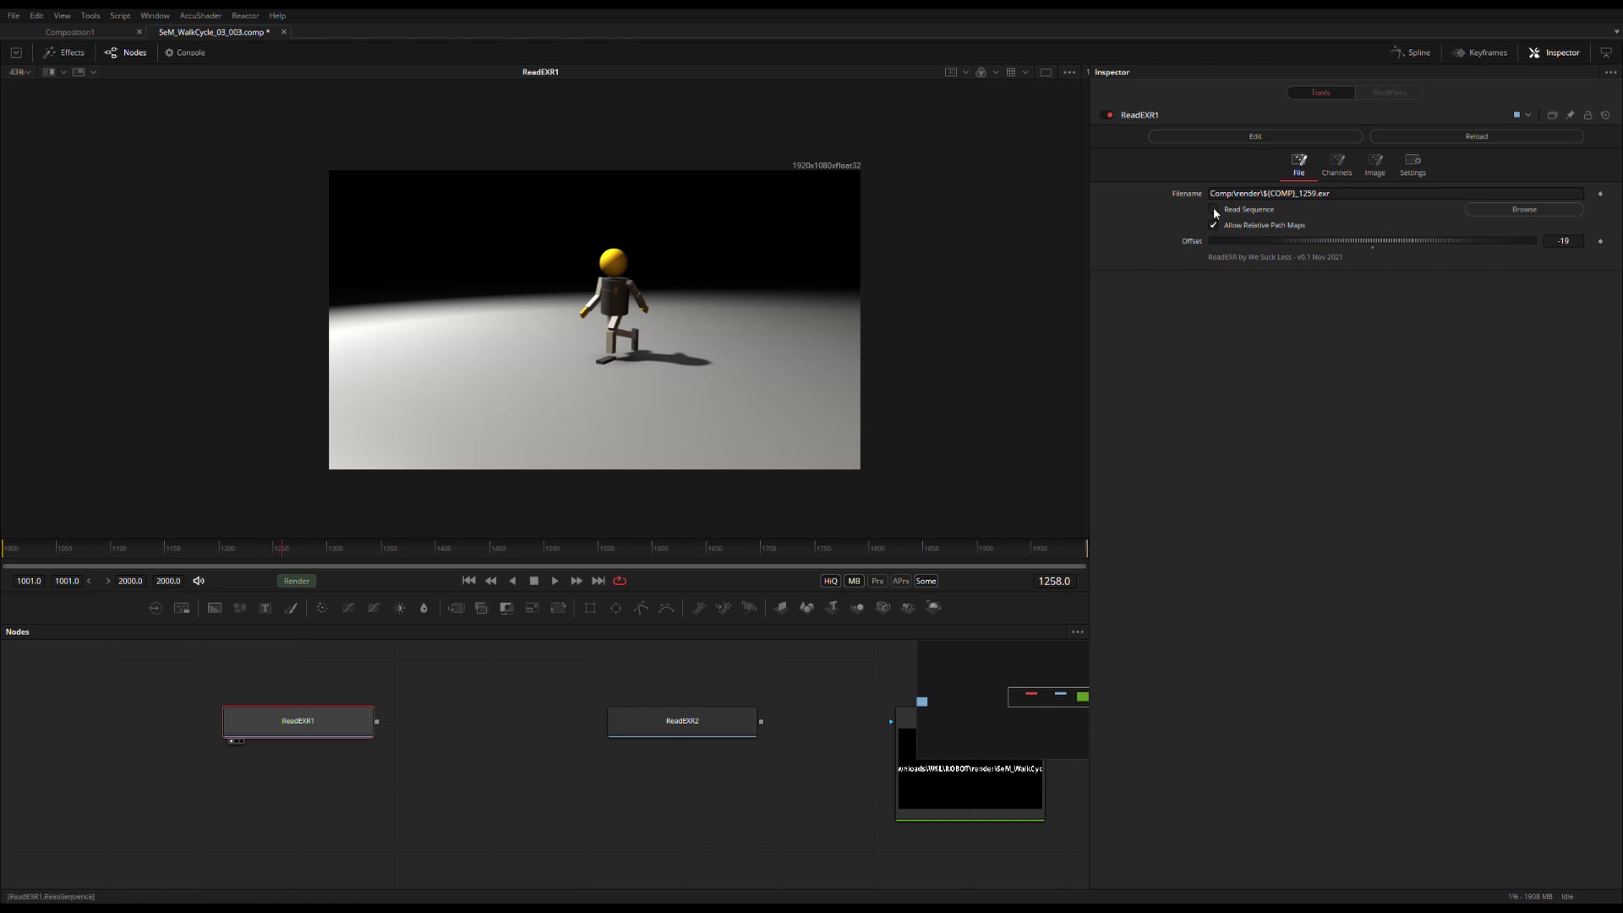
# Reset ReadEXR1's frame Offset to 0.
pyautogui.doubleClick(1372, 248)
pyautogui.moveTo(823, 753); pyautogui.dragTo(851, 797)
pyautogui.moveTo(755, 808); pyautogui.dragTo(860, 801)
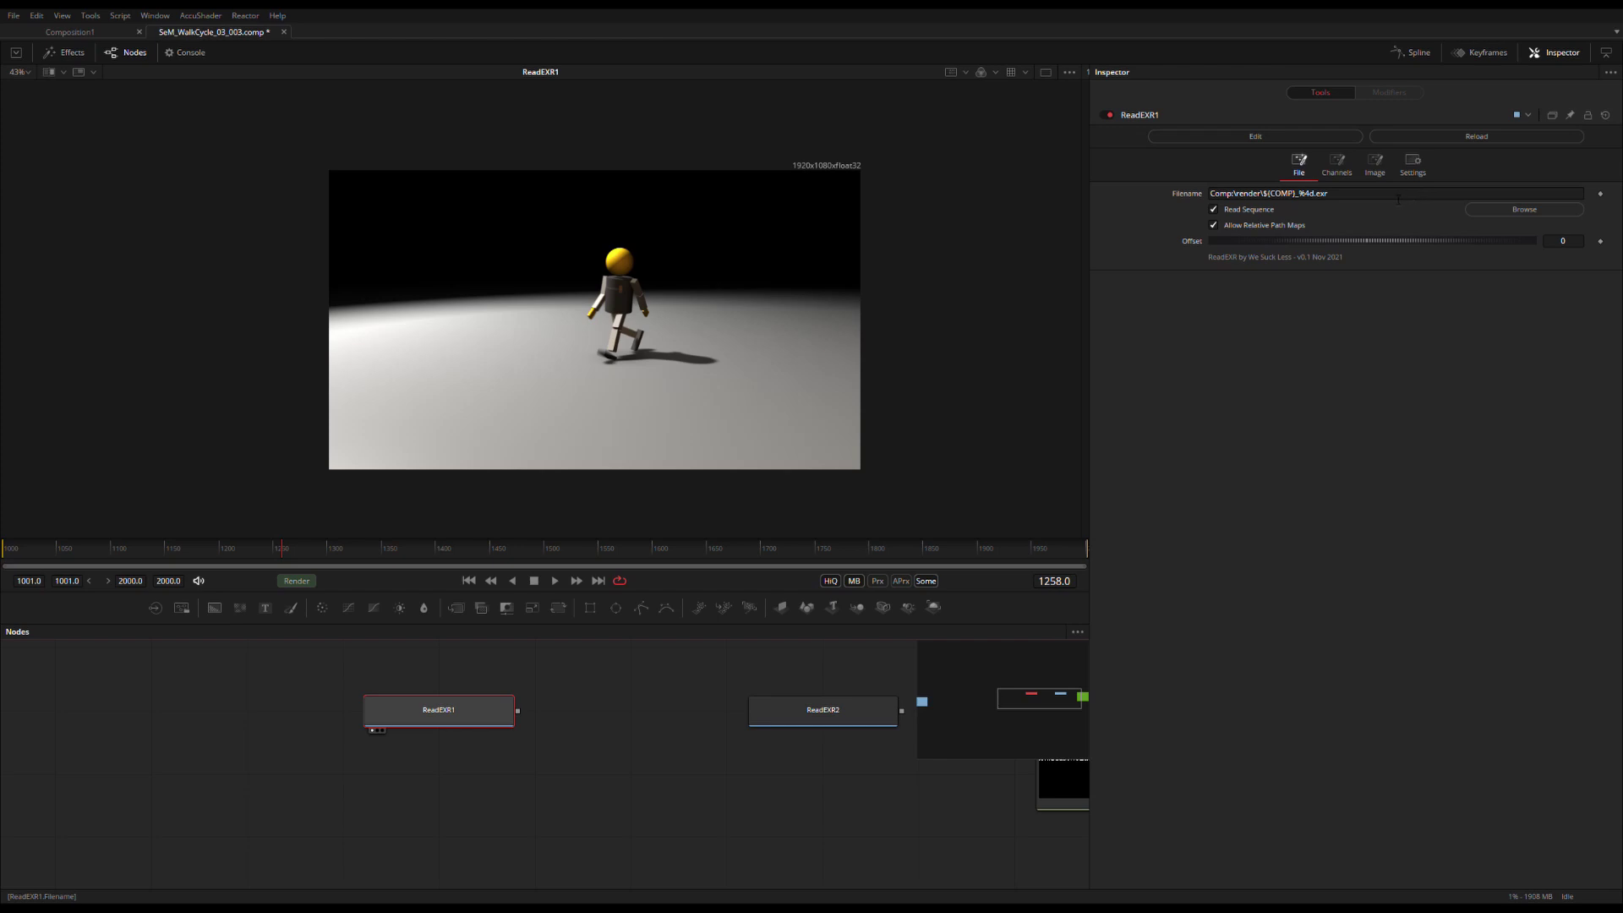
# Add an expression to ReadEXR1's Filename and display the Text1 node in the viewer.
pyautogui.click(1483, 518)
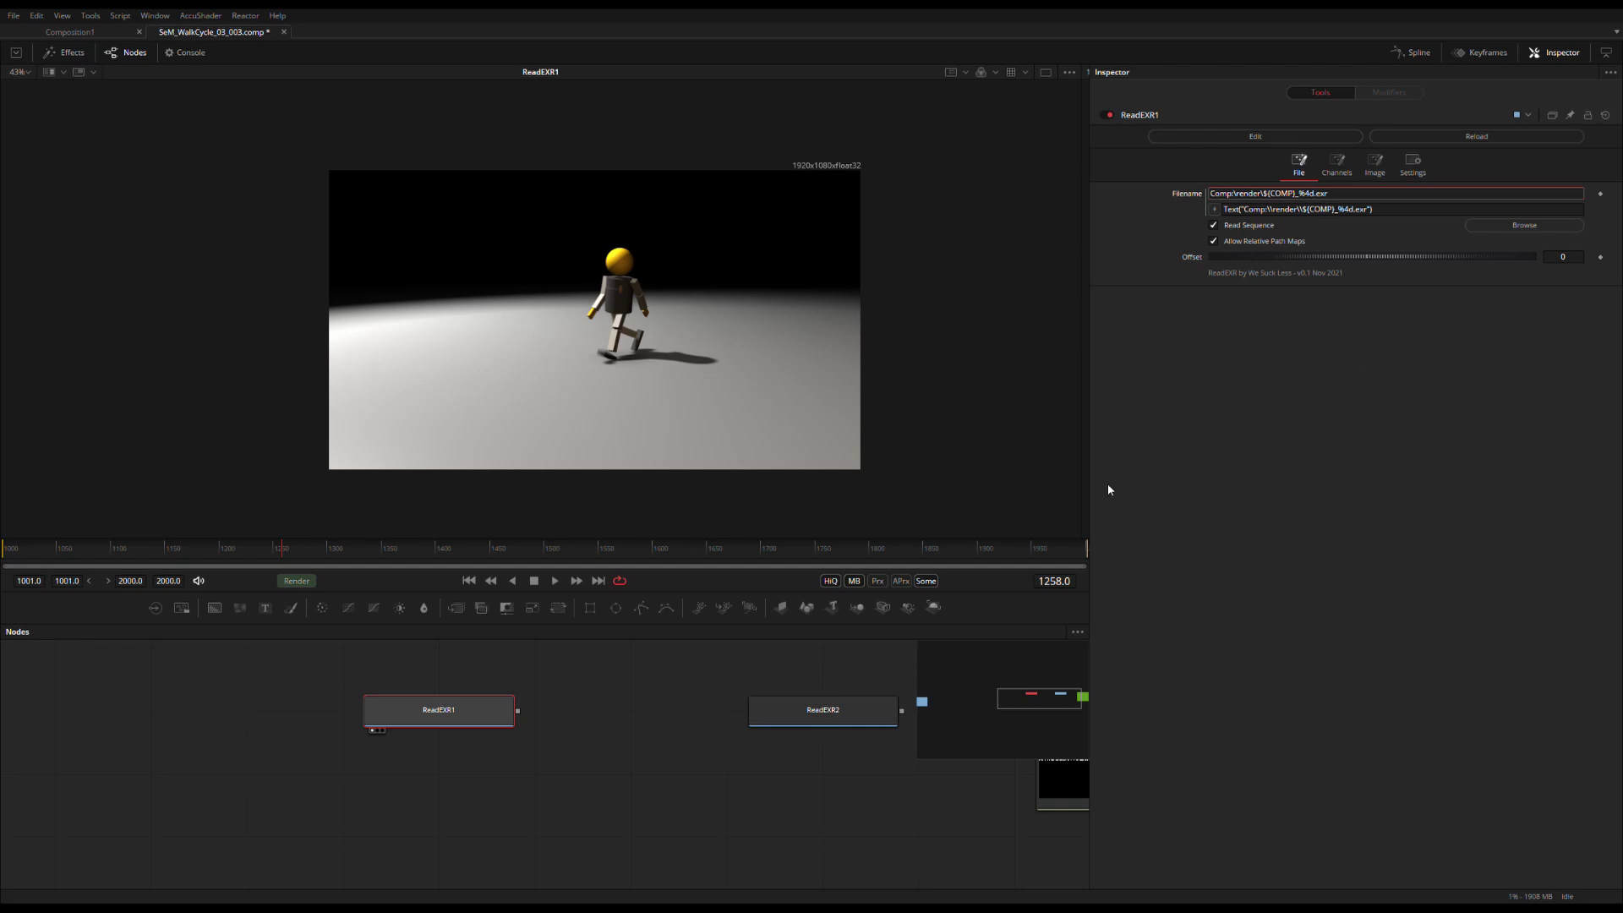
pyautogui.moveTo(1031, 760); pyautogui.dragTo(726, 763)
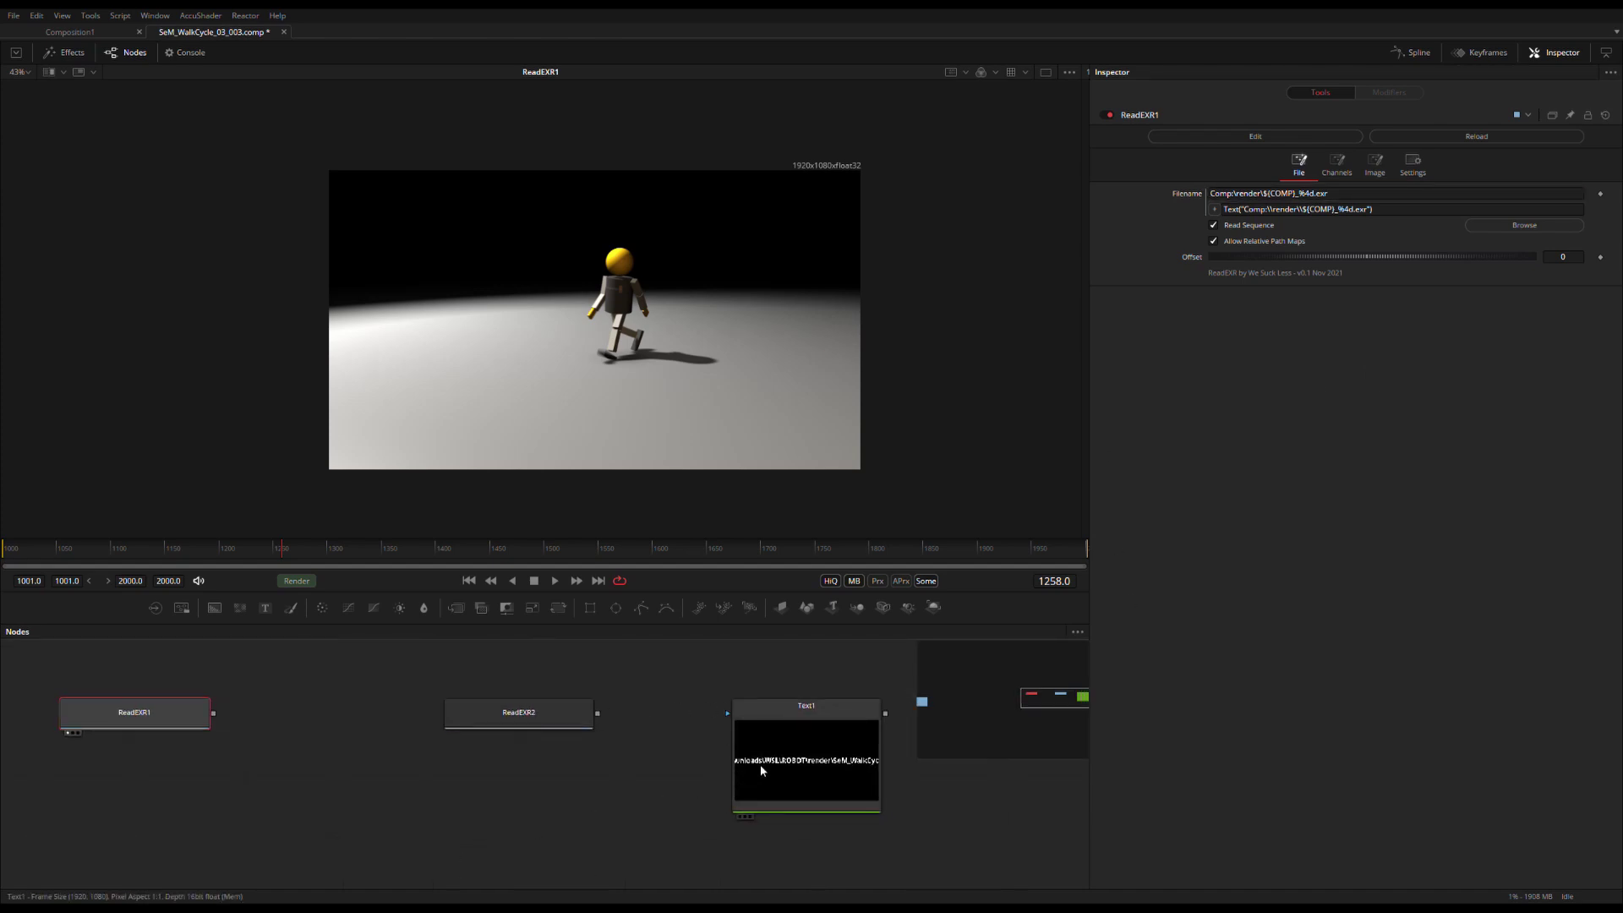
pyautogui.moveTo(762, 778); pyautogui.dragTo(793, 367)
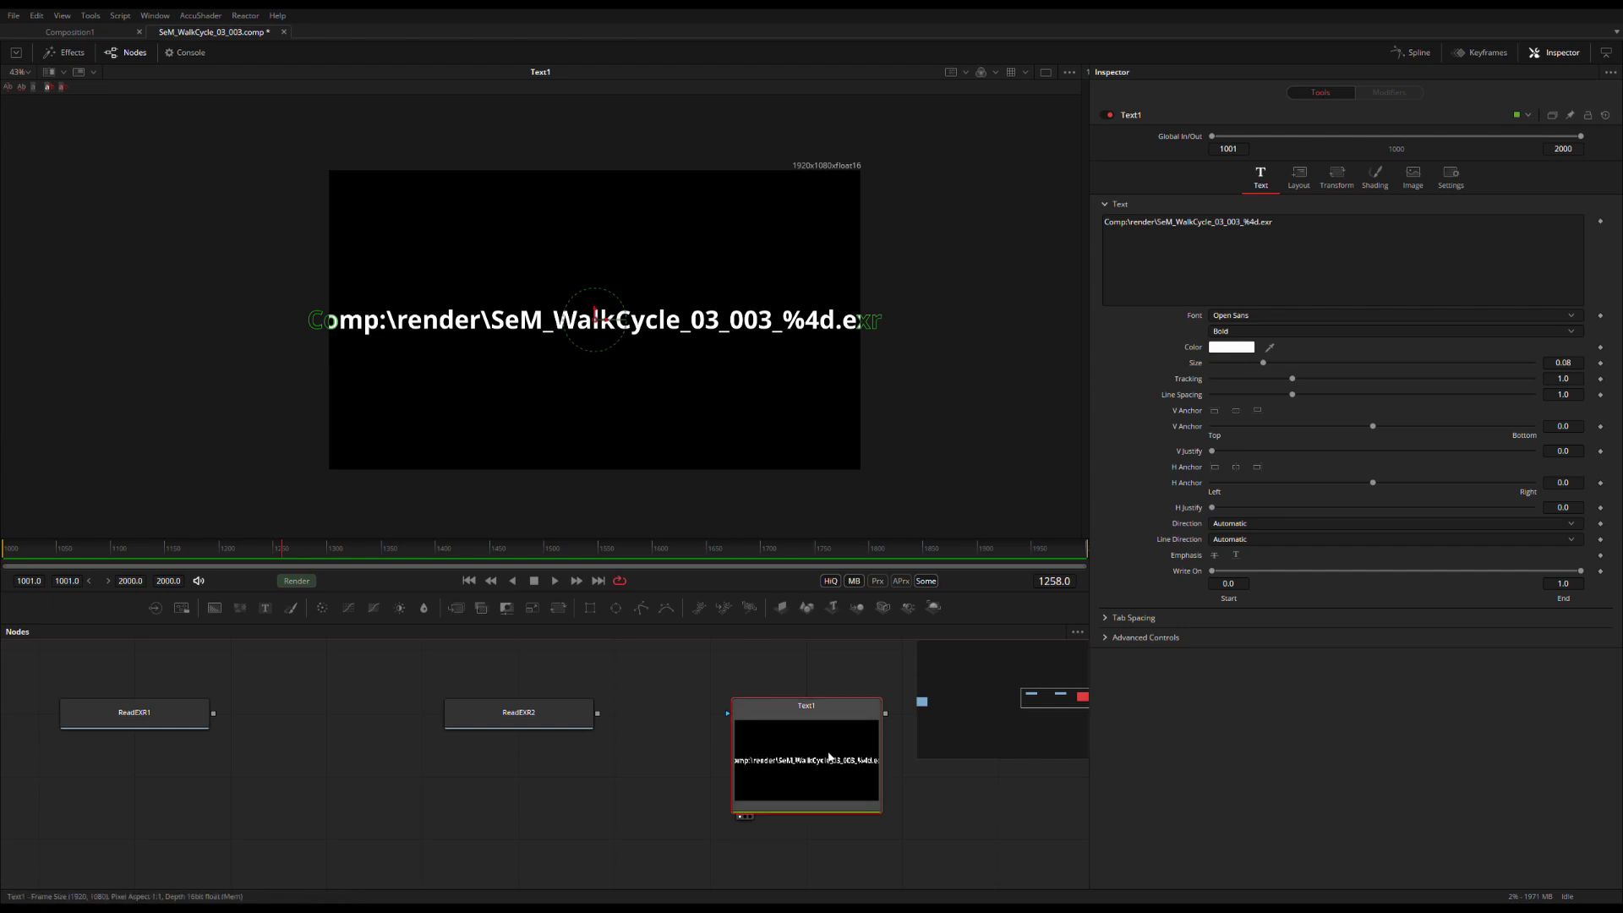
# Set ReadEXR1's Filename expression to Text1.StyledText and display ReadEXR1 in the viewer.
pyautogui.hscroll(-3, 406, 731)
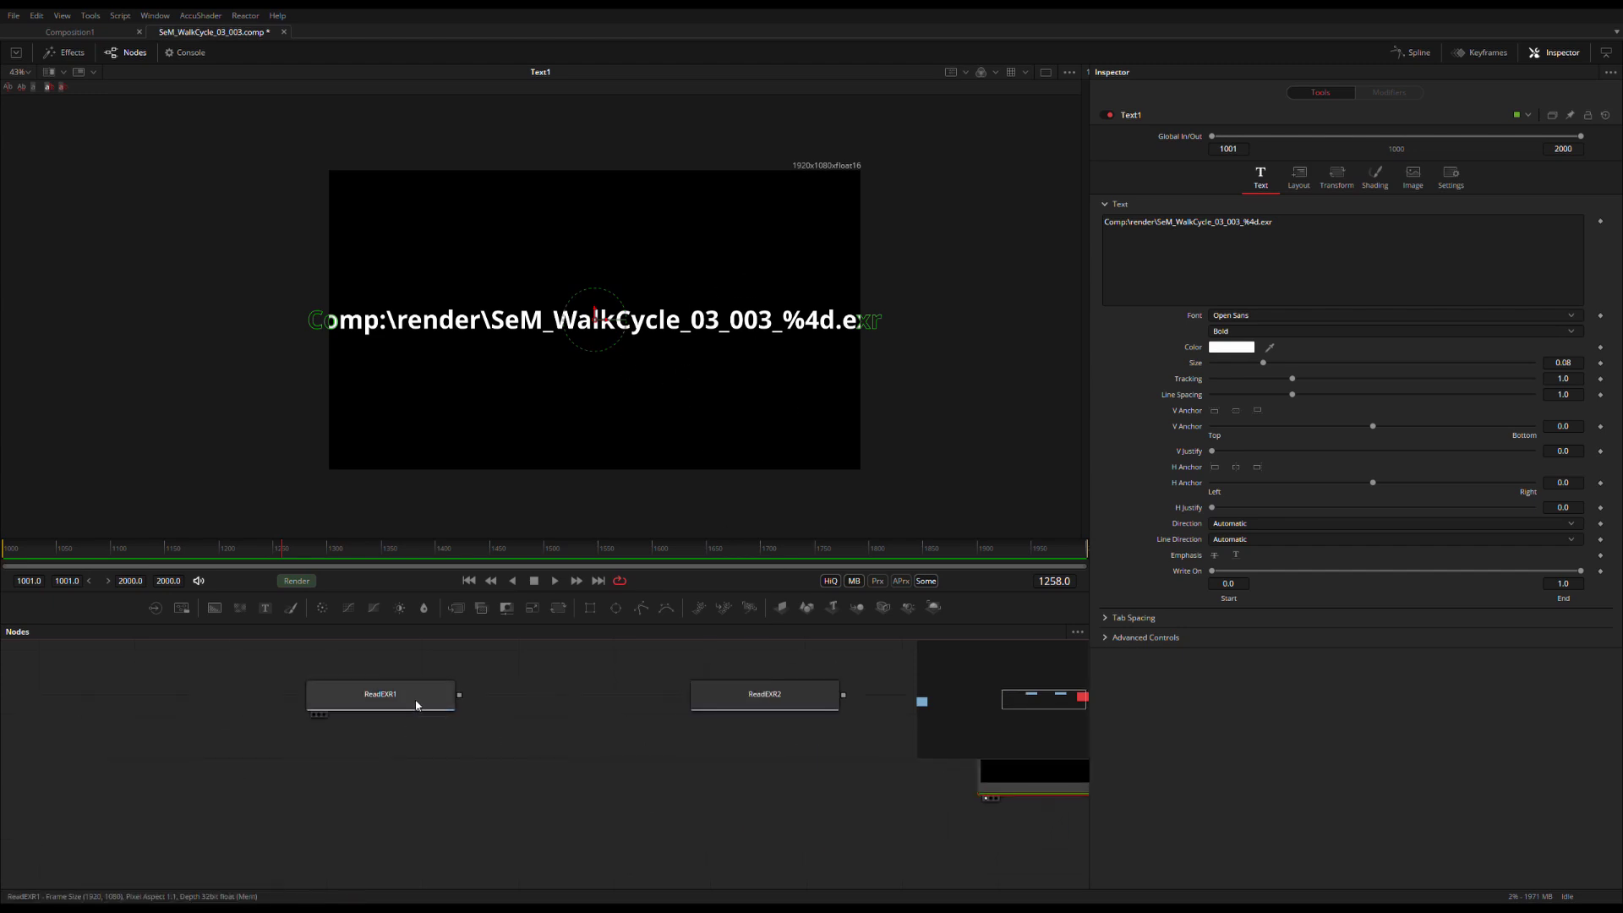
pyautogui.click(419, 702)
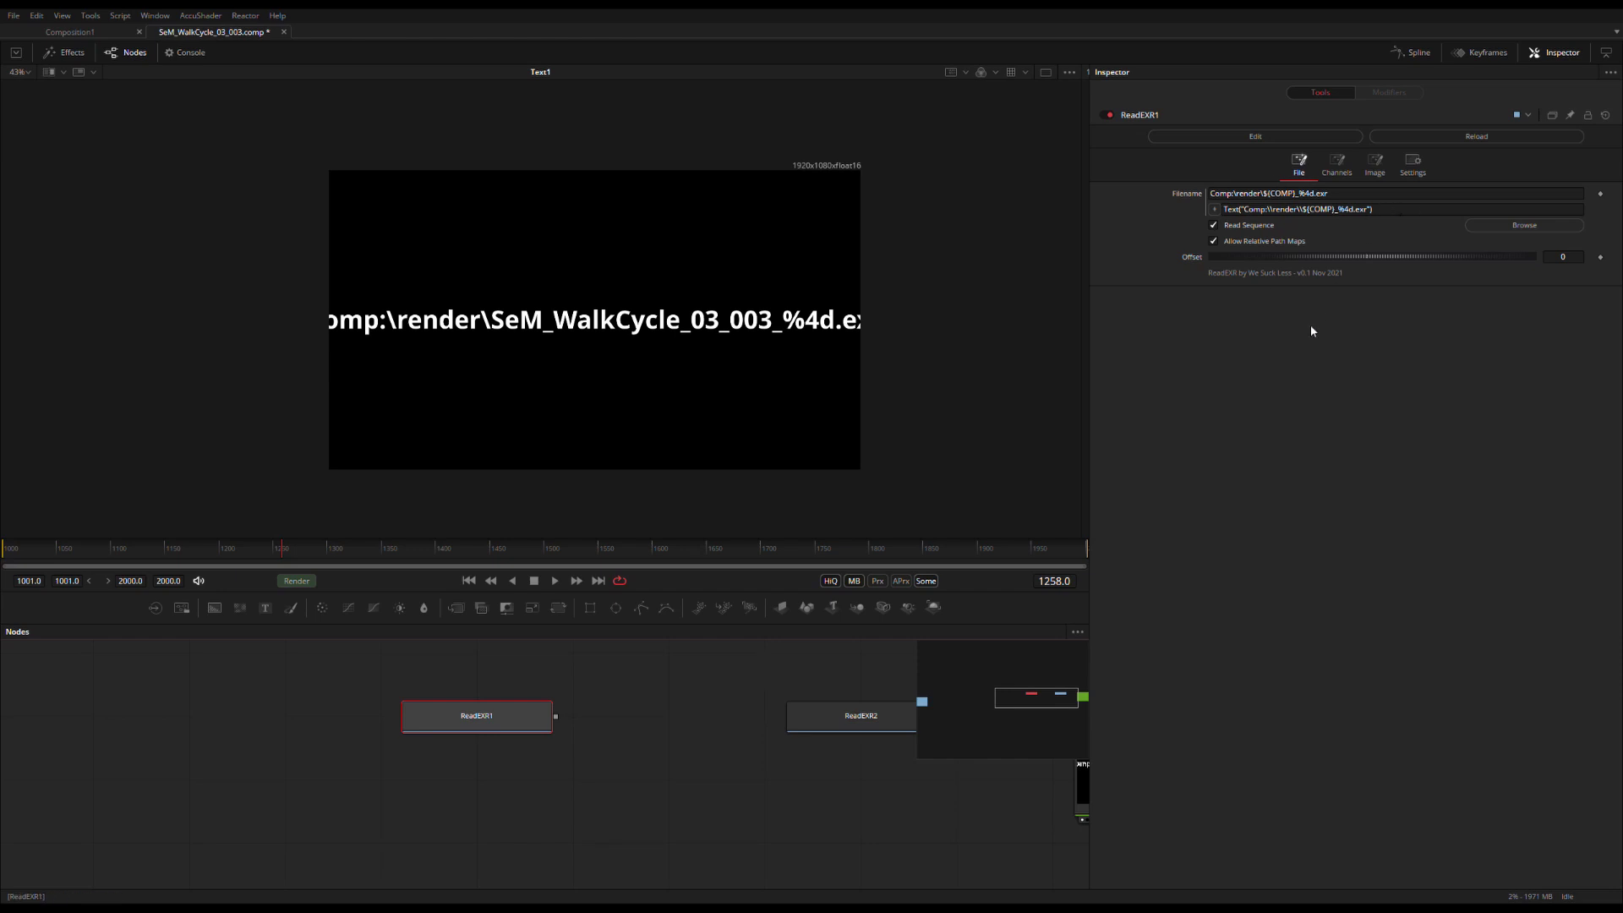
pyautogui.moveTo(1400, 211); pyautogui.dragTo(1079, 236)
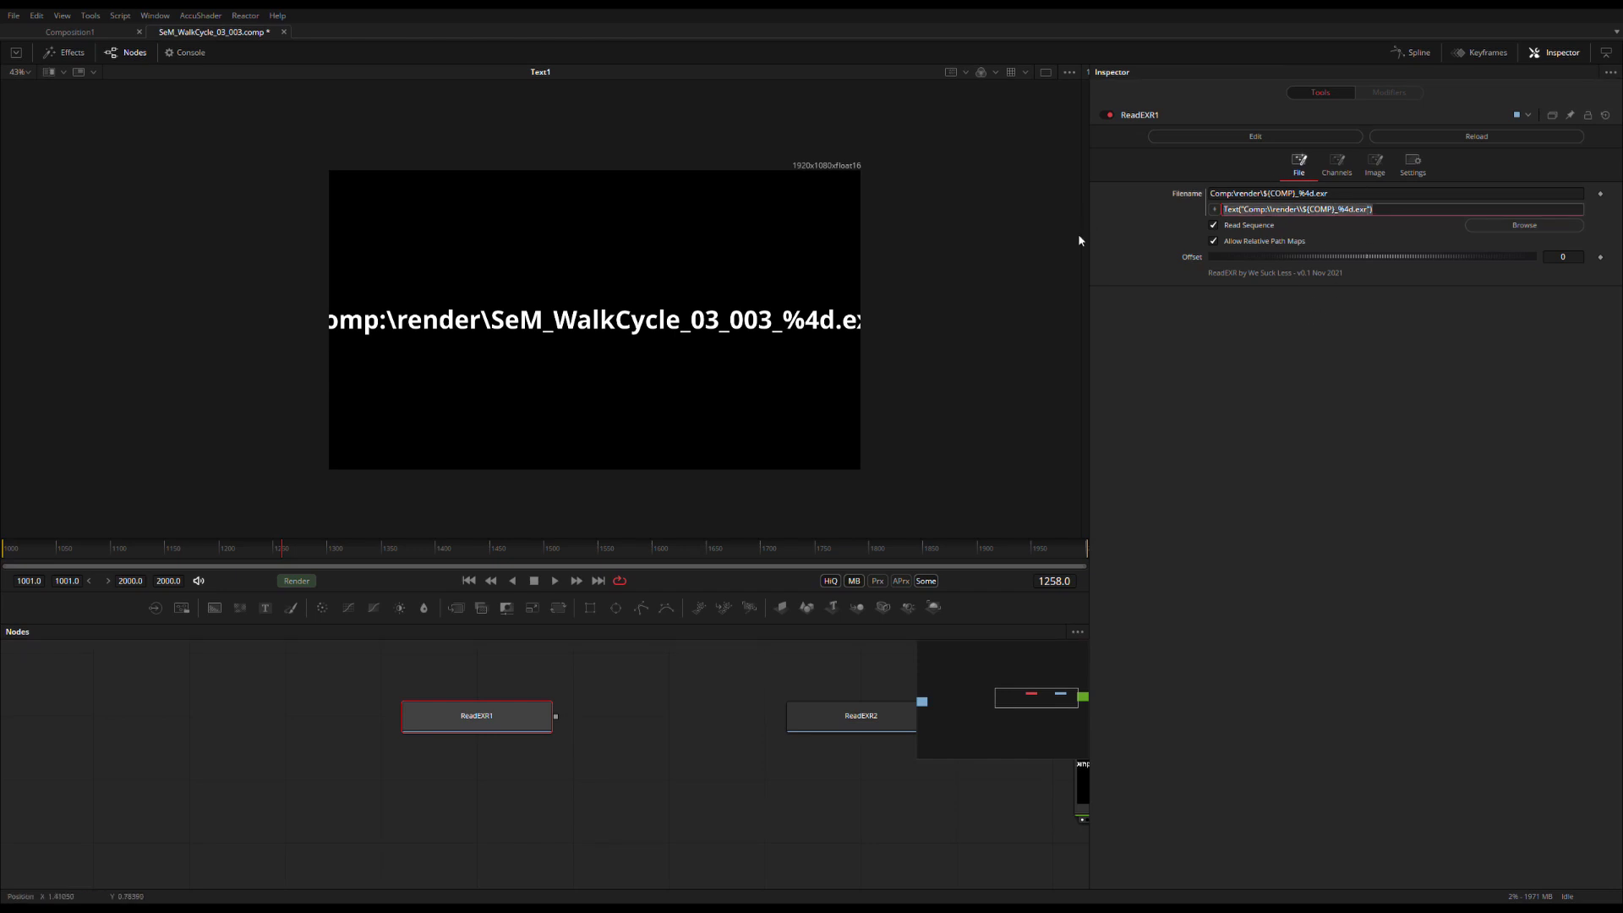
pyautogui.write('Text')
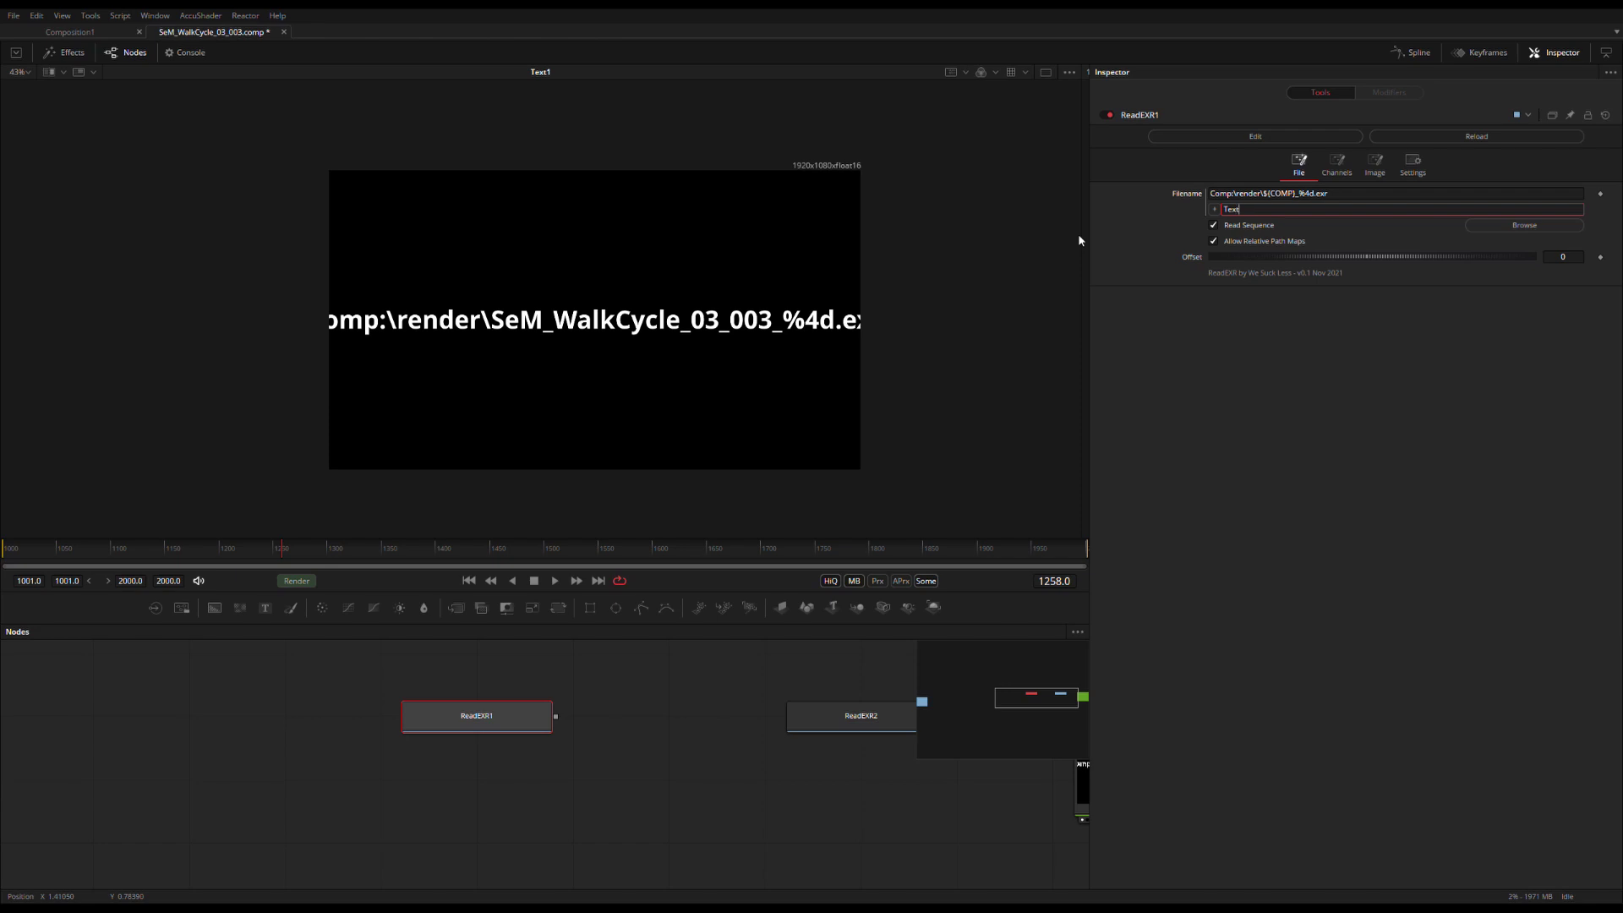
pyautogui.write('1')
pyautogui.write('.Stykle')
pyautogui.write('ledTec')
pyautogui.press('BackSpace')
pyautogui.write('xt')
pyautogui.press('Tab')
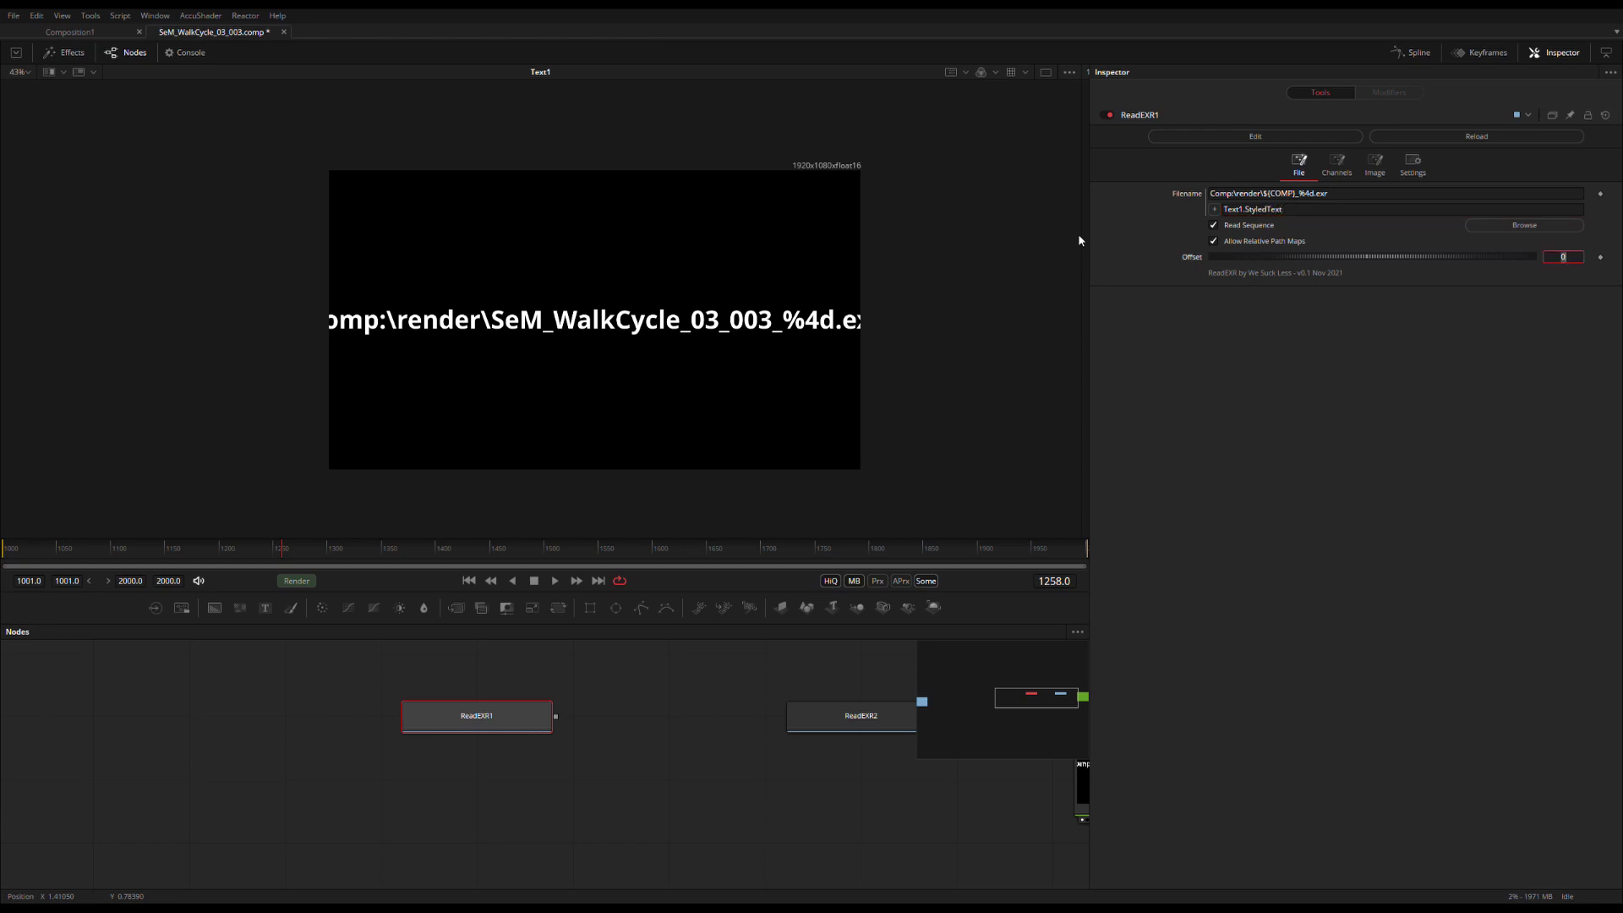
pyautogui.moveTo(507, 721); pyautogui.dragTo(651, 378)
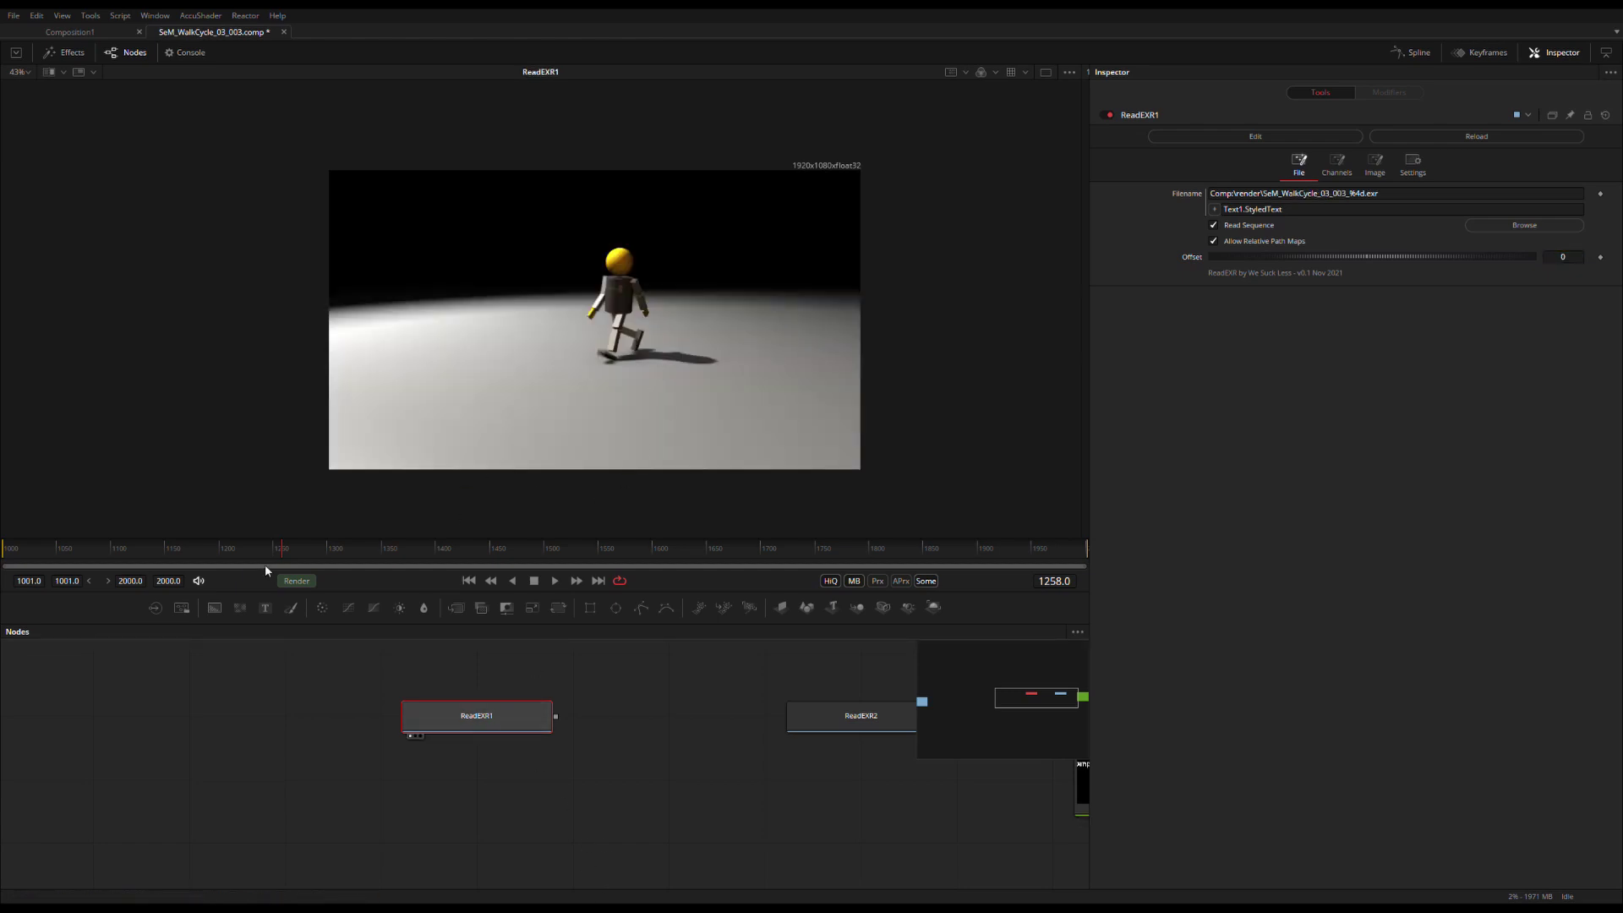
# Scrub the timeline to frame 1263 and display the ReadEXR2 node in the viewer.
pyautogui.moveTo(282, 556)
pyautogui.mouseDown()
pyautogui.moveTo(329, 561)
pyautogui.moveTo(222, 559)
pyautogui.moveTo(289, 571)
pyautogui.mouseUp()
pyautogui.scroll(-2, 406, 677)
pyautogui.click(664, 730)
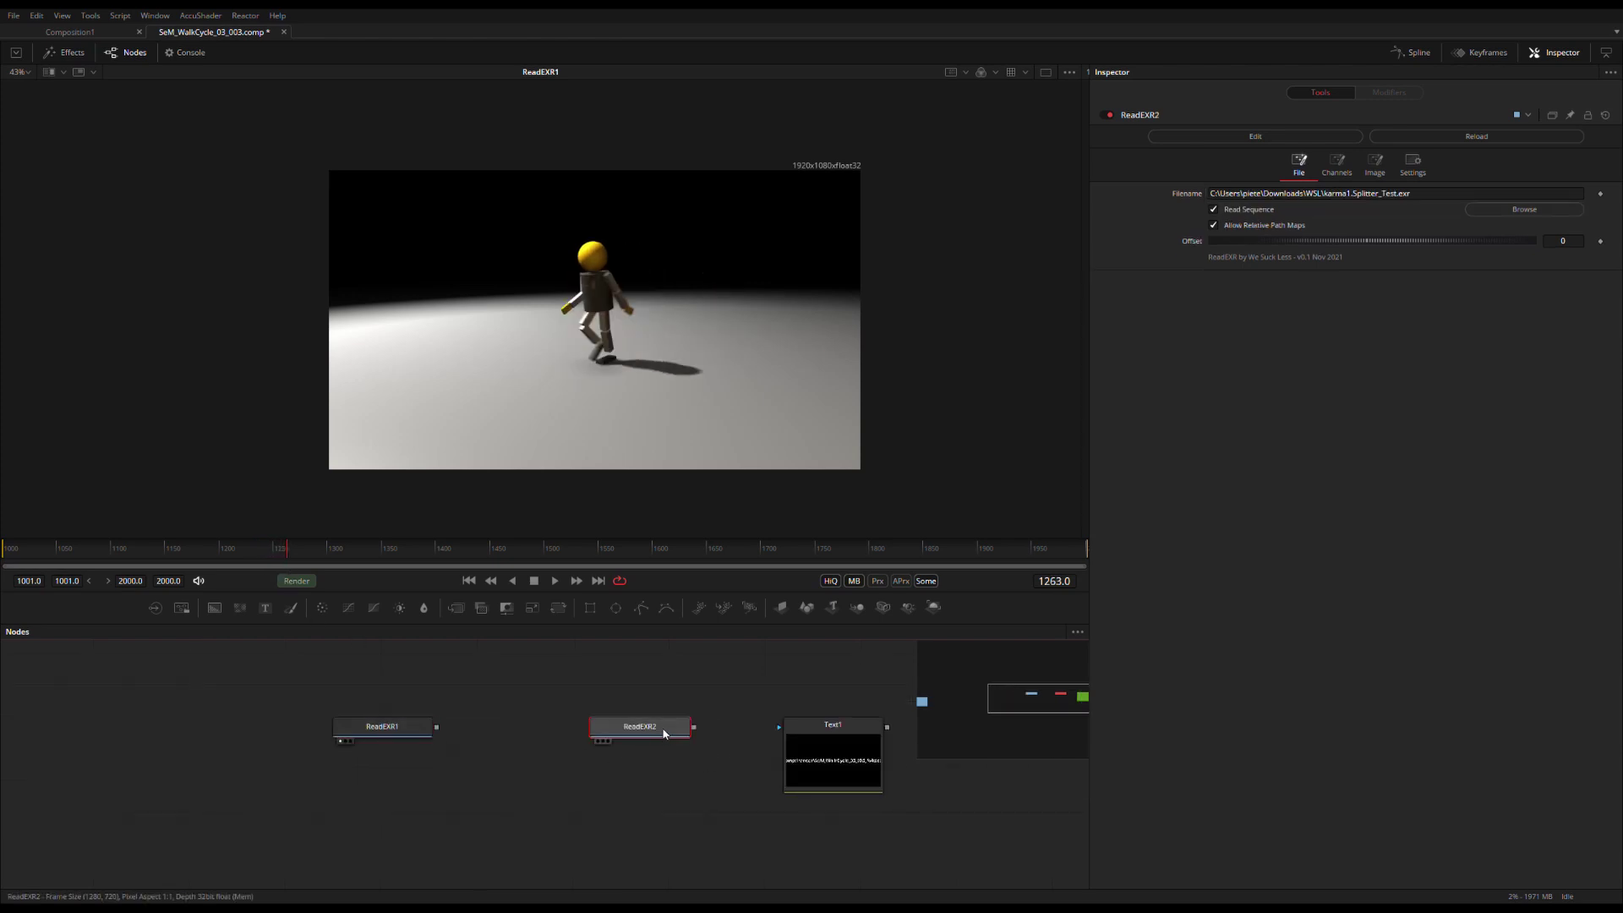
pyautogui.press('1')
pyautogui.moveTo(605, 384); pyautogui.dragTo(516, 390)
pyautogui.scroll(1, 515, 385)
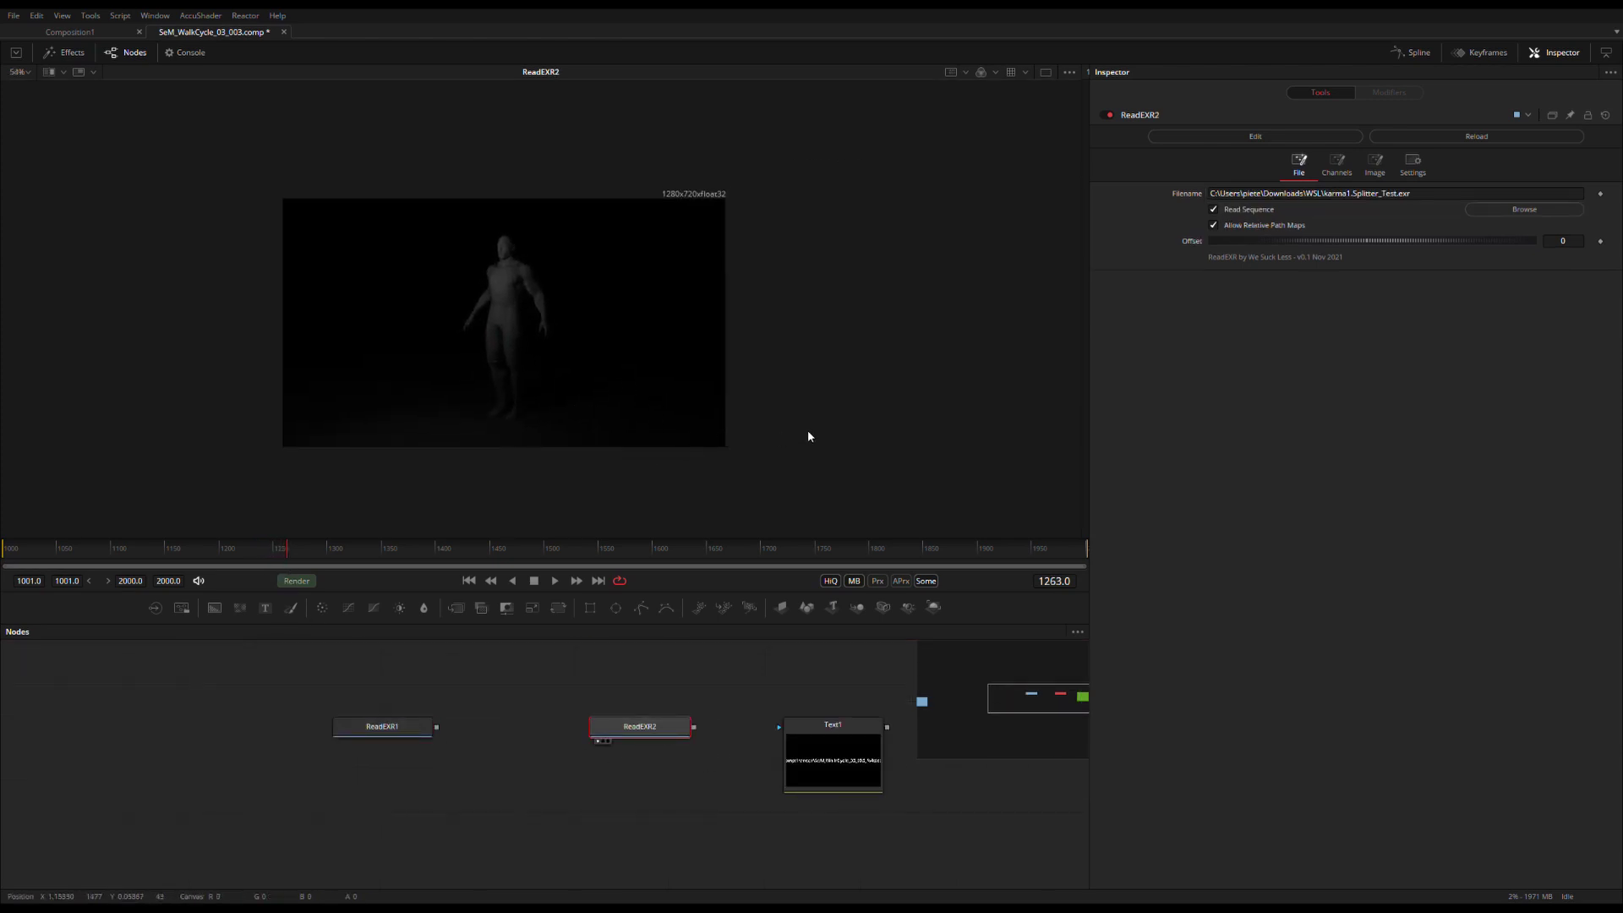
# Switch ReadEXR2's Allow Relative Path Maps option off and on twice to compare the viewer output.
pyautogui.click(1214, 226)
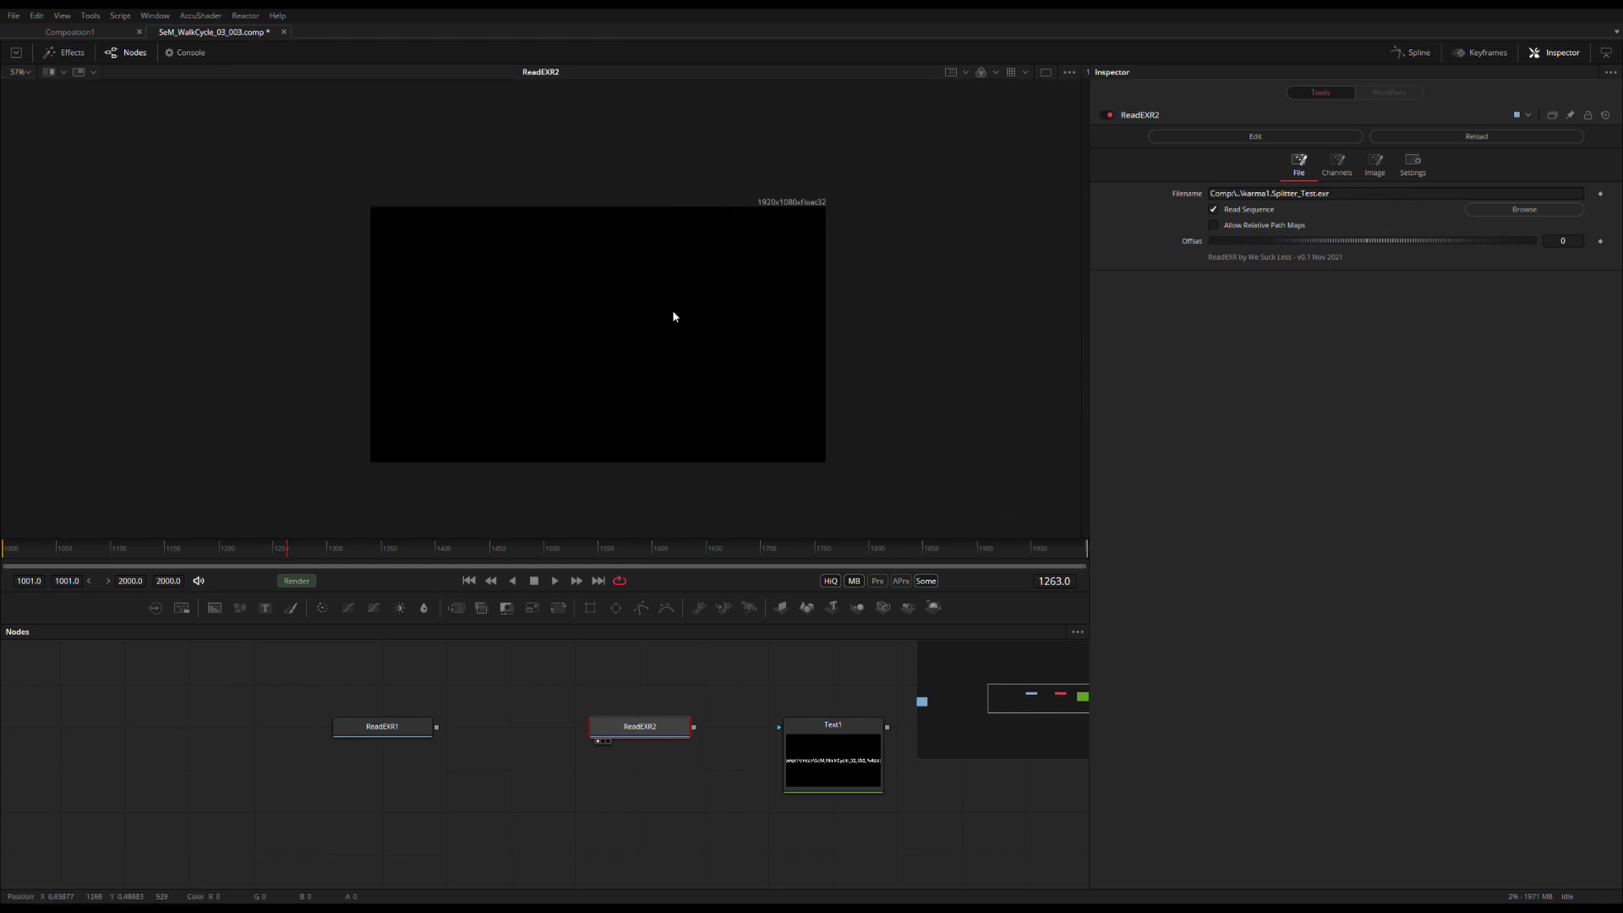
pyautogui.click(1215, 226)
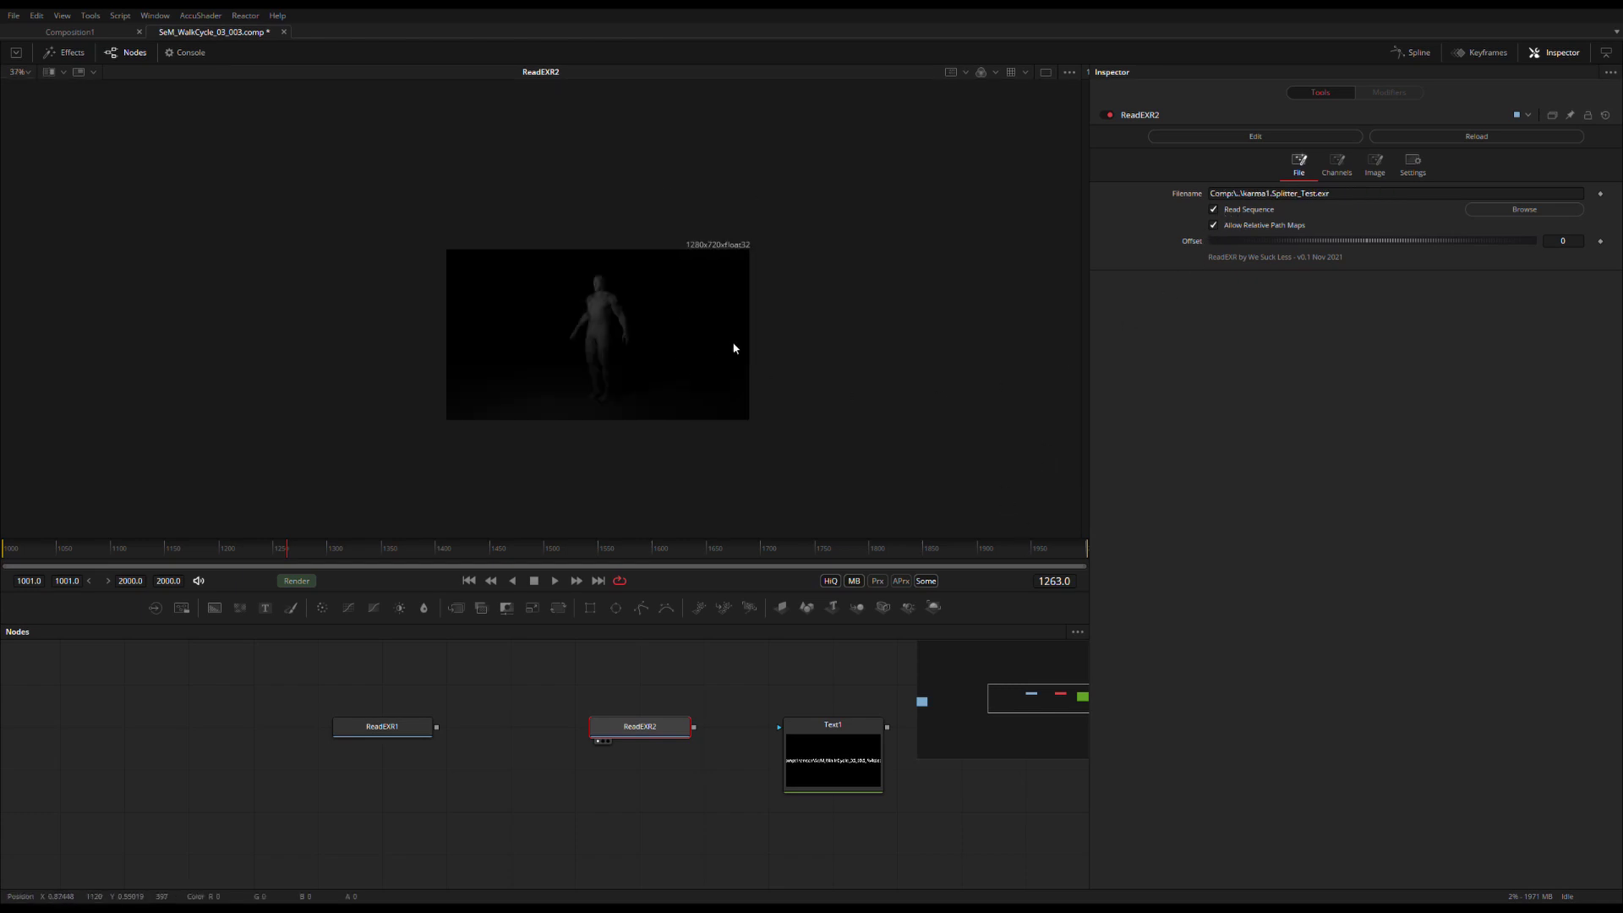
pyautogui.click(1214, 226)
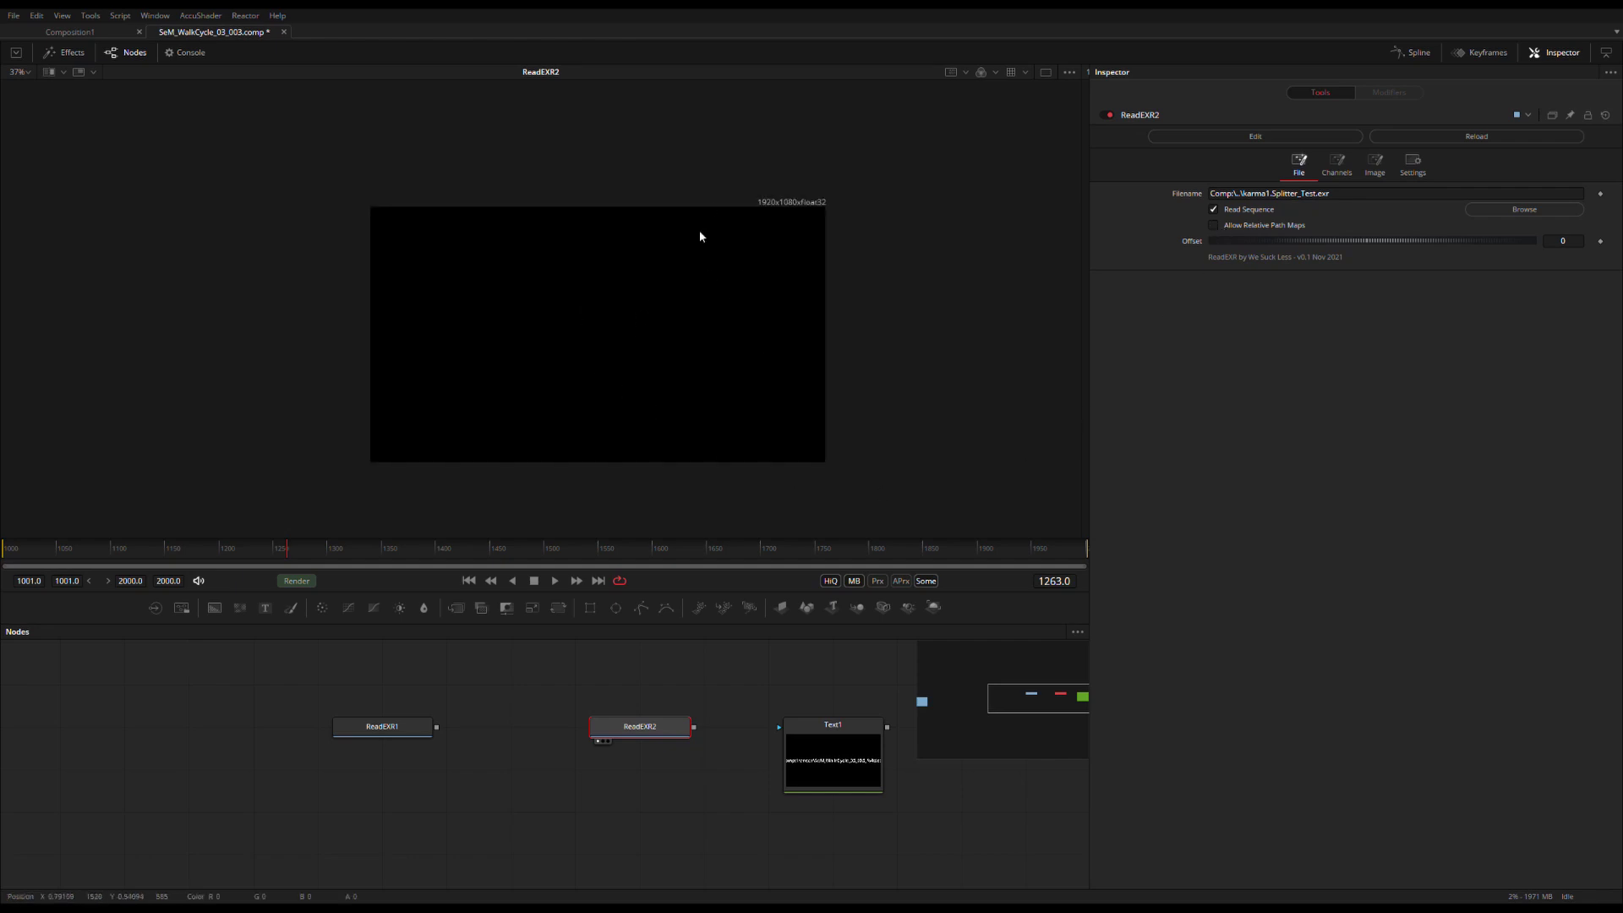
pyautogui.click(1214, 225)
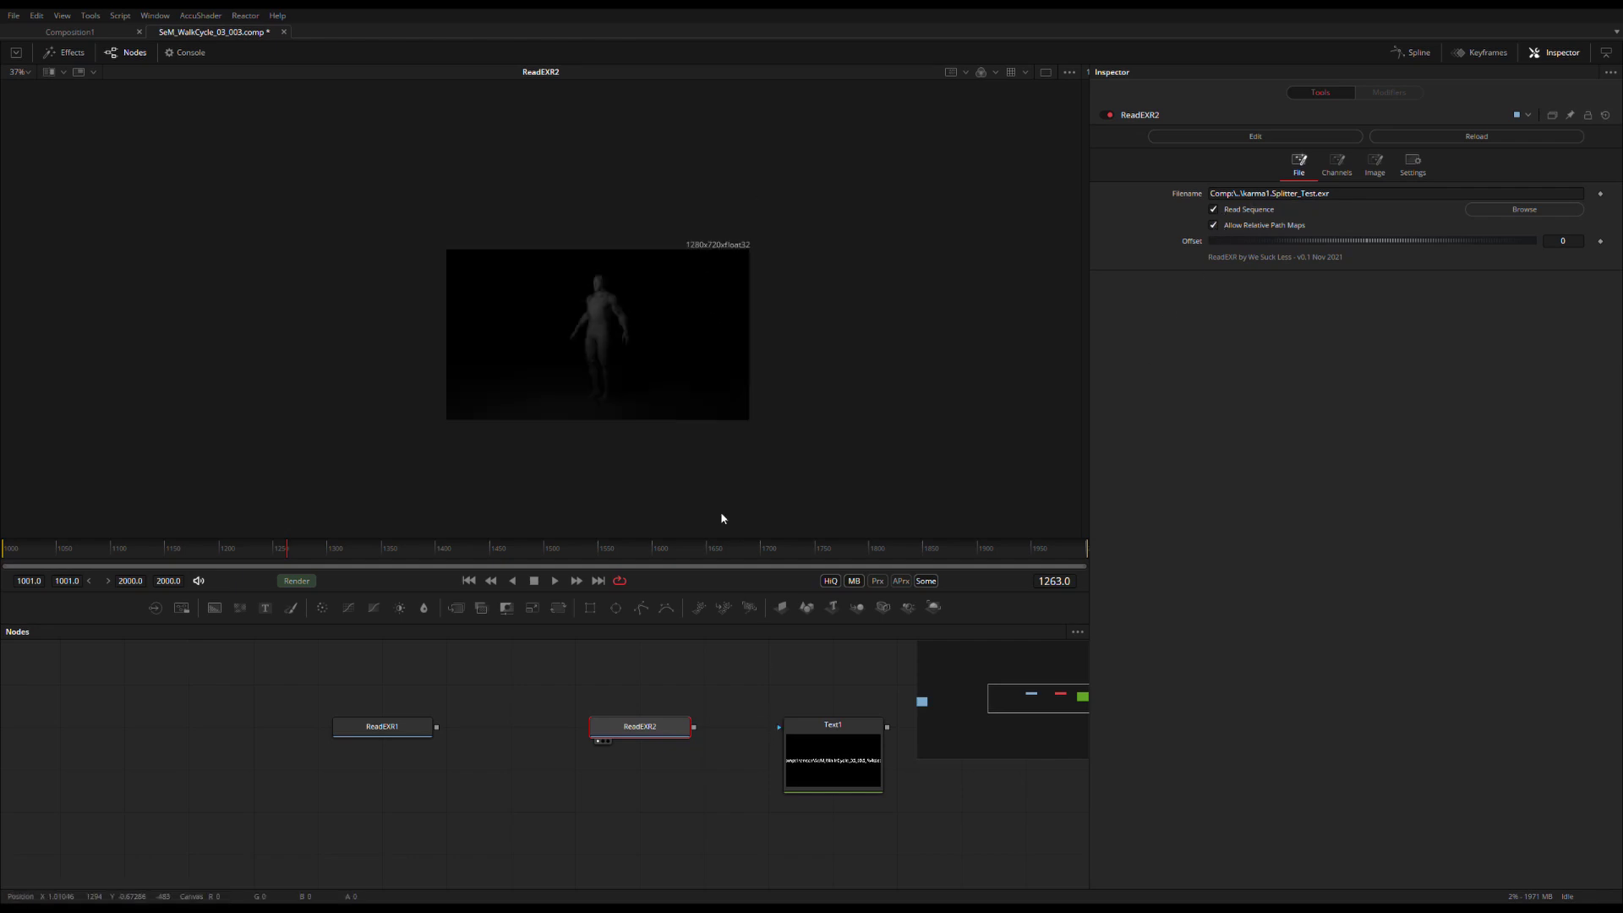
# Set ReadEXR2's image size from the comp preferences, then take it from the current image as 1280 x 720.
pyautogui.click(1376, 166)
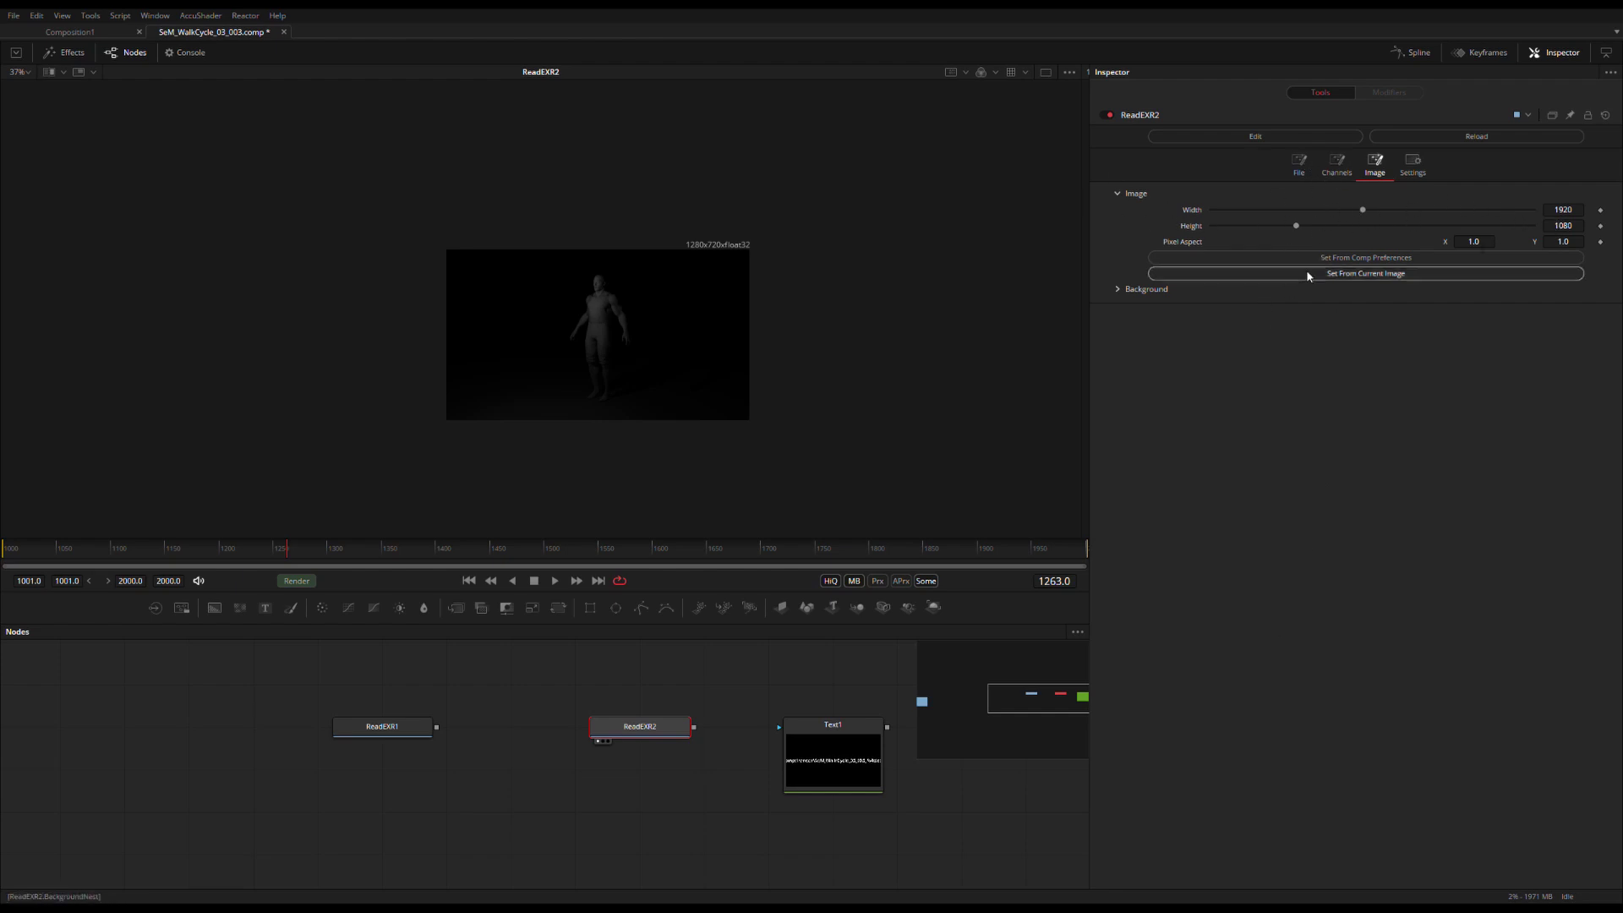
pyautogui.click(1349, 259)
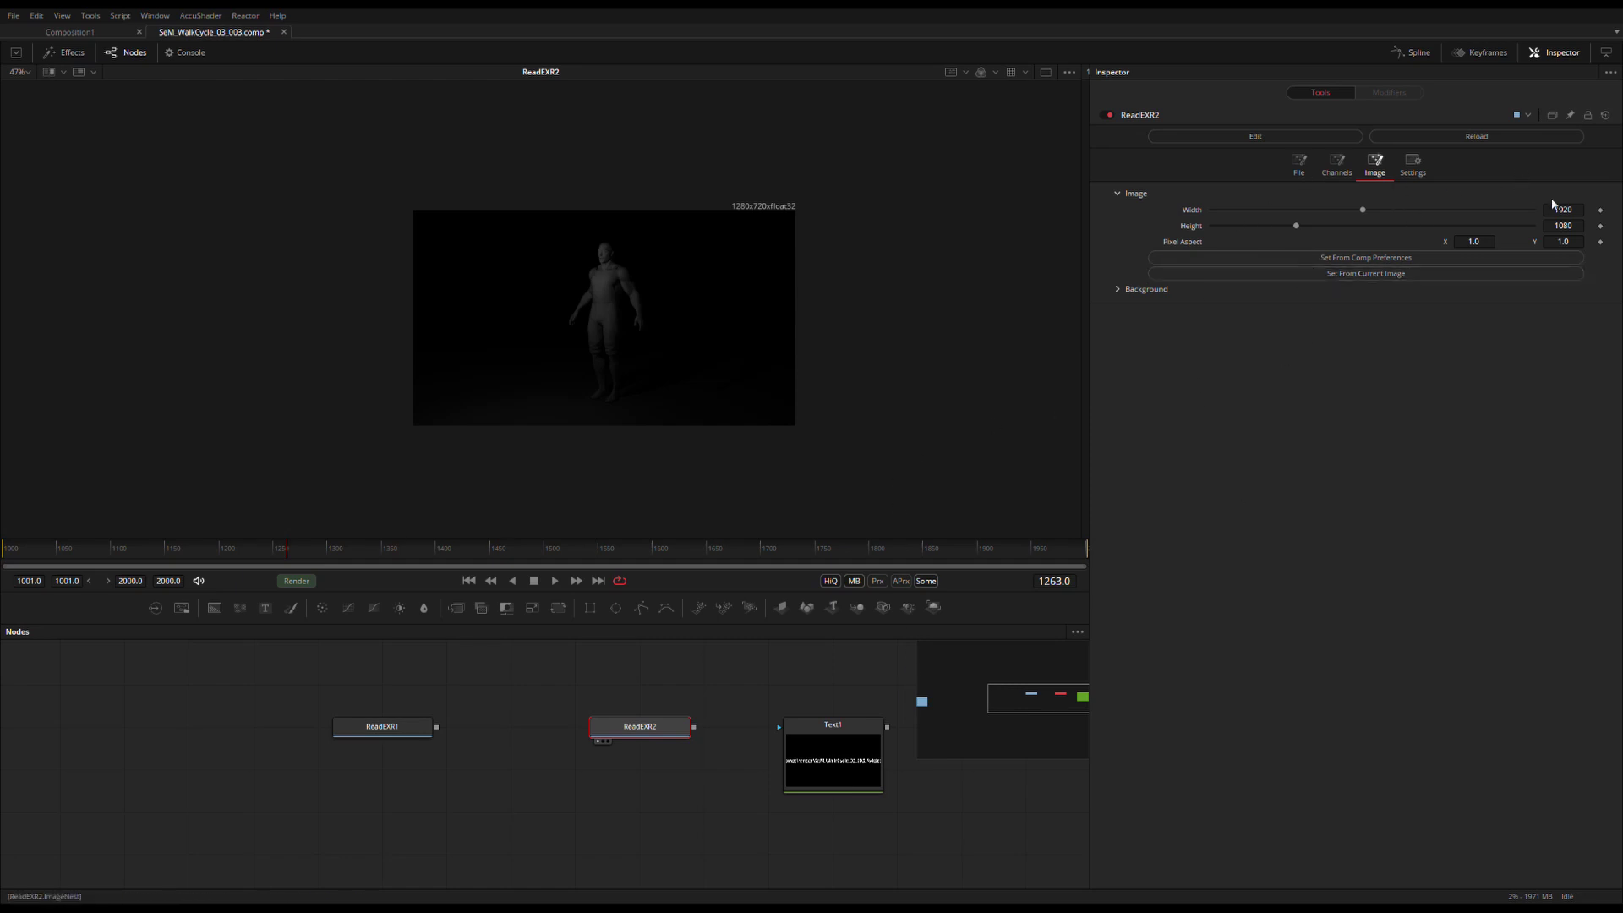
pyautogui.click(1348, 276)
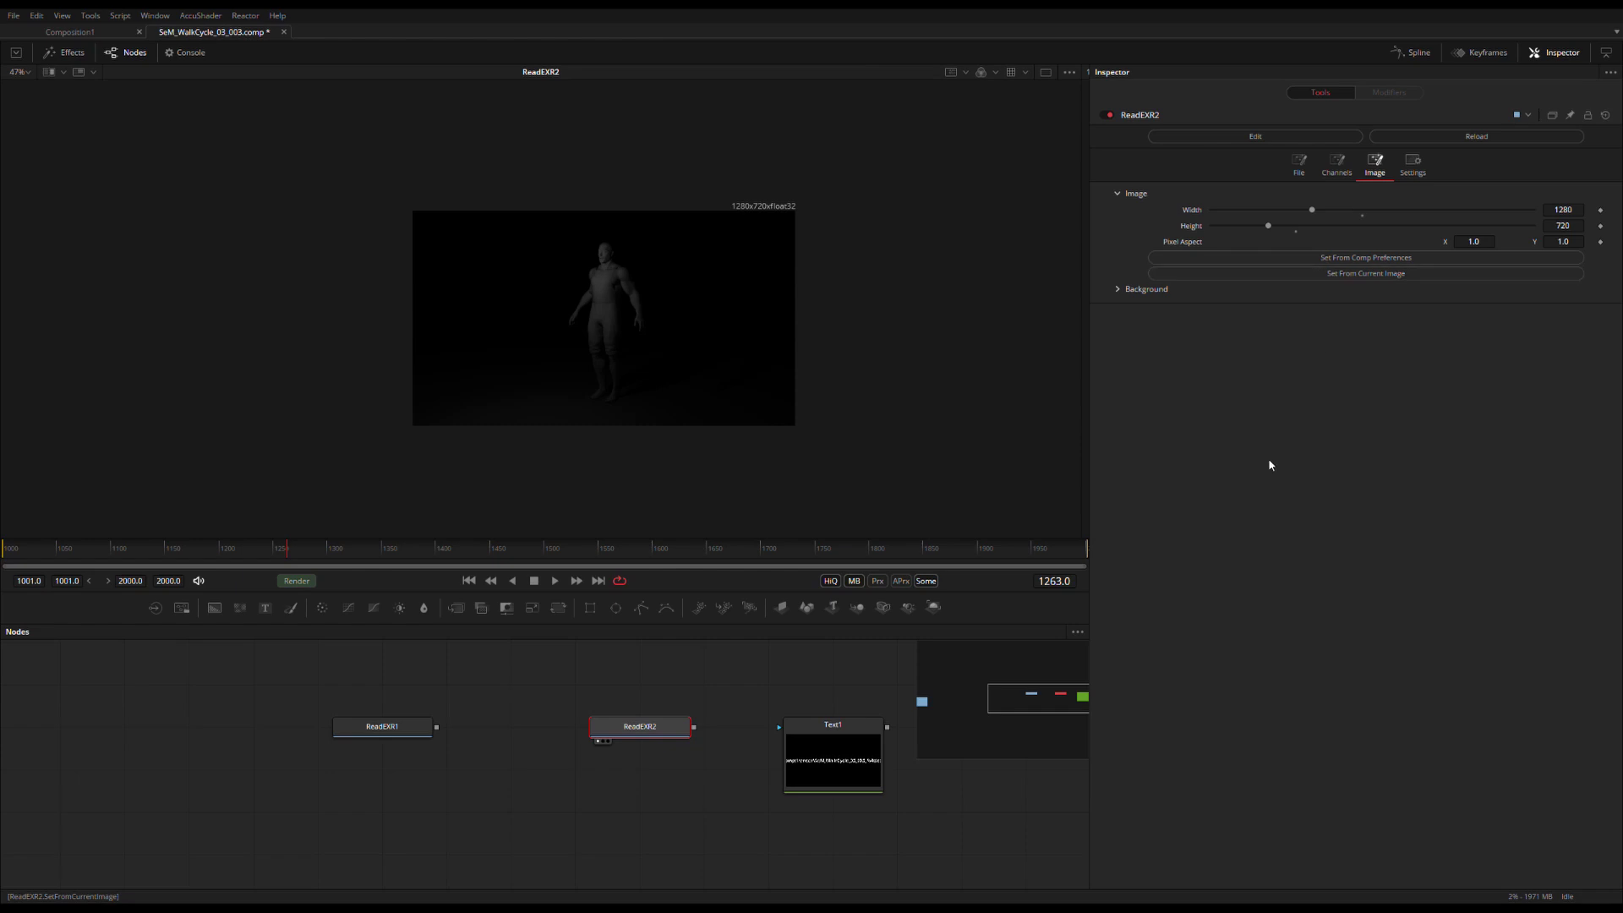
# Disable ReadEXR2's Allow Relative Path Maps option and set its Background color to teal with hue 0.488, saturation 0.763 and value 0.622.
pyautogui.click(1297, 168)
pyautogui.click(1214, 226)
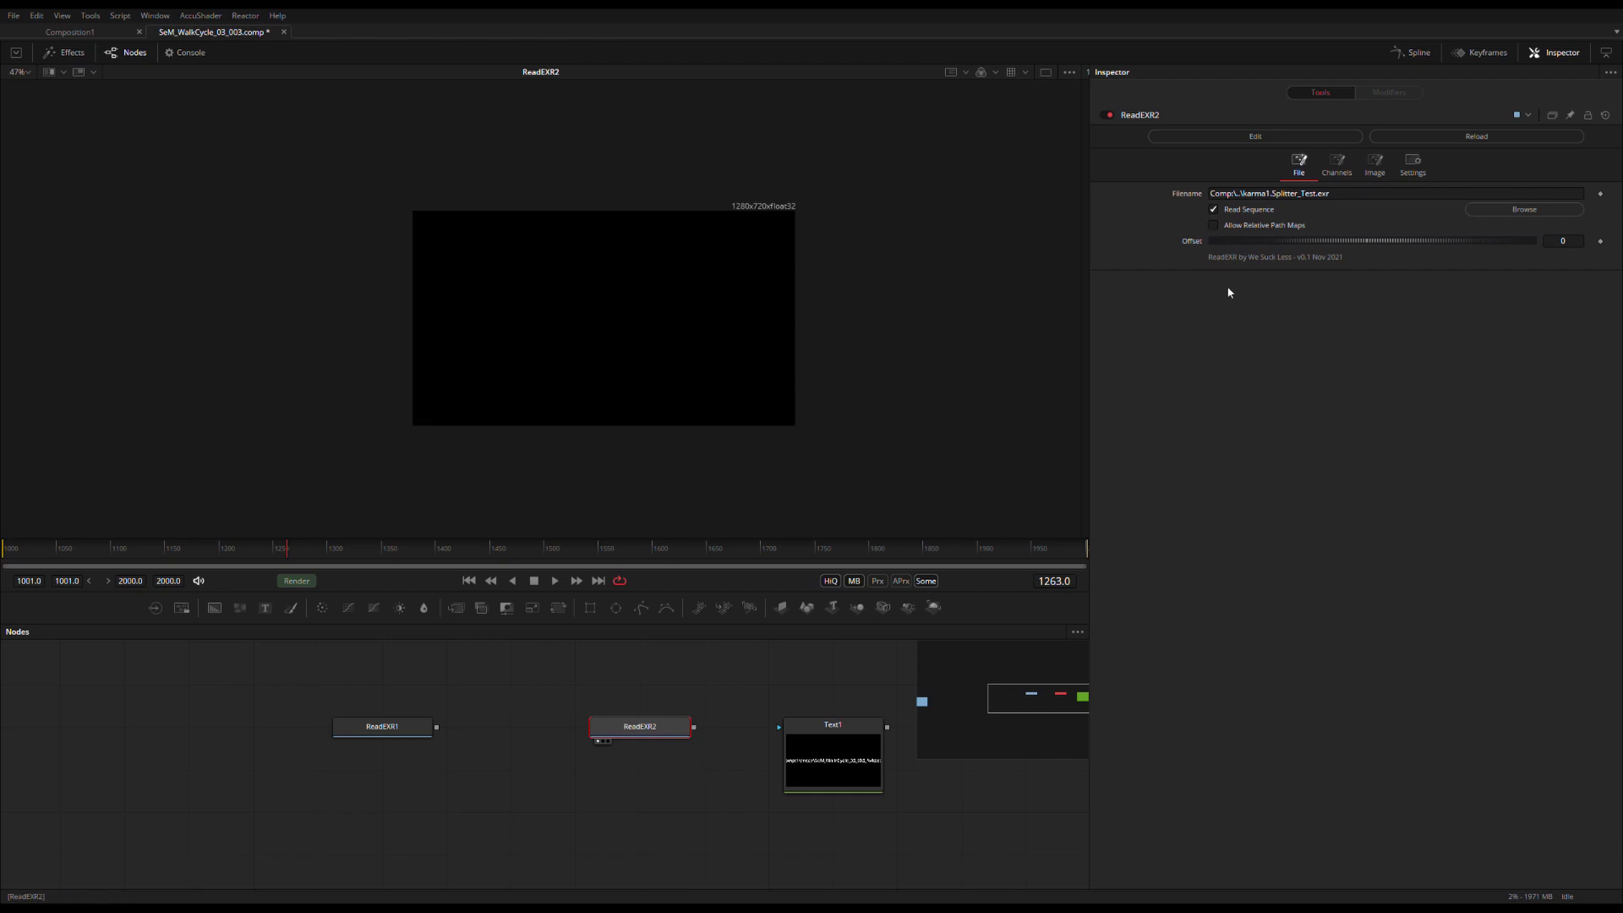
pyautogui.click(1374, 166)
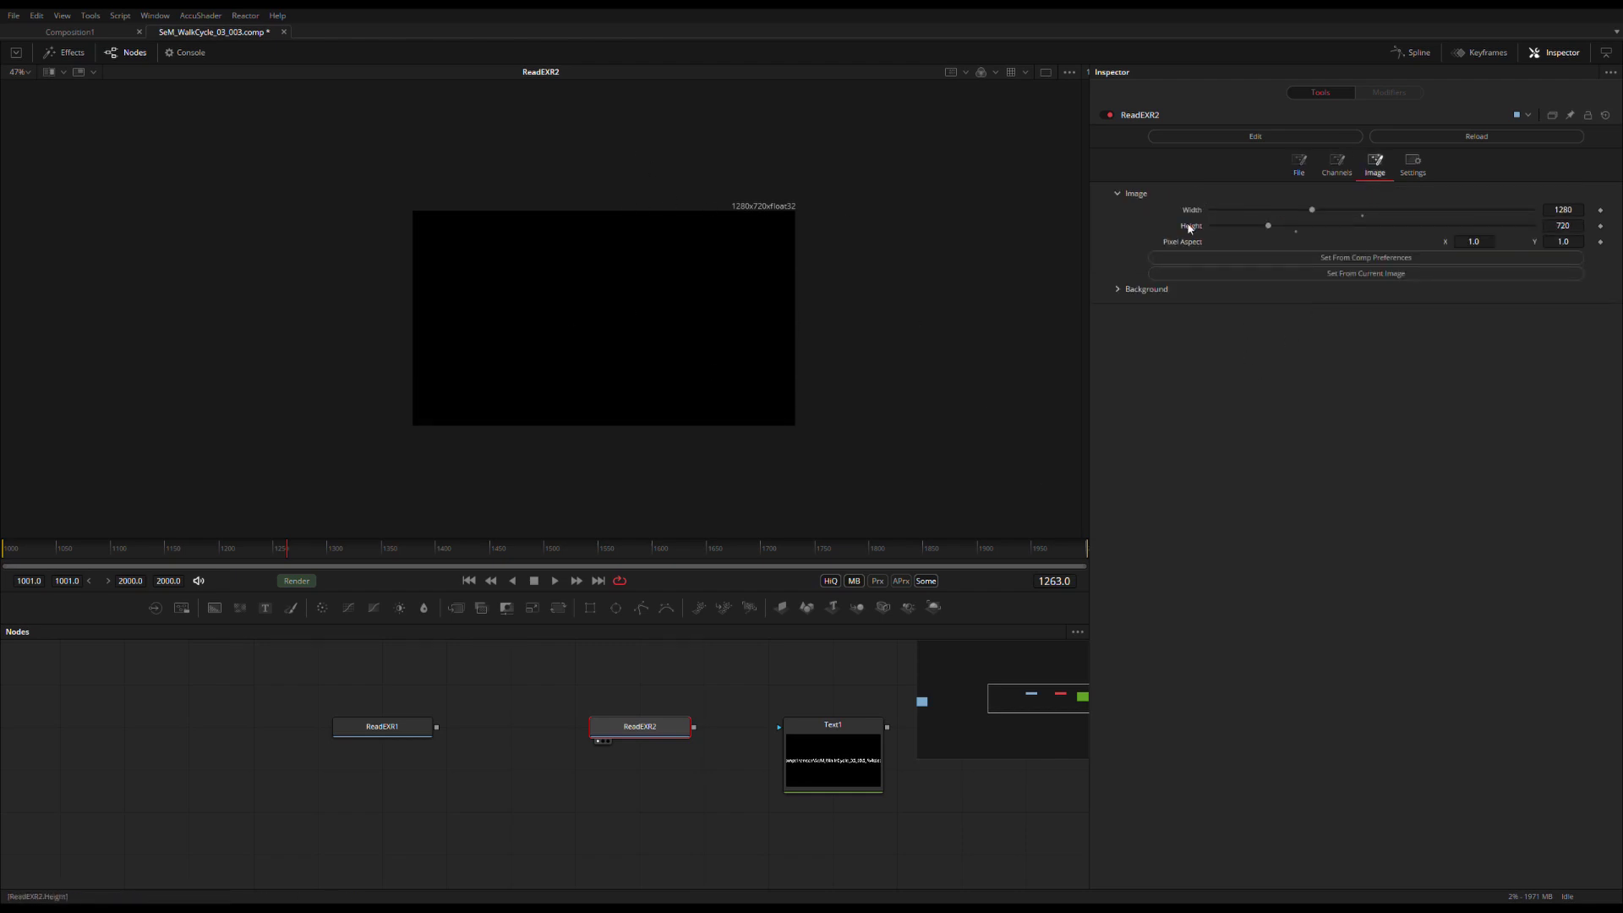
pyautogui.click(1116, 290)
pyautogui.click(1478, 347)
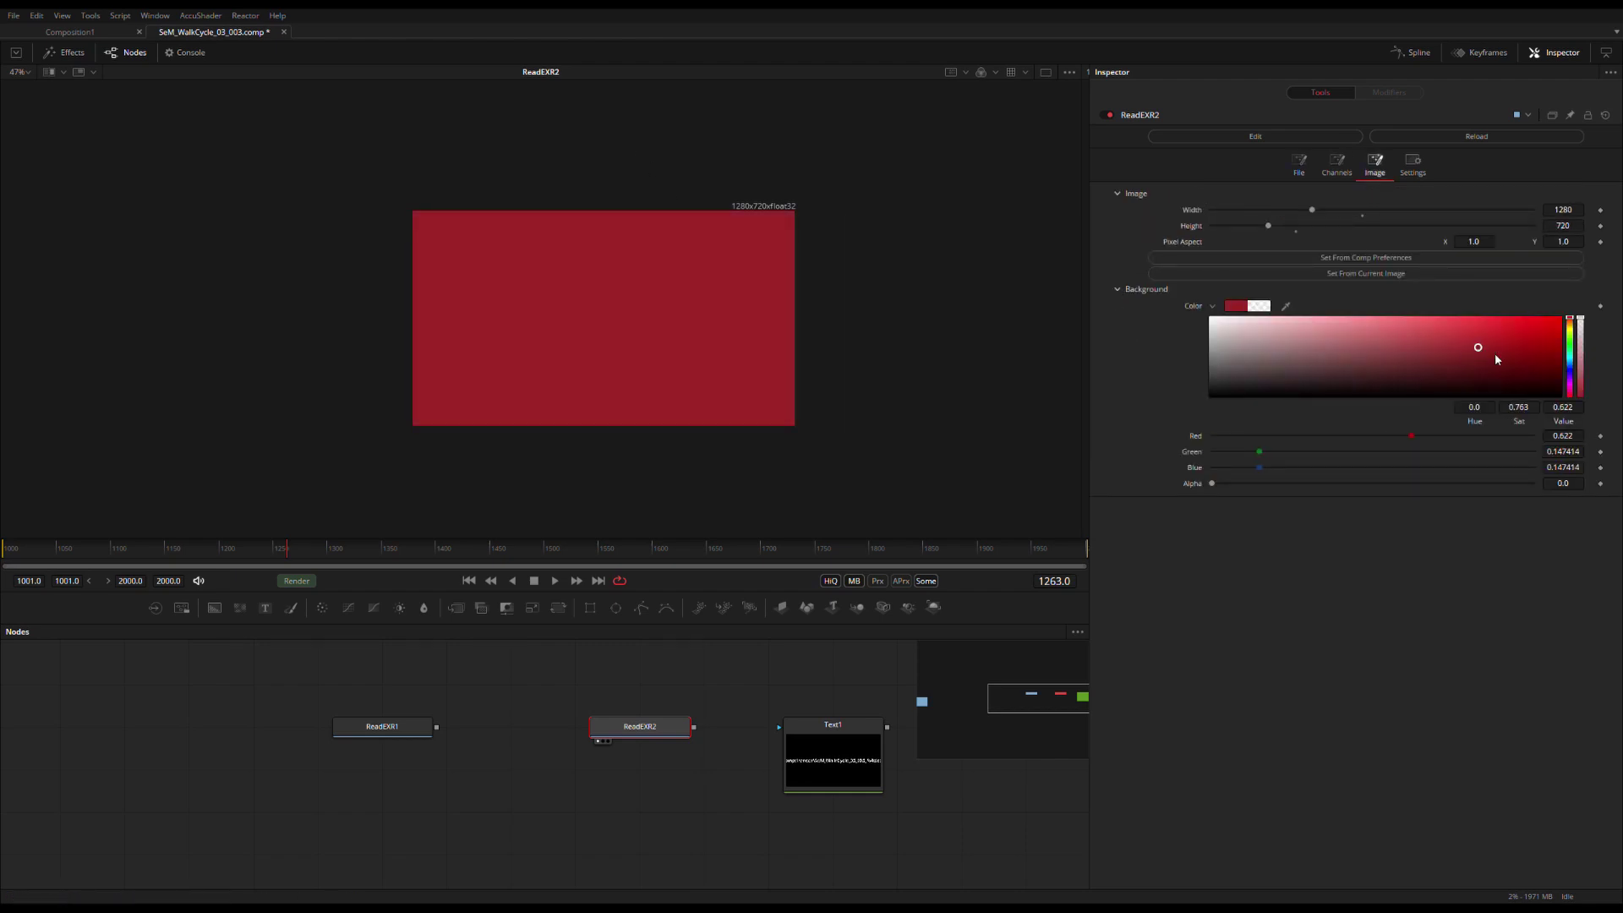
pyautogui.click(1571, 355)
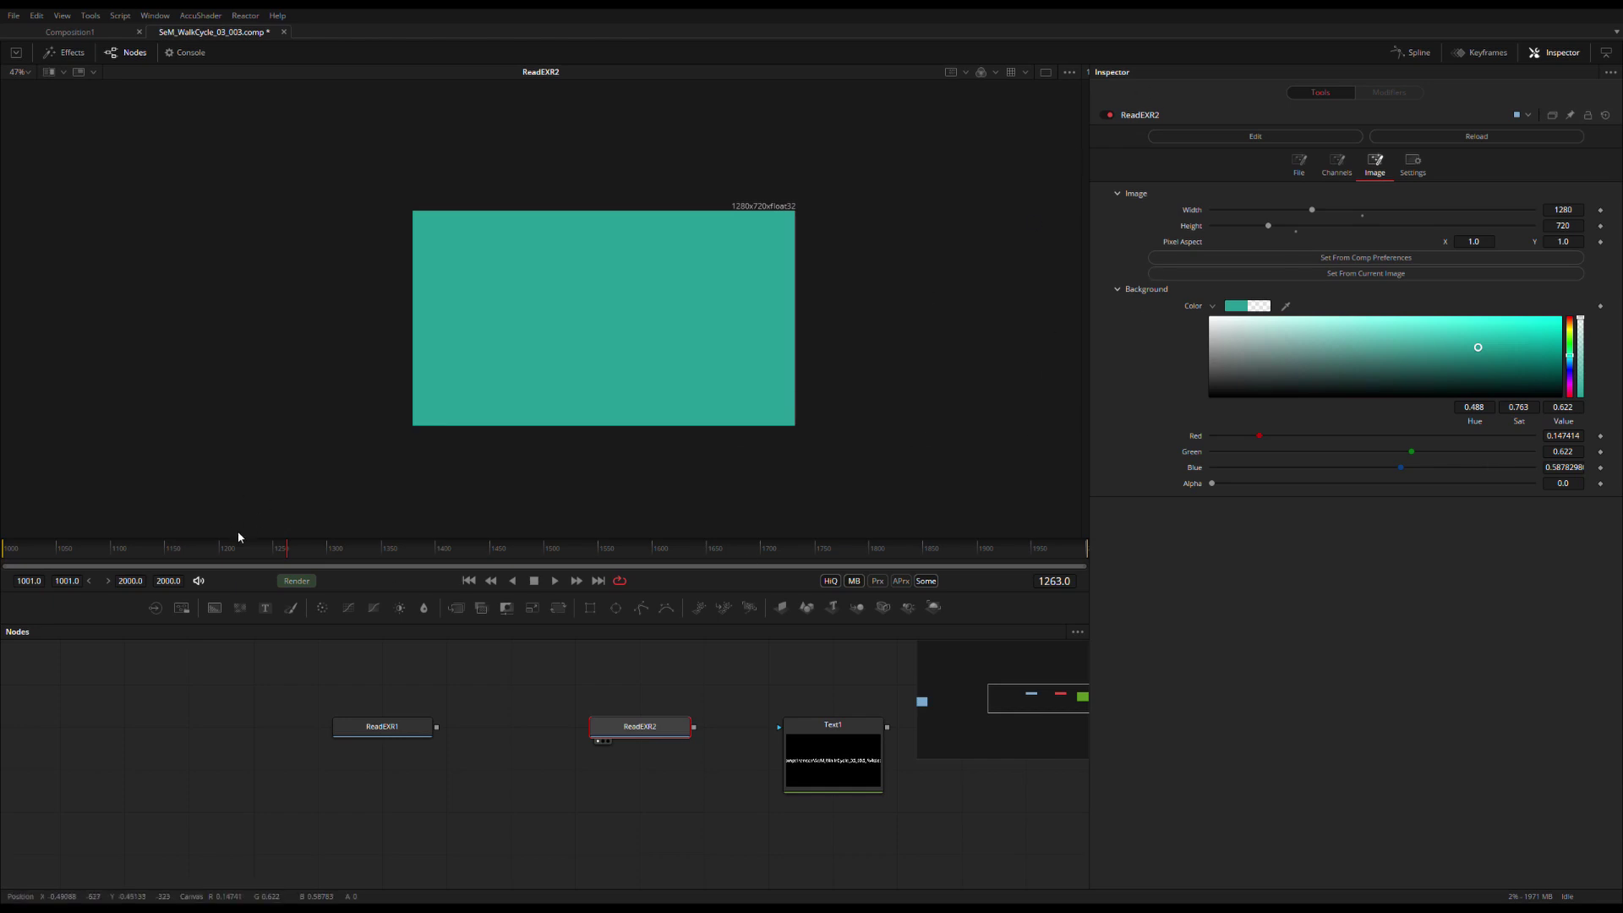
# Enable ReadEXR2's Allow Relative Path Maps option again and play the timeline from frame 1264.
pyautogui.moveTo(228, 549); pyautogui.dragTo(841, 547)
pyautogui.click(1298, 166)
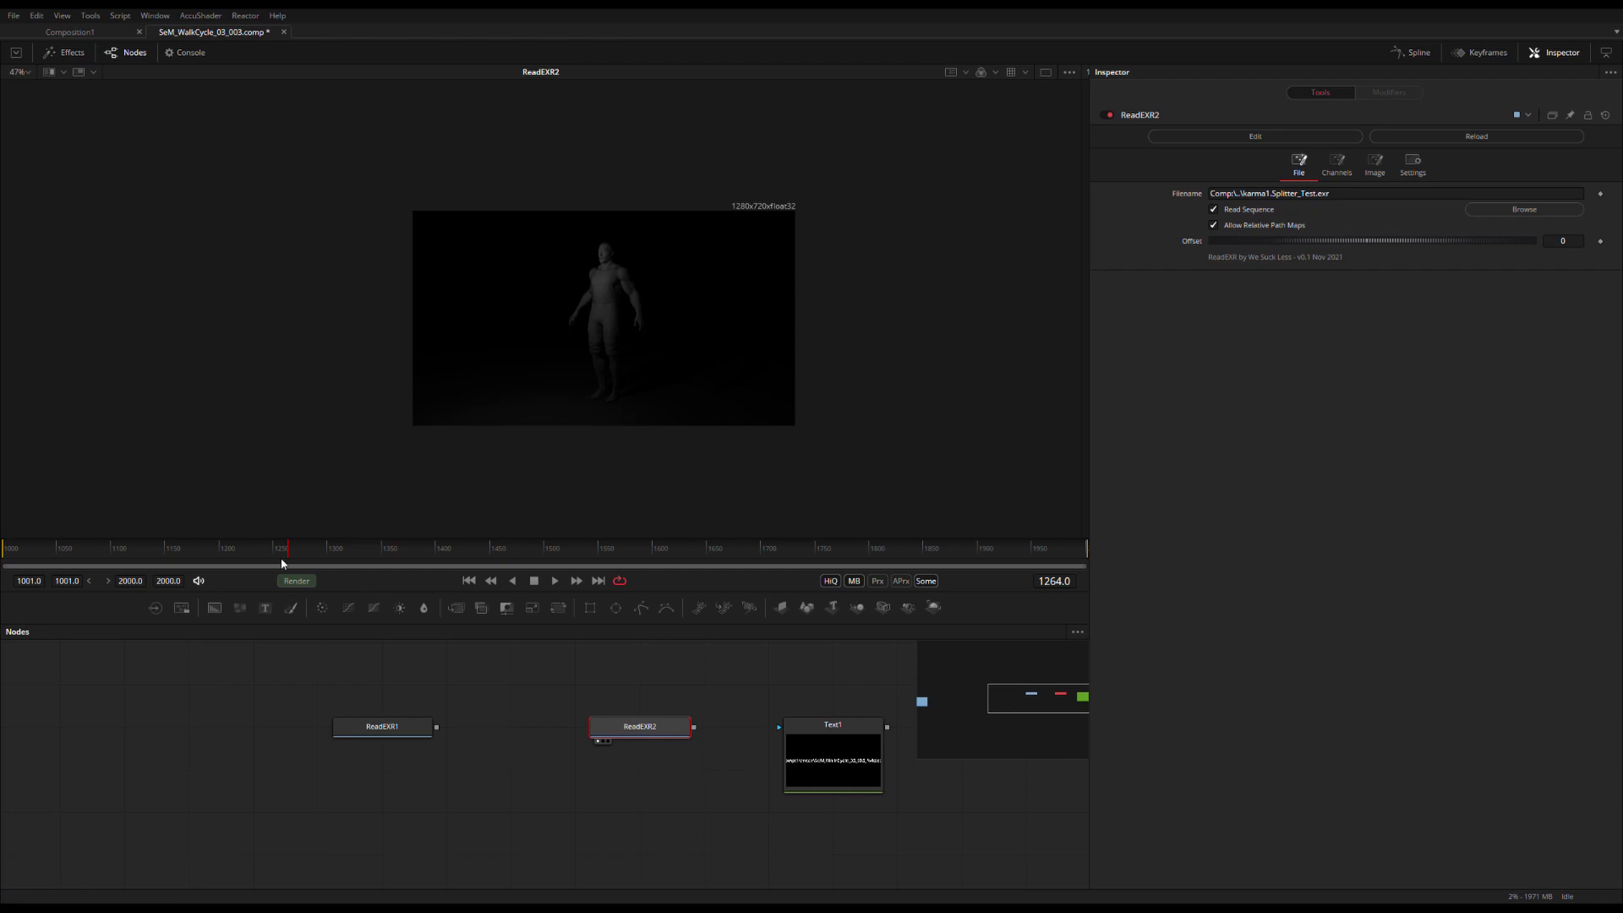
pyautogui.press('space')
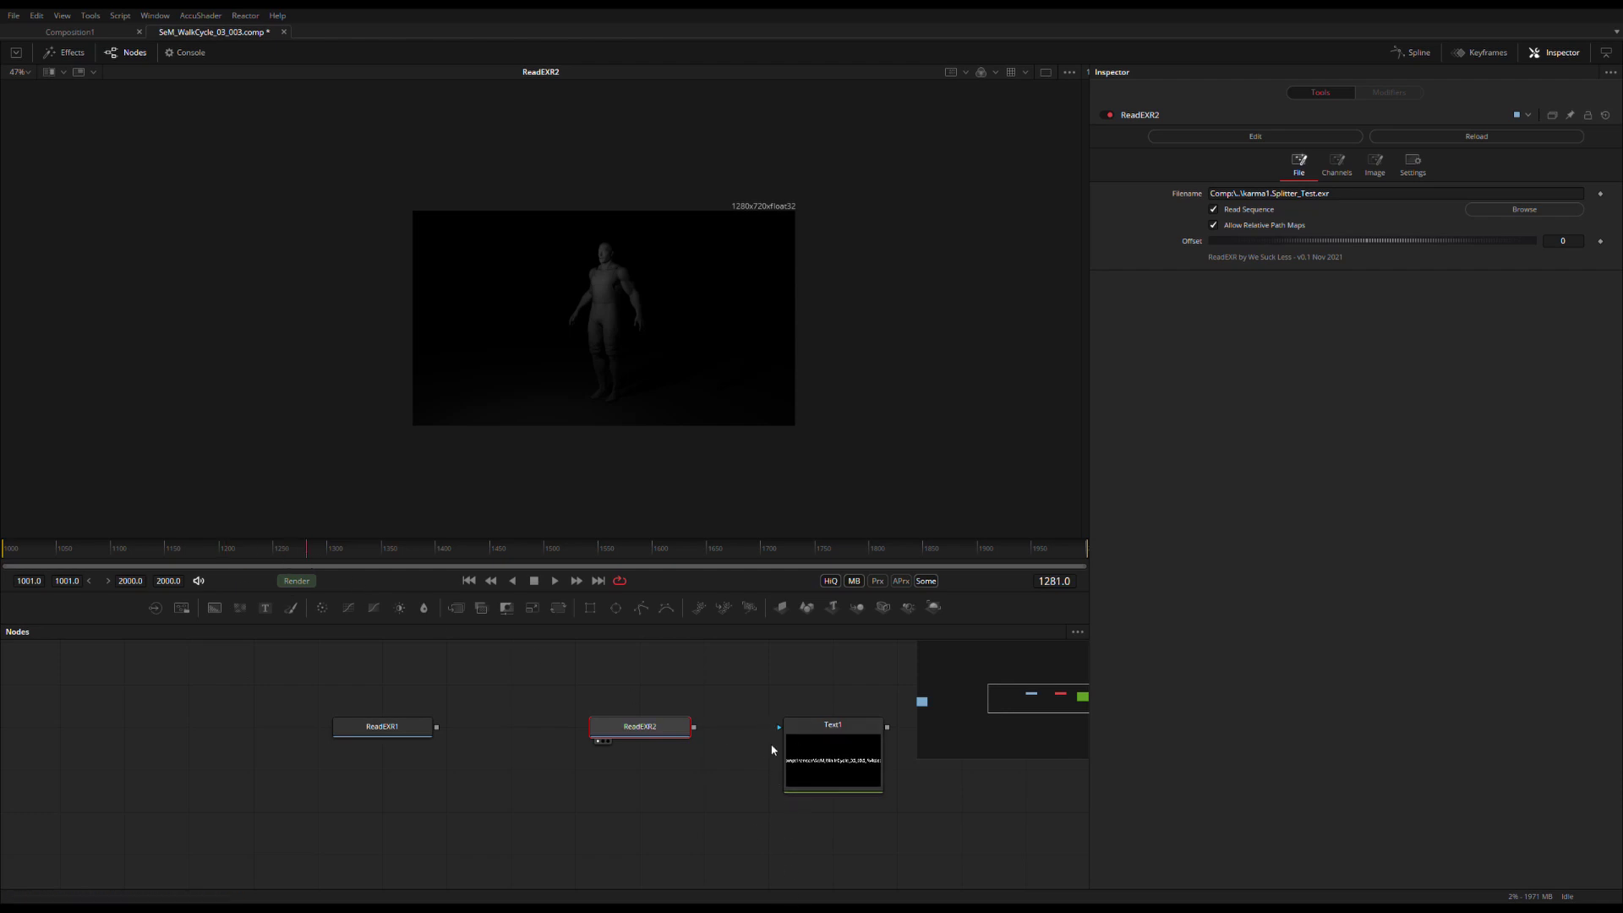